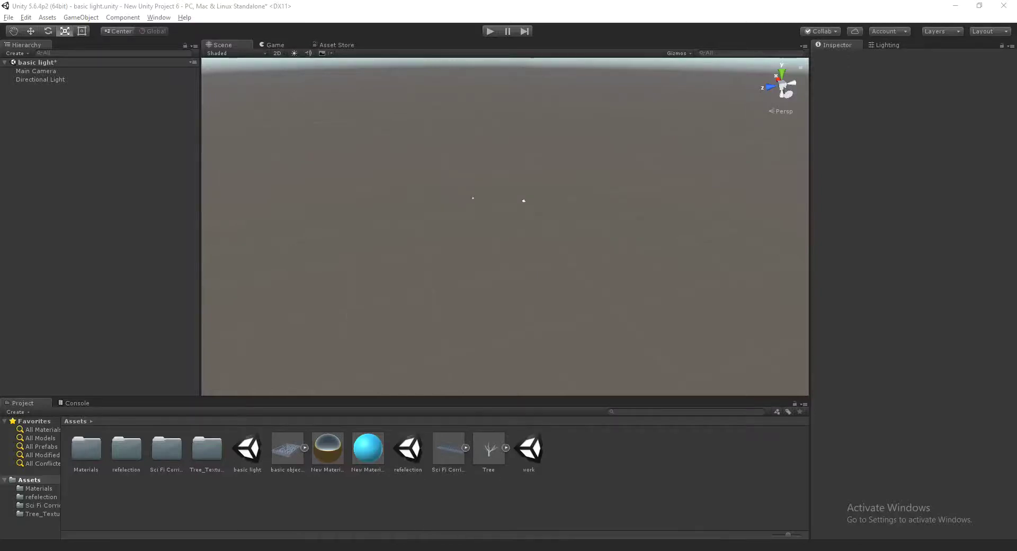
Drop the basic objects model into the scene, then delete that first copy
right_click_drag(399, 268, 482, 232)
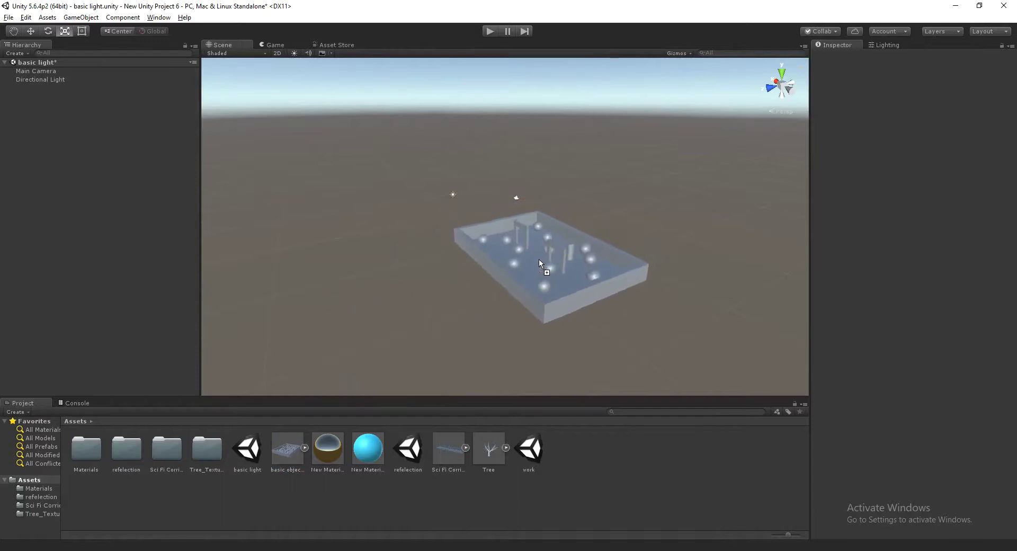
left_click_drag(295, 444, 559, 276)
mouse_move(559, 275)
right_mouse_down()
mouse_move(592, 300)
mouse_move(420, 291)
right_mouse_up()
key("Delete")
Re-add basic objects at the origin (0, 0, 0) and preview it in the Game view
left_click(273, 46)
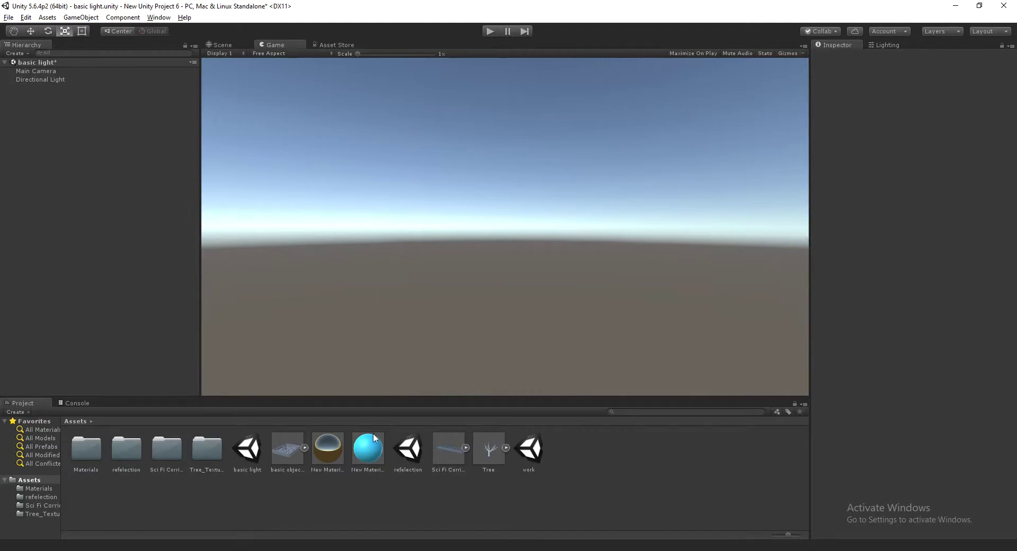
left_click_drag(297, 454, 517, 292)
left_click_drag(66, 132, 56, 110)
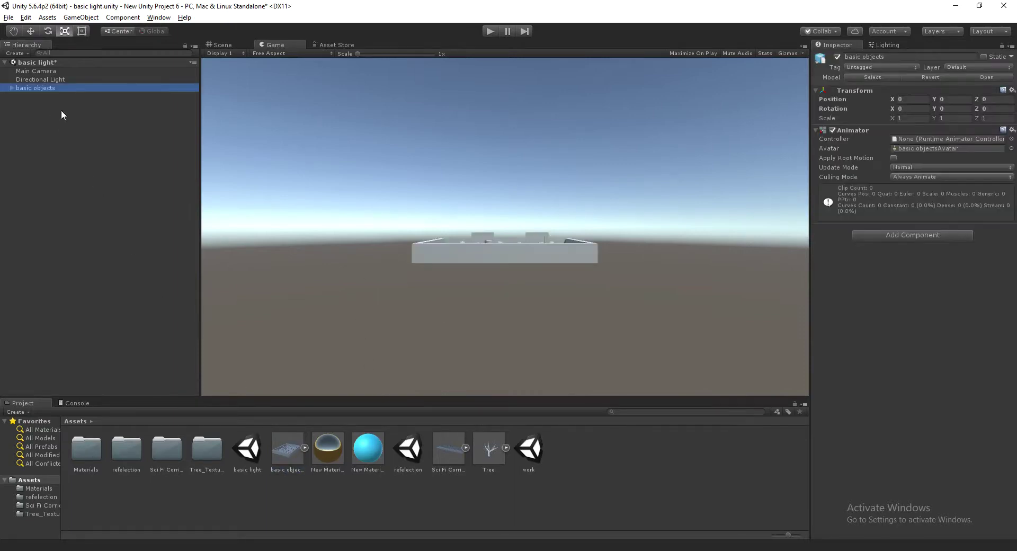
Delete the Directional Light from the scene
left_click(217, 45)
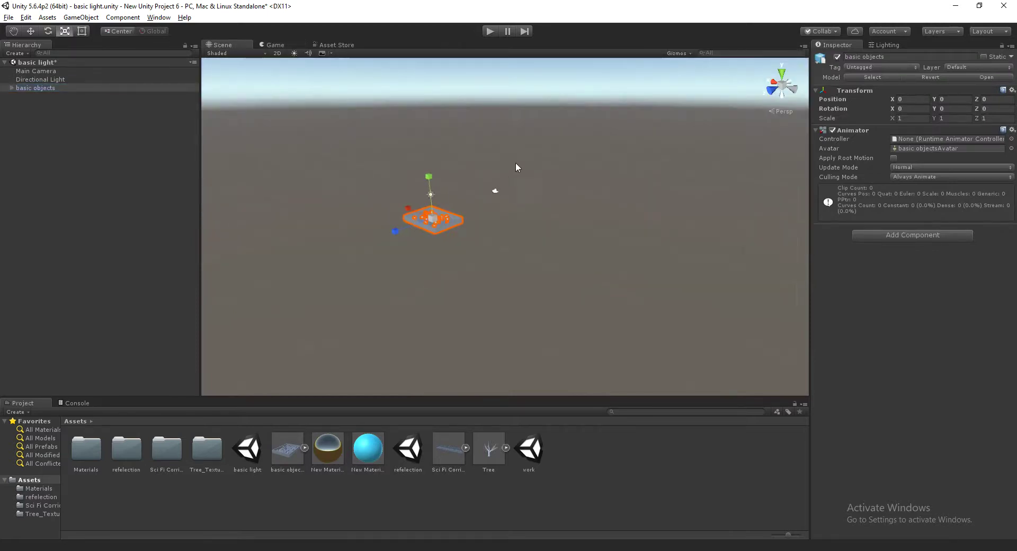
left_click(496, 190)
mouse_move(486, 206)
right_mouse_down()
mouse_move(506, 215)
mouse_move(359, 237)
mouse_move(371, 266)
mouse_move(382, 264)
right_mouse_up()
left_click(39, 79)
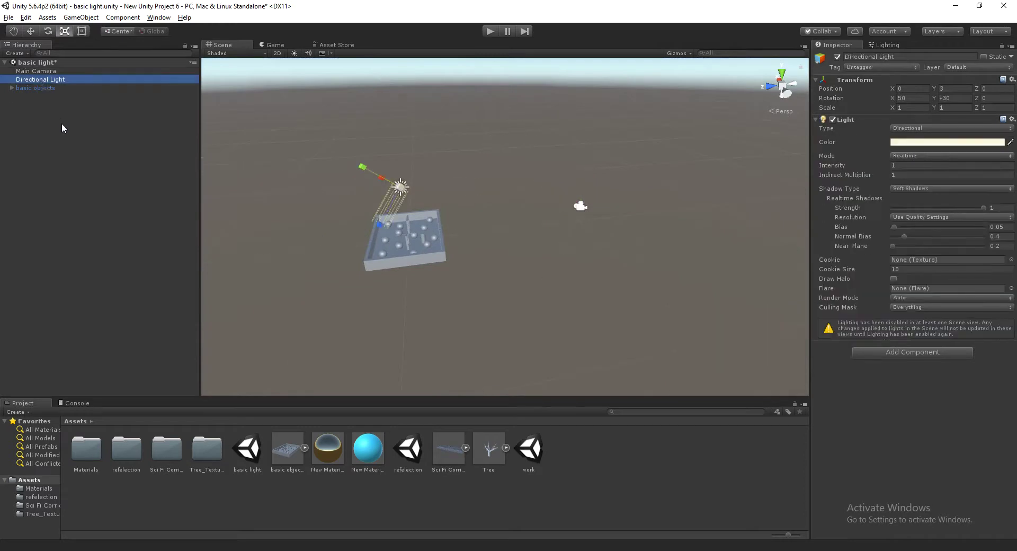
key("Delete")
Raise the Main Camera high above the tray and tilt it downward
left_click(581, 206)
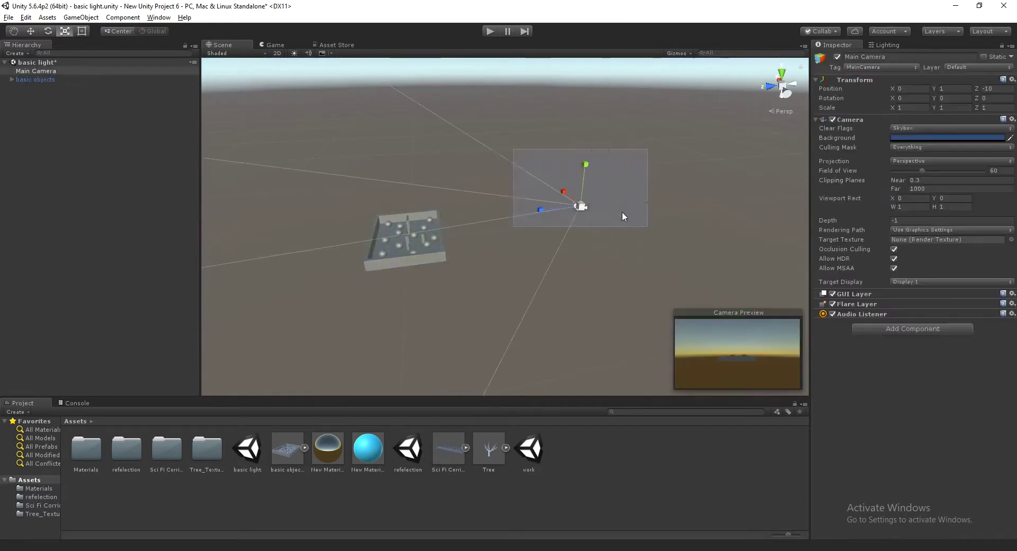
mouse_move(586, 224)
right_mouse_down()
mouse_move(476, 269)
mouse_move(326, 263)
right_mouse_up()
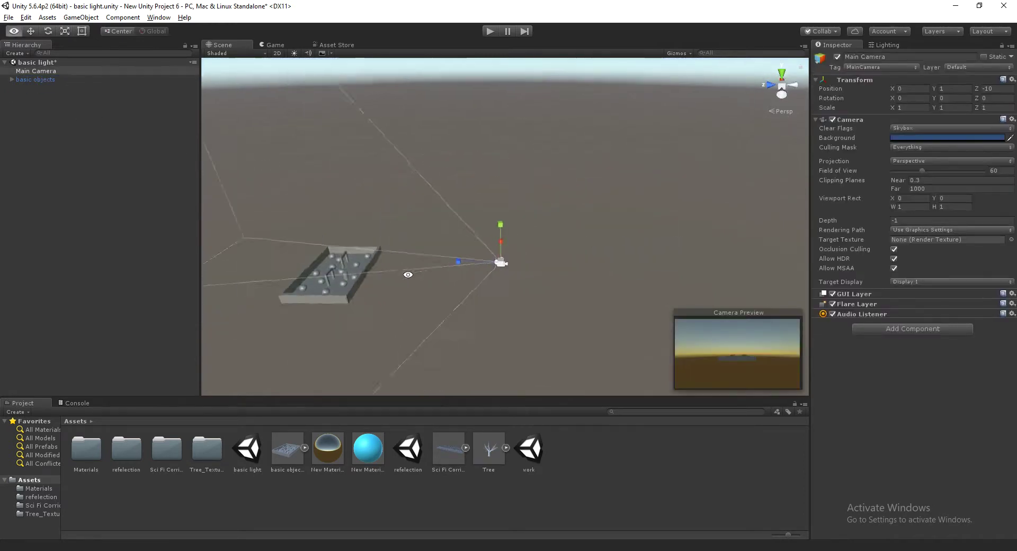
key("e")
key("w")
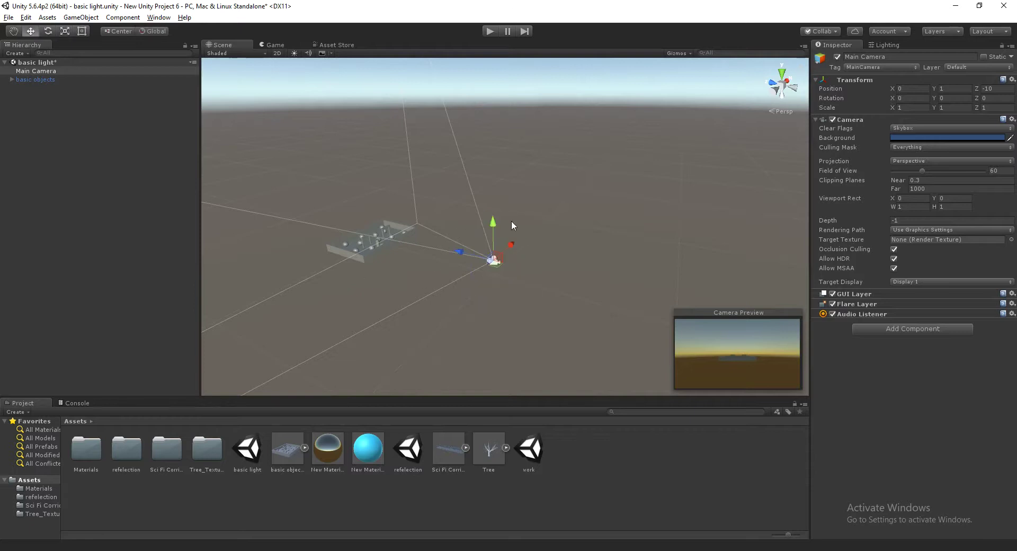
left_click_drag(492, 228, 497, 118)
middle_click_drag(497, 118, 490, 263)
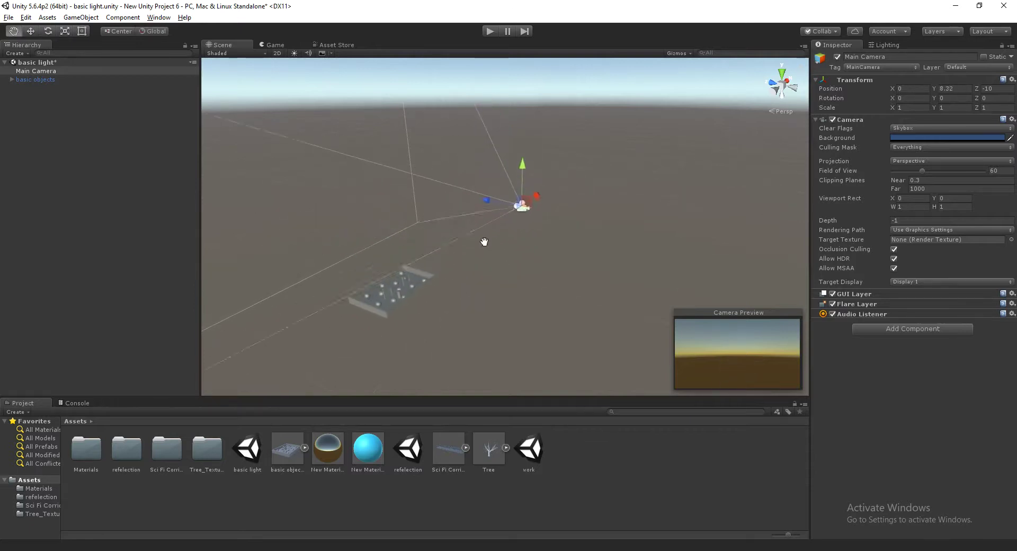
key("e")
left_click_drag(556, 185, 516, 167)
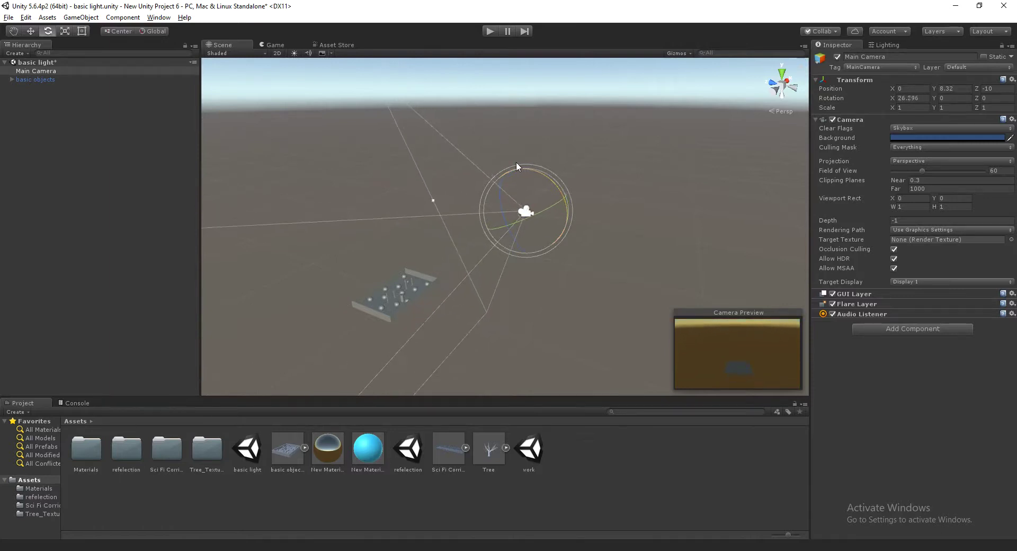
left_click_drag(516, 161, 569, 247)
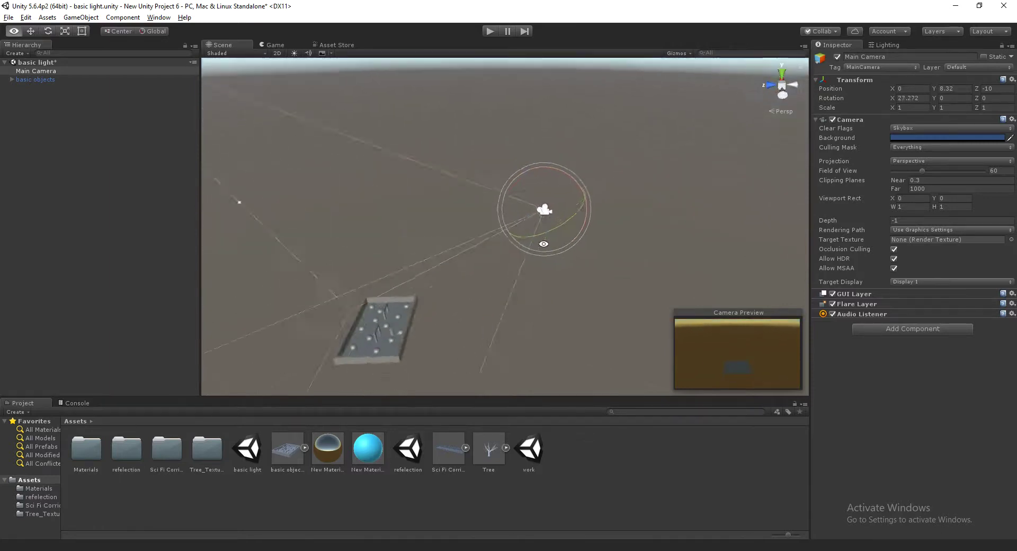
Bring the Main Camera to 0, 3.3, -3.57 with about 45° downward tilt
key("w")
left_click_drag(509, 210, 444, 216)
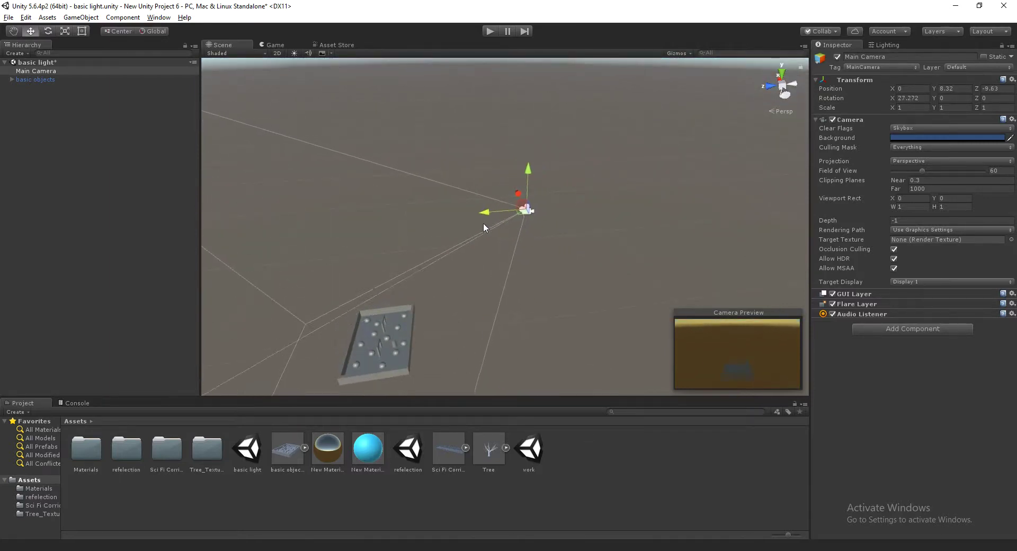
left_click_drag(453, 174, 447, 261)
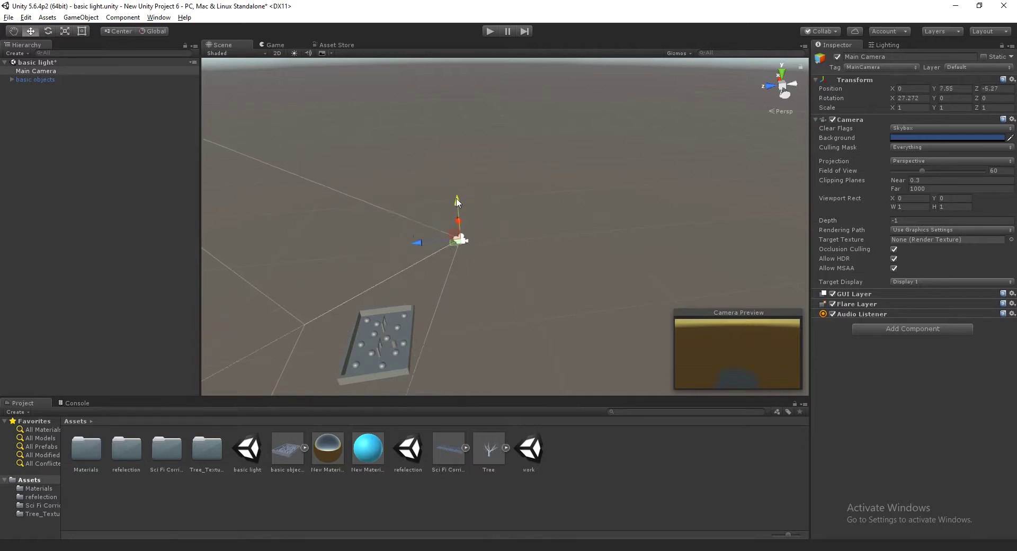
left_click_drag(418, 295, 412, 271)
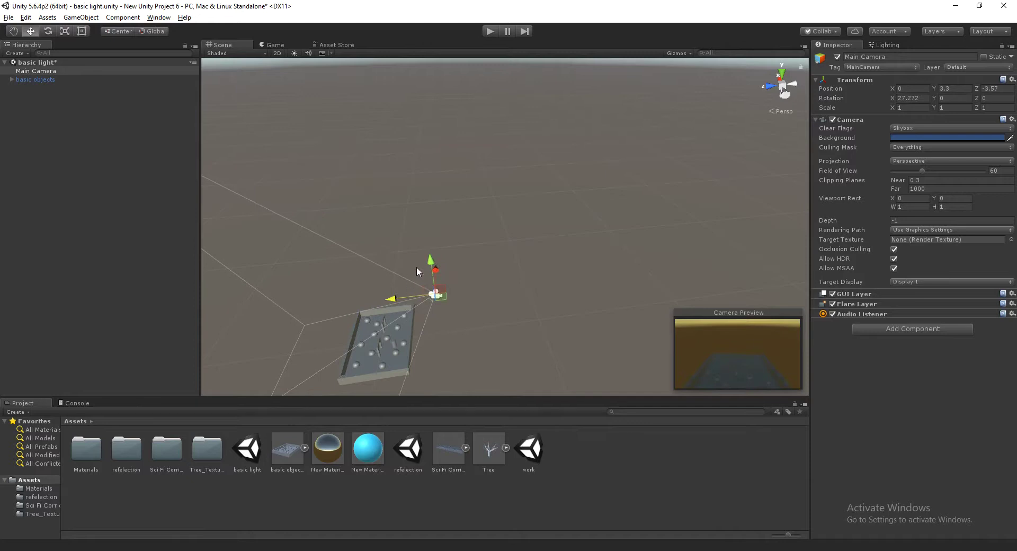
left_click_drag(412, 271, 458, 262, "alt")
key("e")
left_click_drag(477, 215, 451, 212)
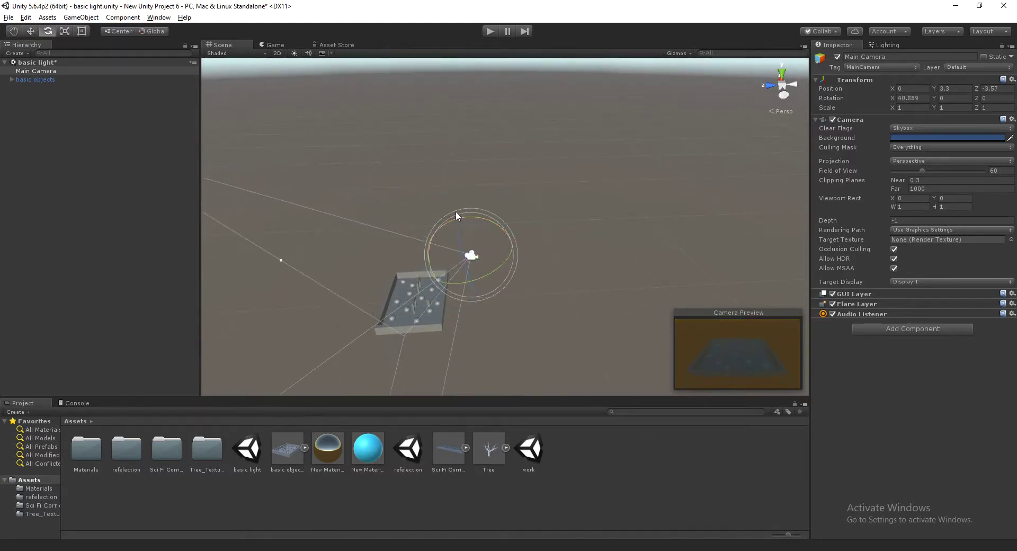
left_click_drag(452, 212, 749, 385)
left_click(265, 47)
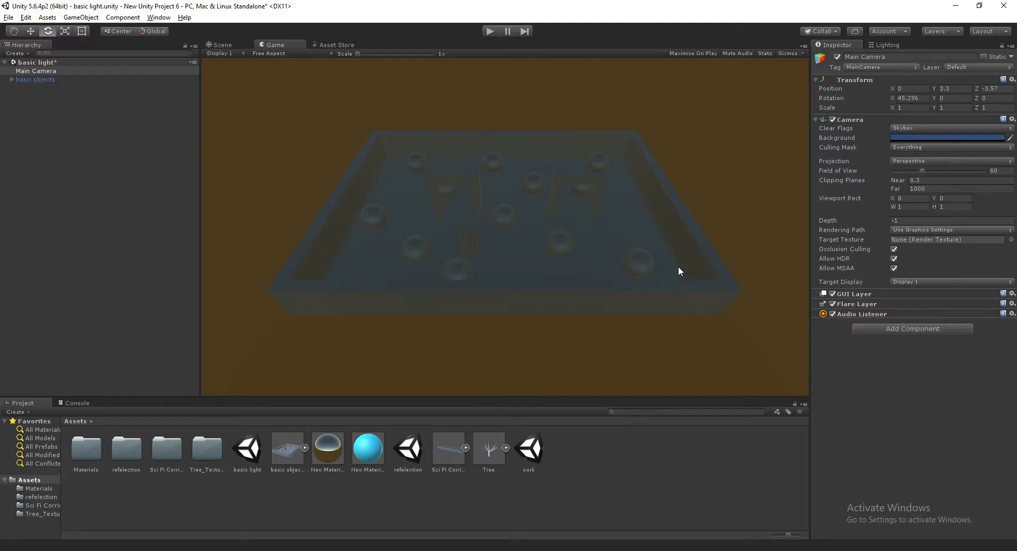
left_click(220, 44)
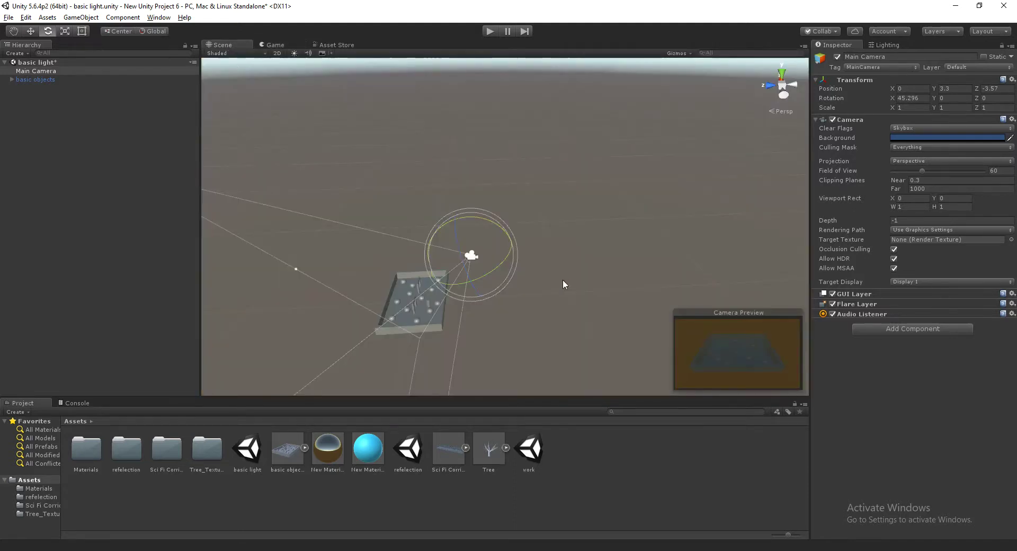
left_click(93, 136)
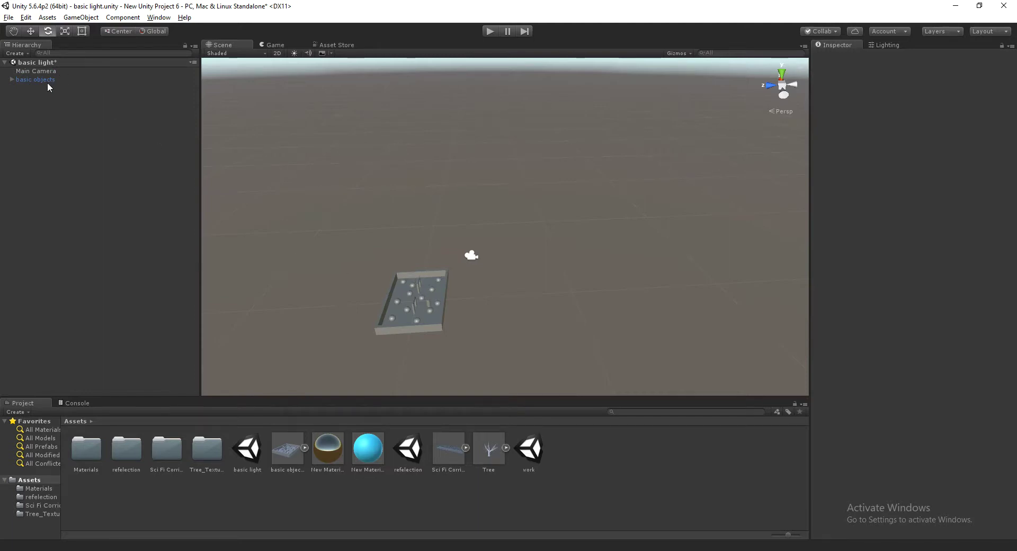
right_click(79, 94)
Create a new Camera and place it just under Main Camera in the Hierarchy
mouse_move(148, 192)
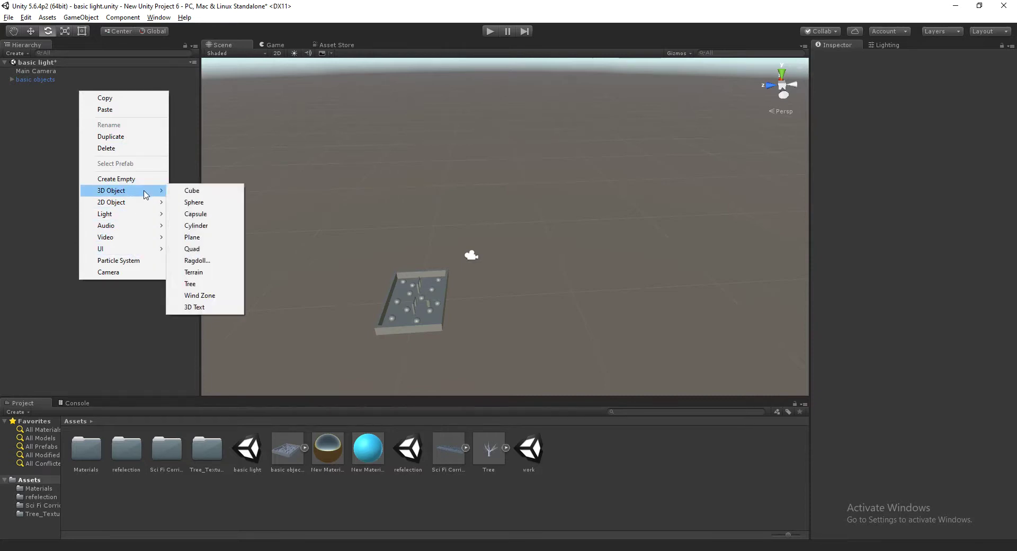
left_click(118, 271)
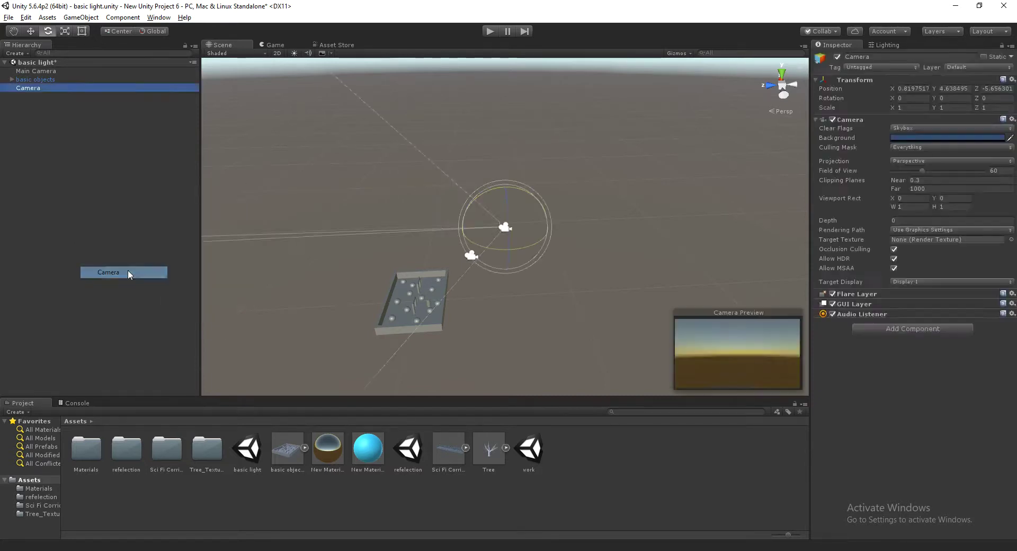
left_click_drag(37, 90, 29, 100)
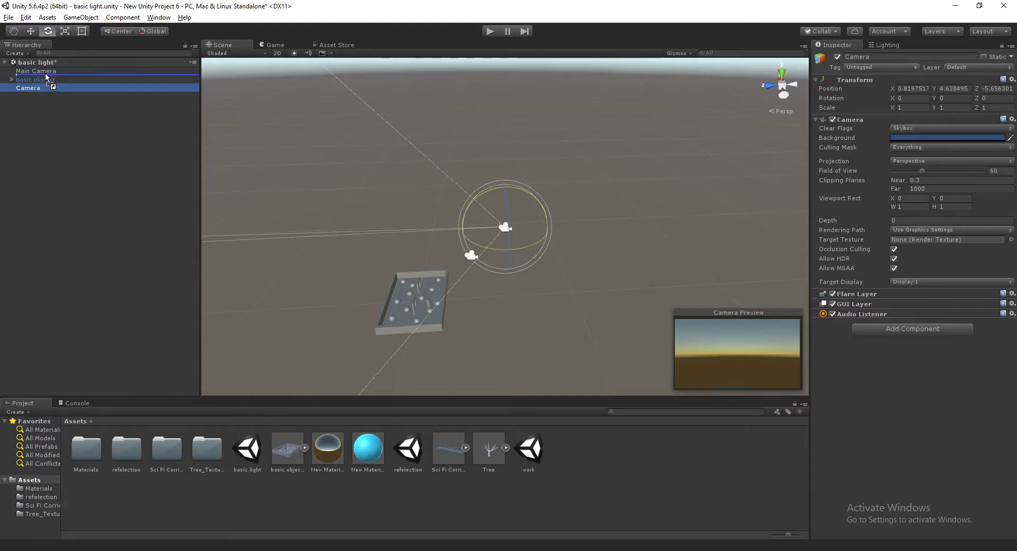
left_click_drag(29, 100, 19, 80)
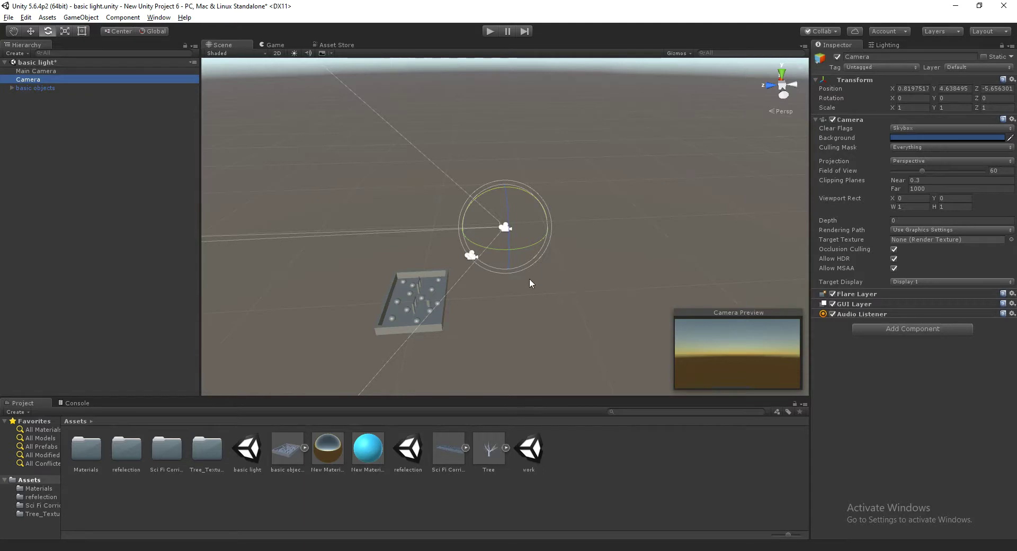
Lower the new Camera to roughly 0.82, -0.15, -0.44 inside the tray
key("w")
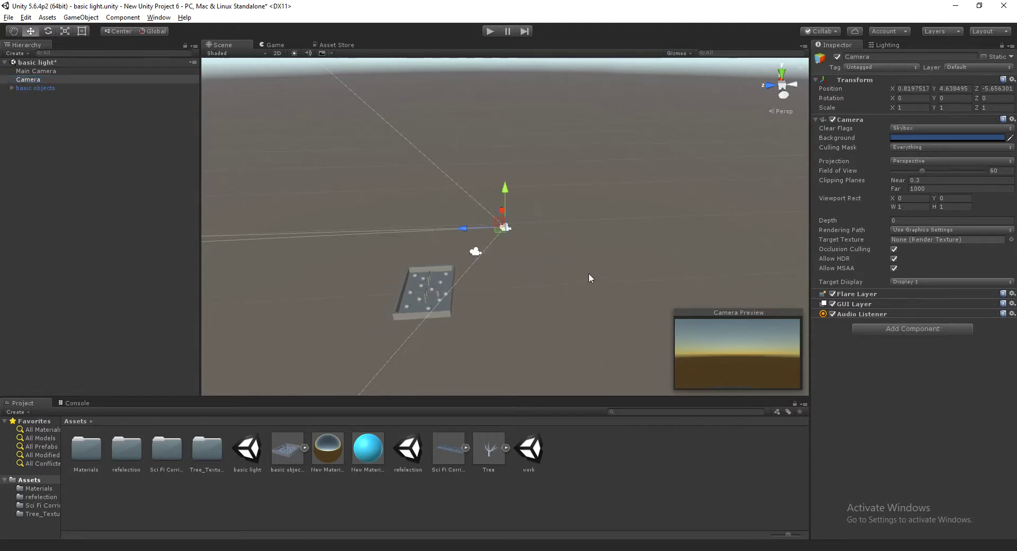
left_click_drag(469, 229, 392, 243)
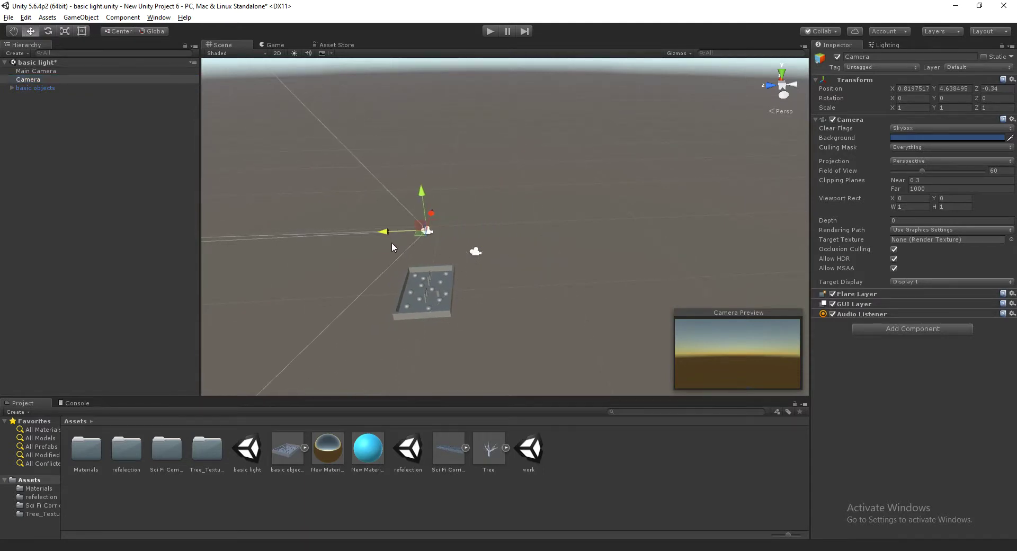
left_click_drag(415, 205, 431, 260)
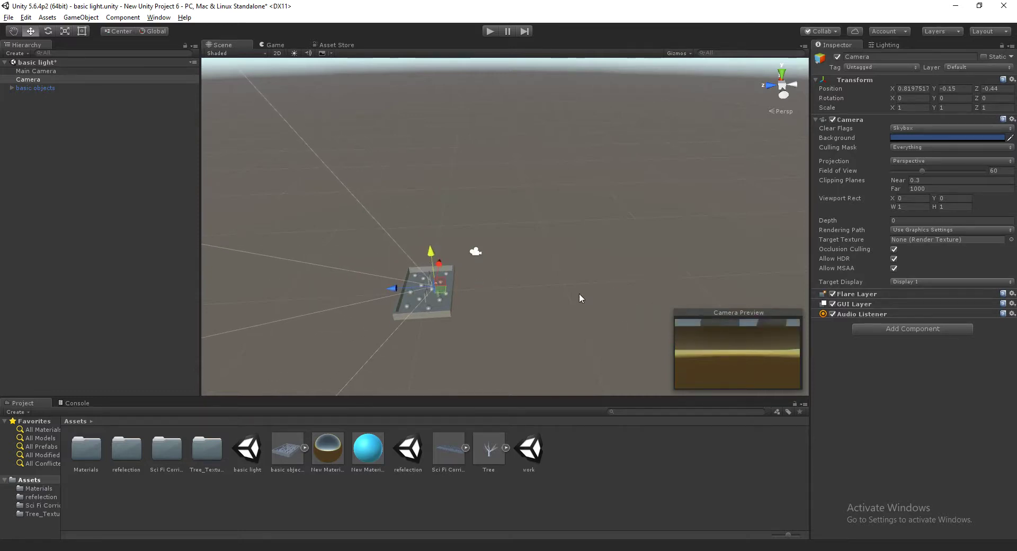
left_click_drag(421, 300, 430, 296, "alt")
scroll(431, 294, "down", 5)
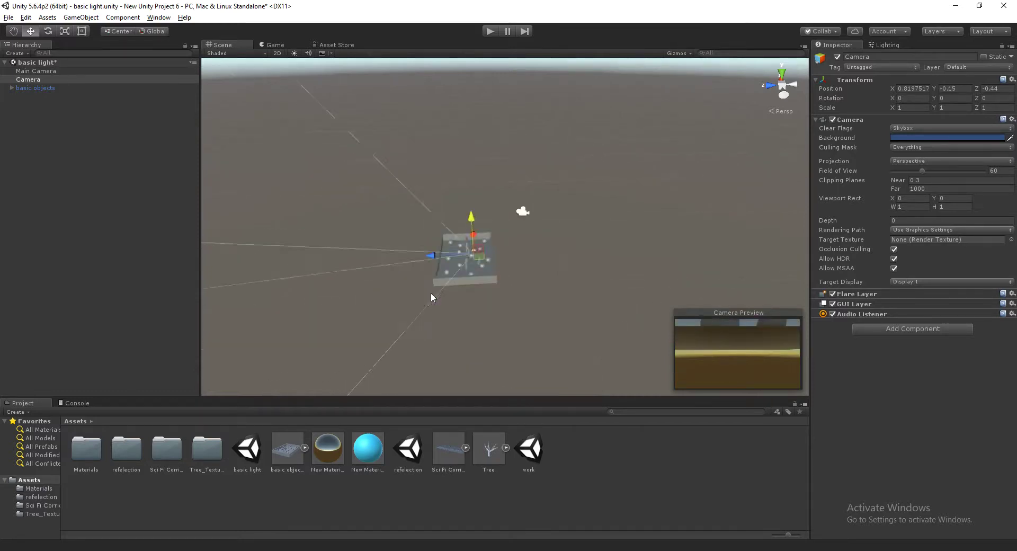
left_click_drag(434, 291, 332, 203, "alt")
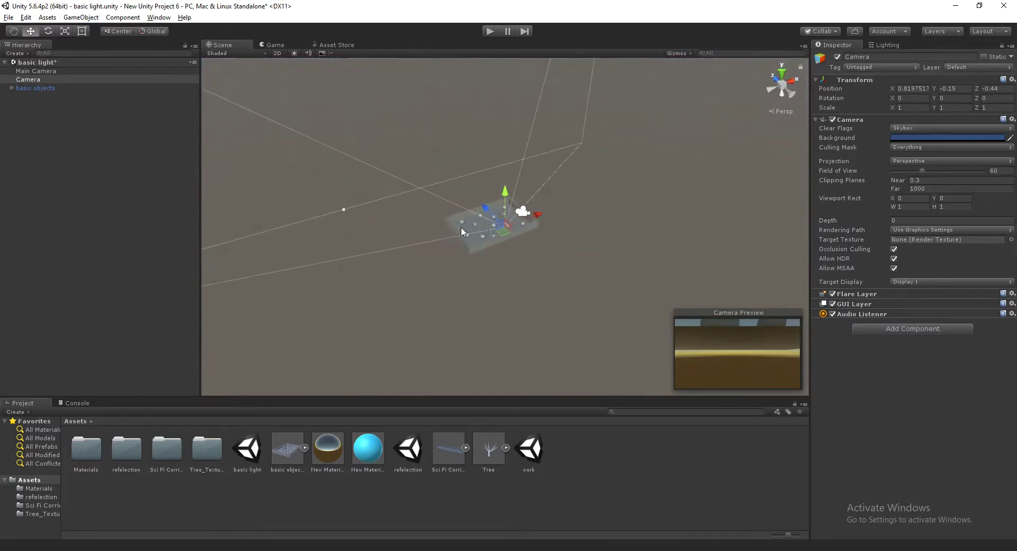
scroll(492, 231, "up", 8)
scroll(503, 228, "up", 6)
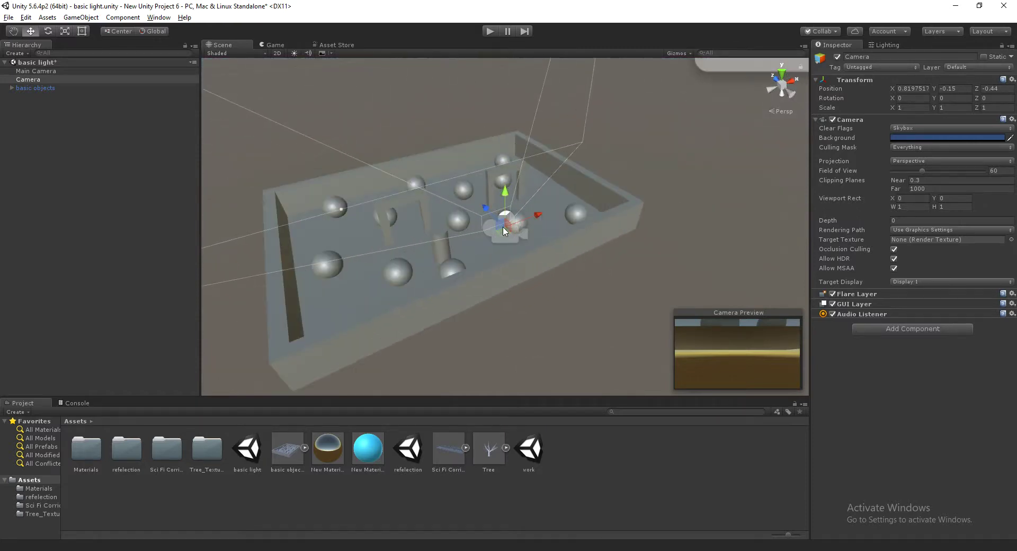
Place the Camera at 1.48, 0.464, -1.384 with Y rotation -60.574, looking across the tray
mouse_move(503, 227)
left_mouse_down("alt")
mouse_move(421, 239)
mouse_move(723, 228)
mouse_move(517, 213)
mouse_move(622, 273)
mouse_move(597, 236)
mouse_move(573, 255)
mouse_move(583, 270)
mouse_move(631, 253)
mouse_move(606, 277)
mouse_move(732, 313)
left_mouse_up("alt")
key("e")
key("w")
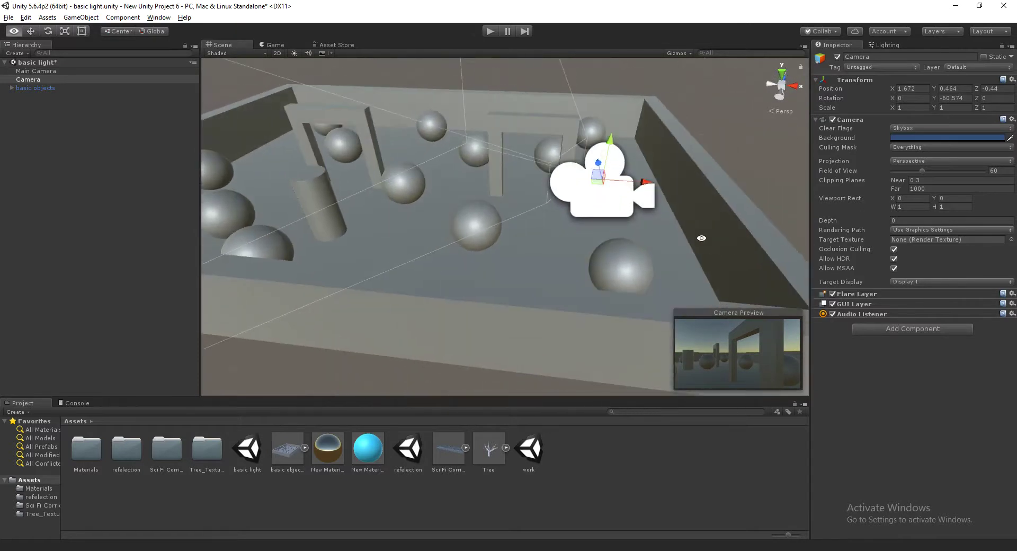
left_click_drag(634, 189, 697, 194)
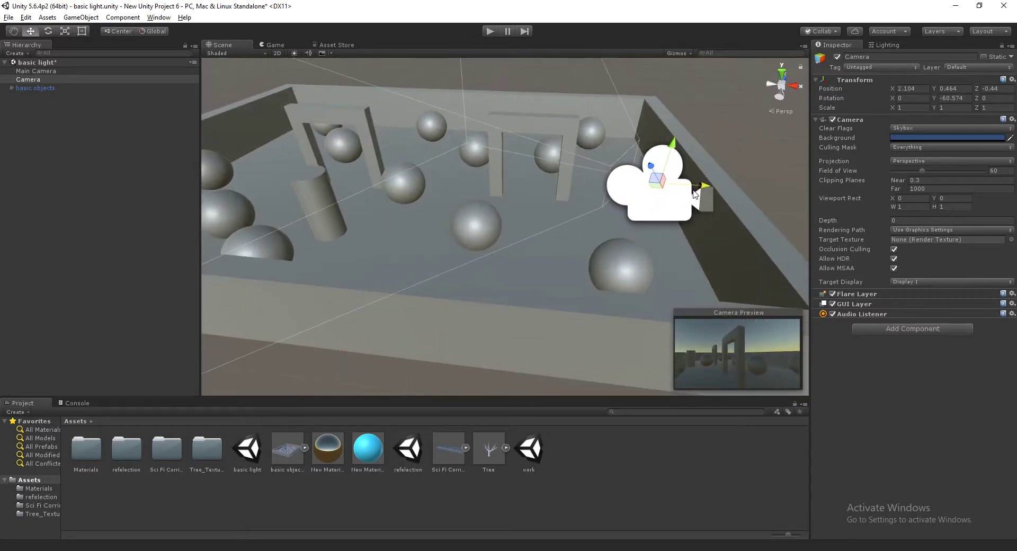
mouse_move(623, 184)
left_mouse_down("alt")
mouse_move(616, 152)
mouse_move(649, 159)
mouse_move(507, 184)
left_mouse_up("alt")
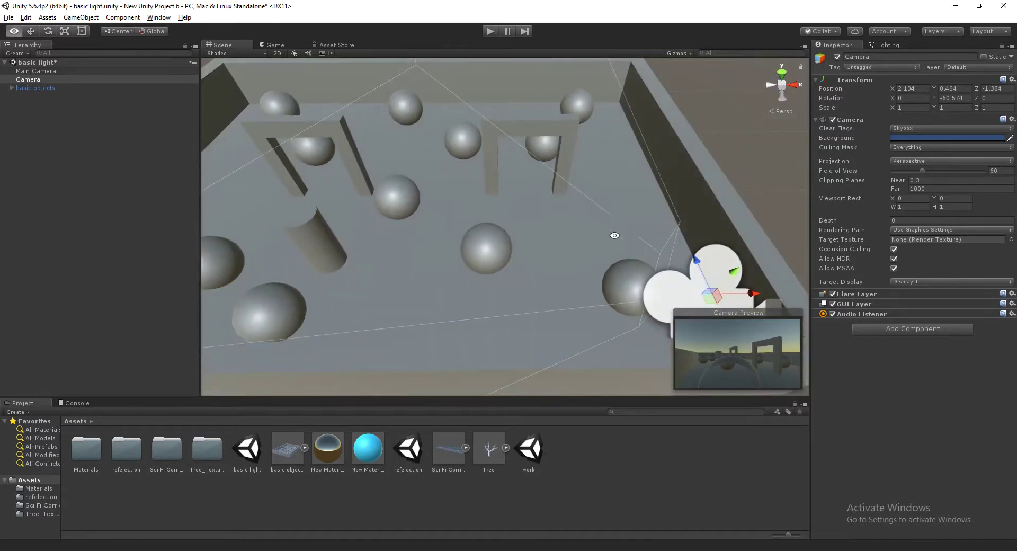
key("f")
mouse_move(479, 260)
left_mouse_down()
mouse_move(347, 270)
mouse_move(508, 251)
left_mouse_up()
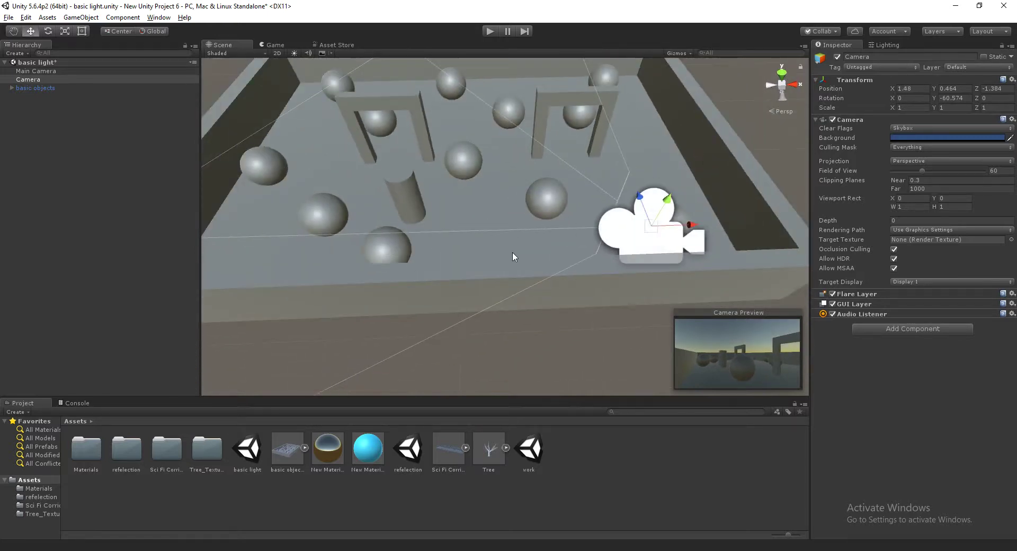
right_click(41, 82)
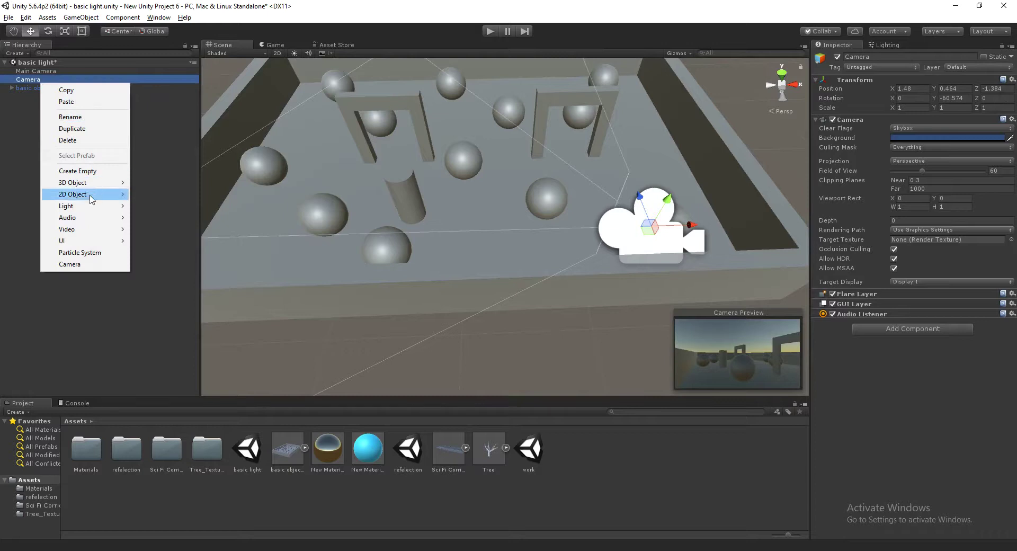
Duplicate the Camera, slide Camera (1) left across the board and turn it toward the arches
left_click(72, 129)
left_click_drag(690, 227, 331, 227)
key("f")
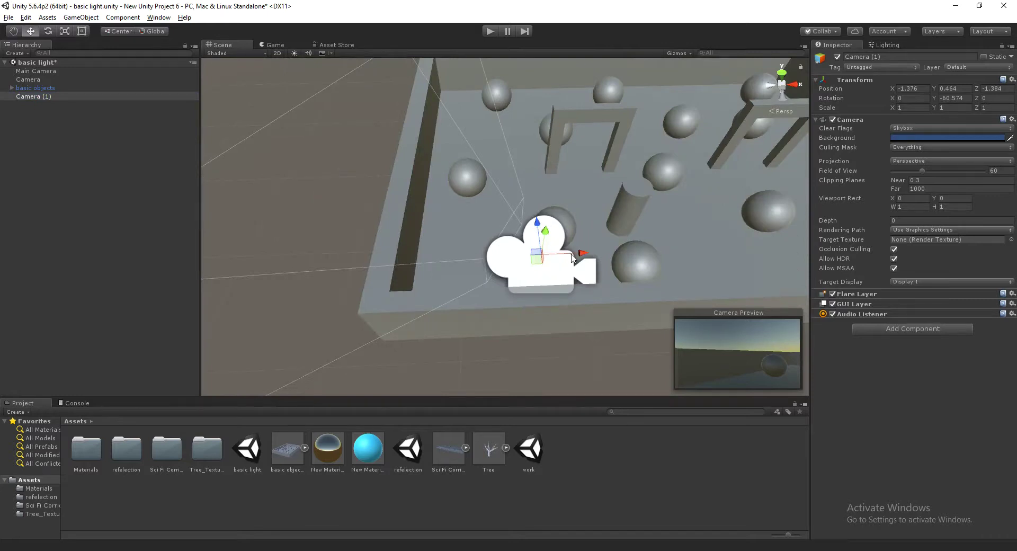
left_click_drag(572, 258, 532, 266)
key("e")
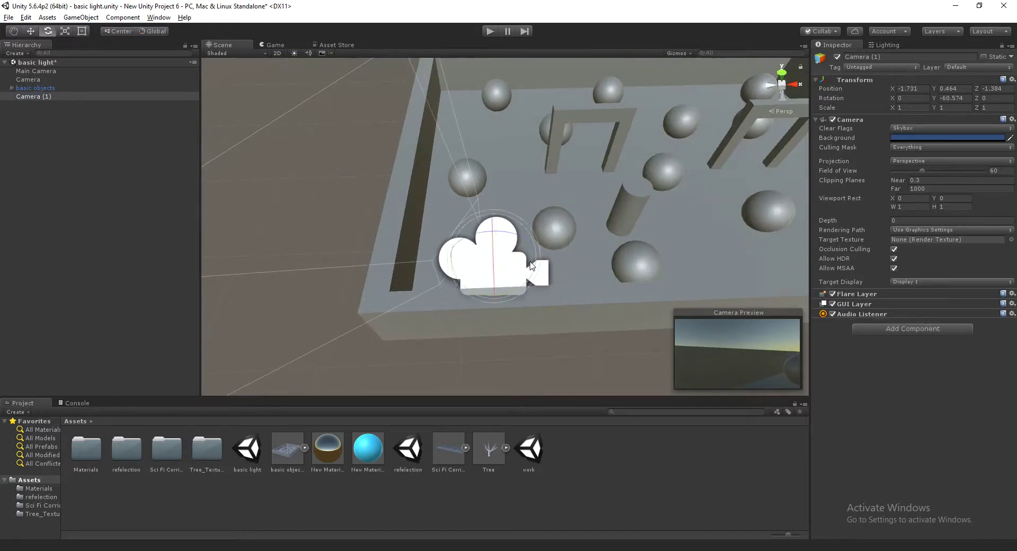
mouse_move(513, 294)
left_mouse_down()
mouse_move(349, 283)
mouse_move(445, 241)
mouse_move(631, 204)
mouse_move(502, 192)
left_mouse_up()
key("w")
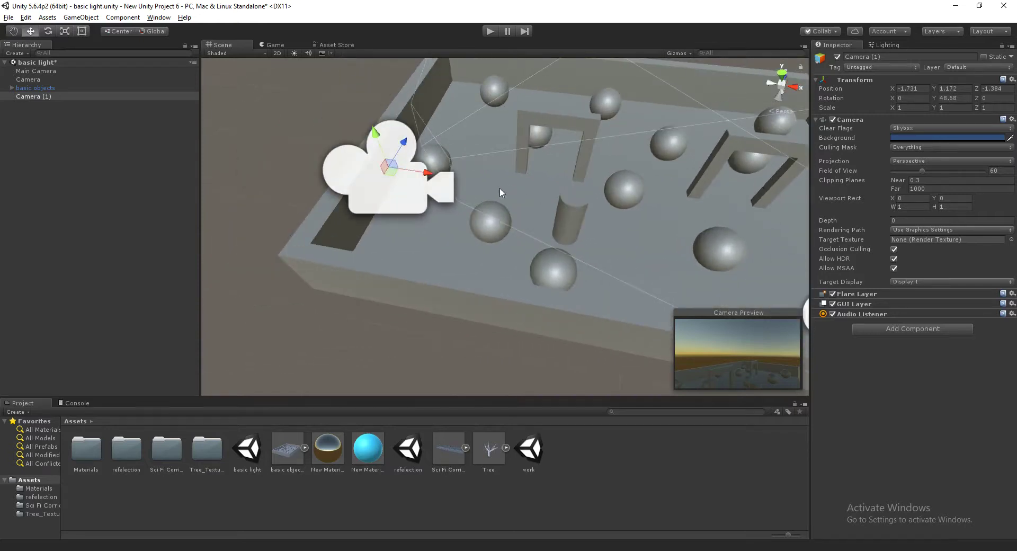
left_click_drag(427, 176, 371, 177)
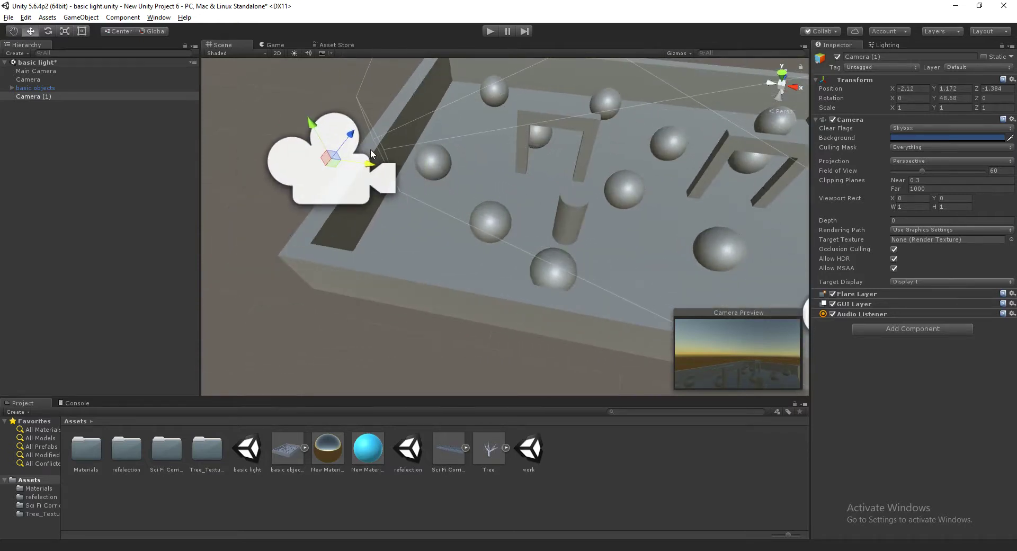
Refine Camera (1) to -2.12, 1.117, -1.219, turned 83.187° across the tray
key("e")
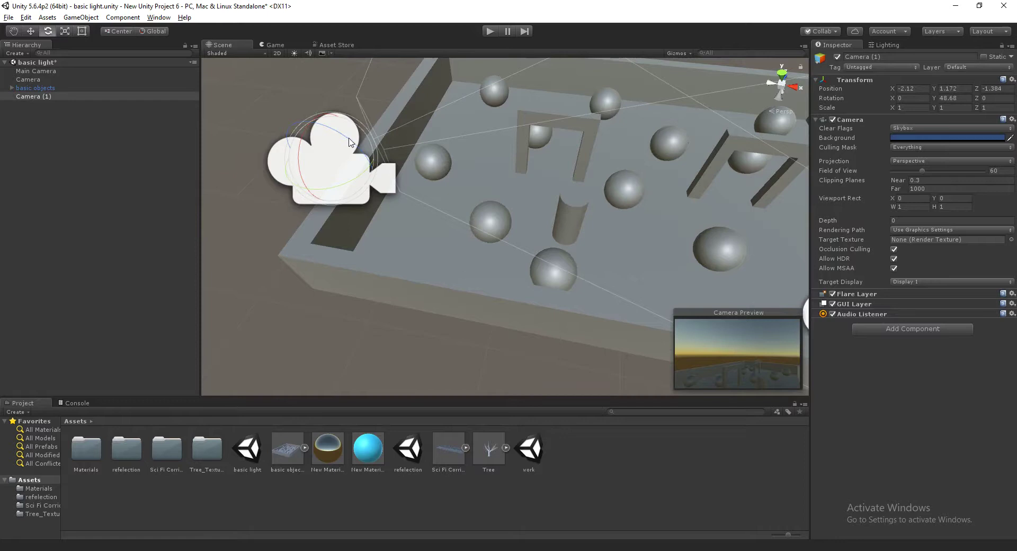
key("alt")
left_click_drag(345, 168, 522, 227, "alt")
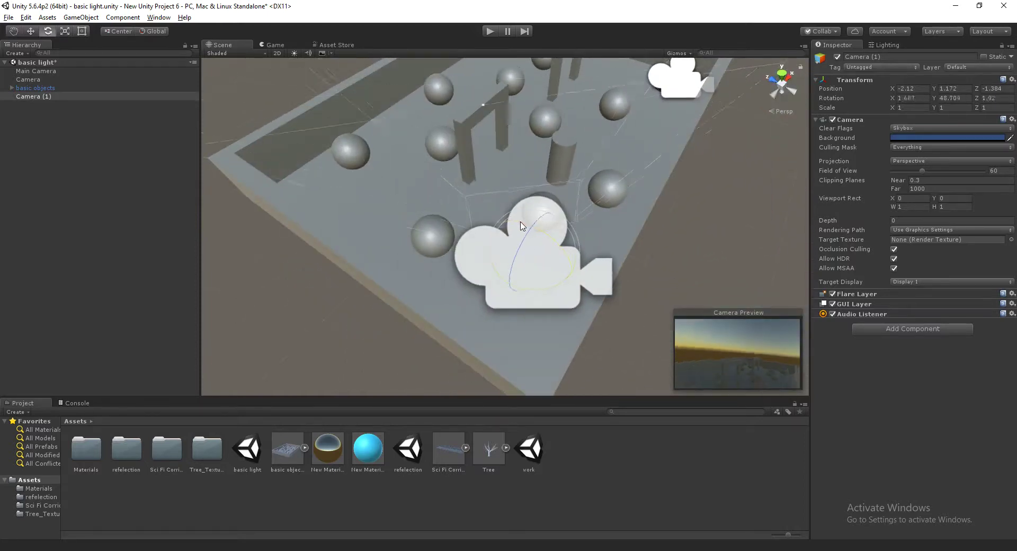
key("ctrl+z")
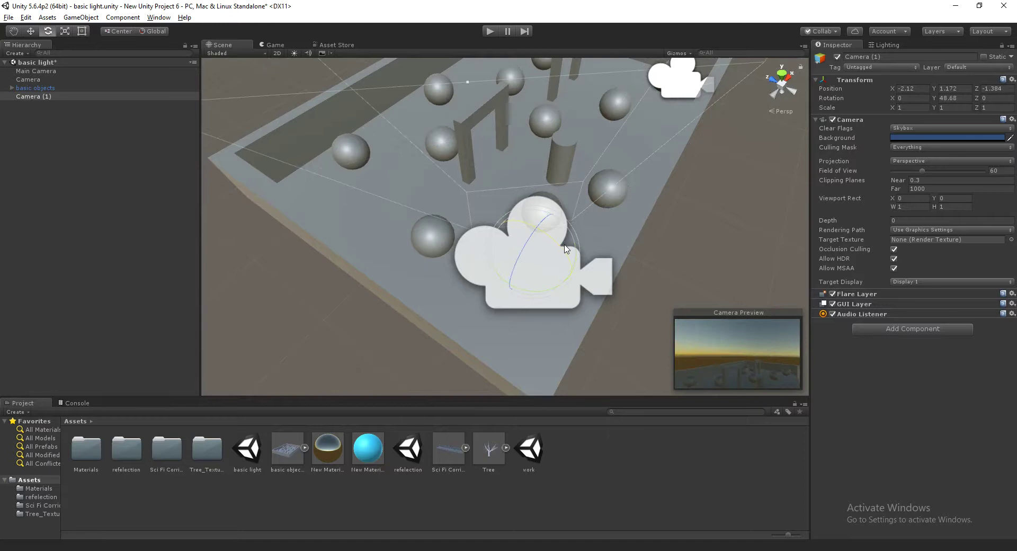
mouse_move(549, 294)
left_mouse_down()
mouse_move(493, 295)
mouse_move(538, 261)
mouse_move(542, 225)
left_mouse_up()
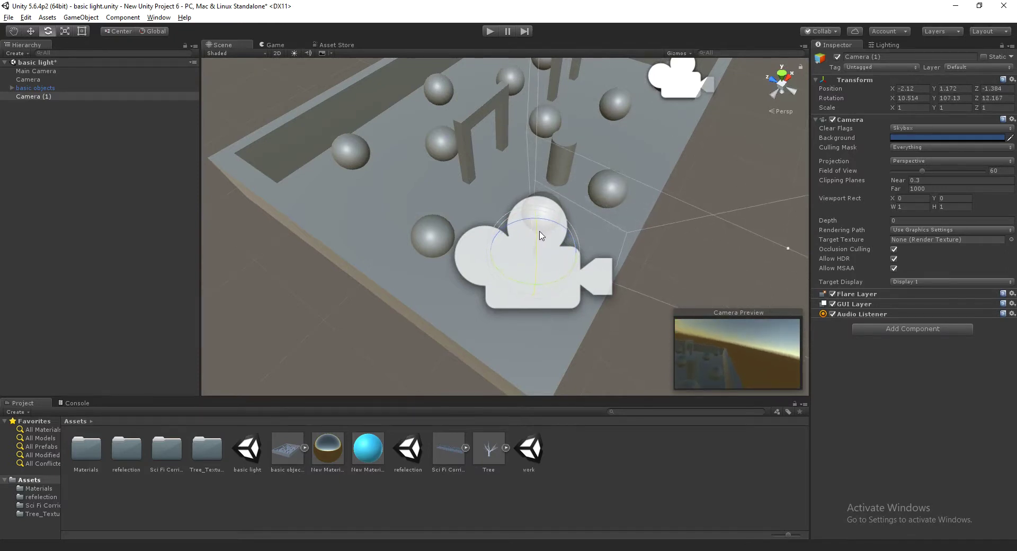
mouse_move(542, 224)
left_mouse_down()
mouse_move(518, 245)
mouse_move(587, 207)
mouse_move(536, 249)
left_mouse_up()
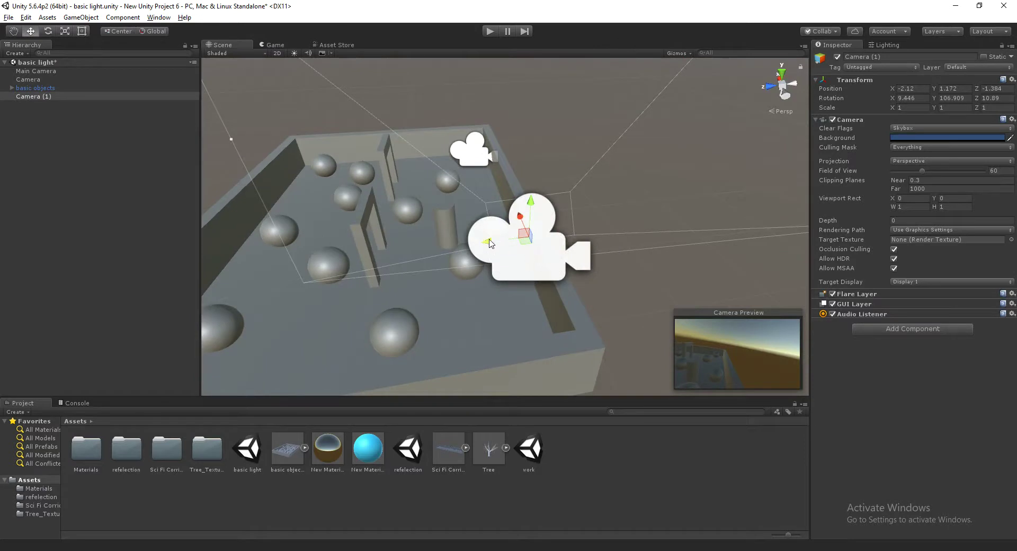
left_click_drag(490, 244, 468, 251)
key("e")
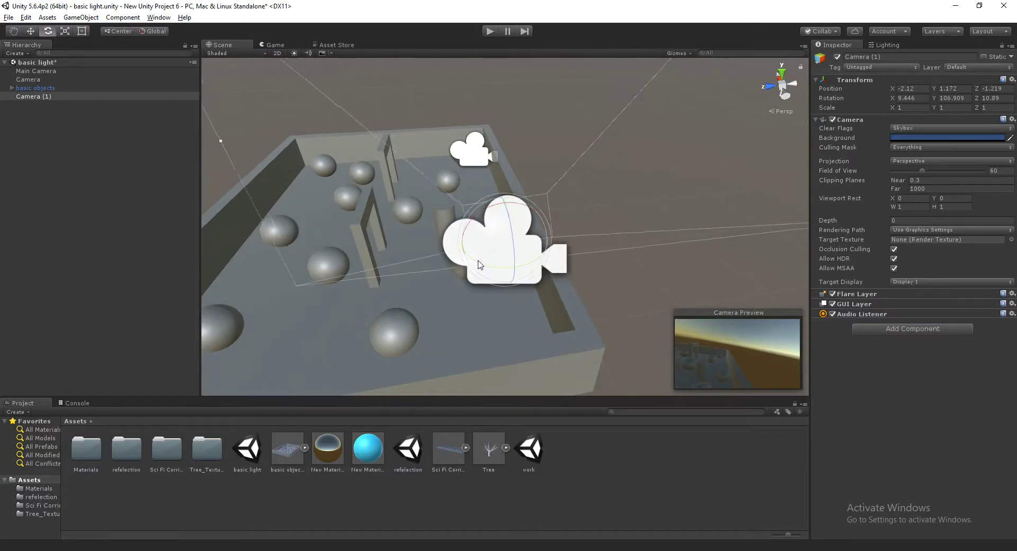
left_click_drag(478, 264, 507, 263)
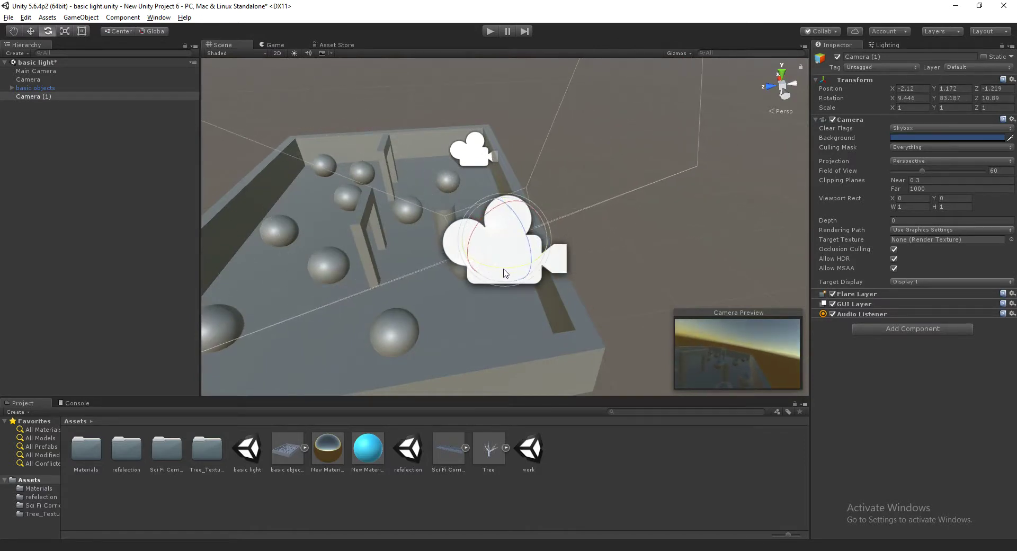
key("w")
left_click_drag(504, 206, 506, 245)
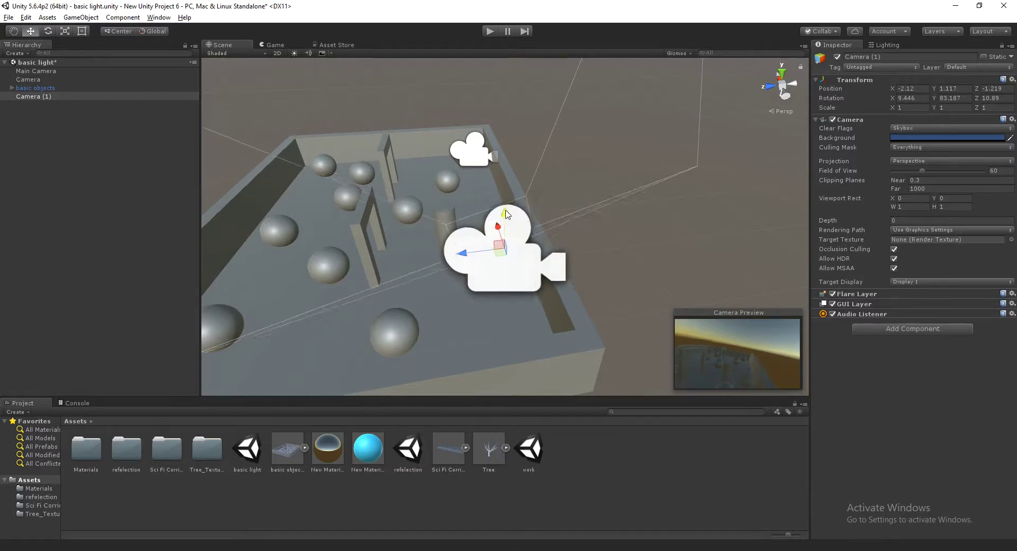
left_click(692, 257)
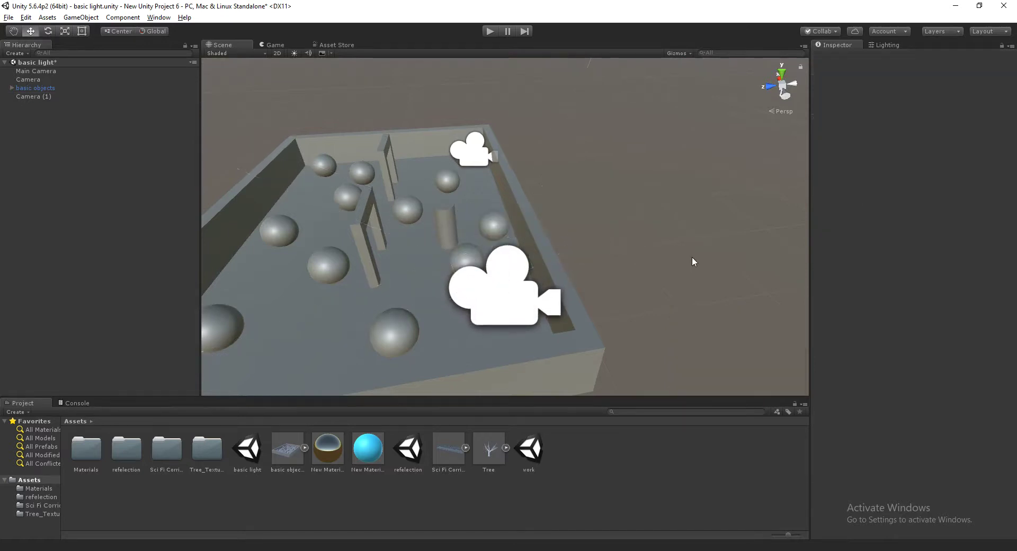
Move Camera (1) directly under Camera, above the basic objects group in the Hierarchy
left_click_drag(692, 256, 411, 235, "alt")
scroll(496, 190, "down", 3)
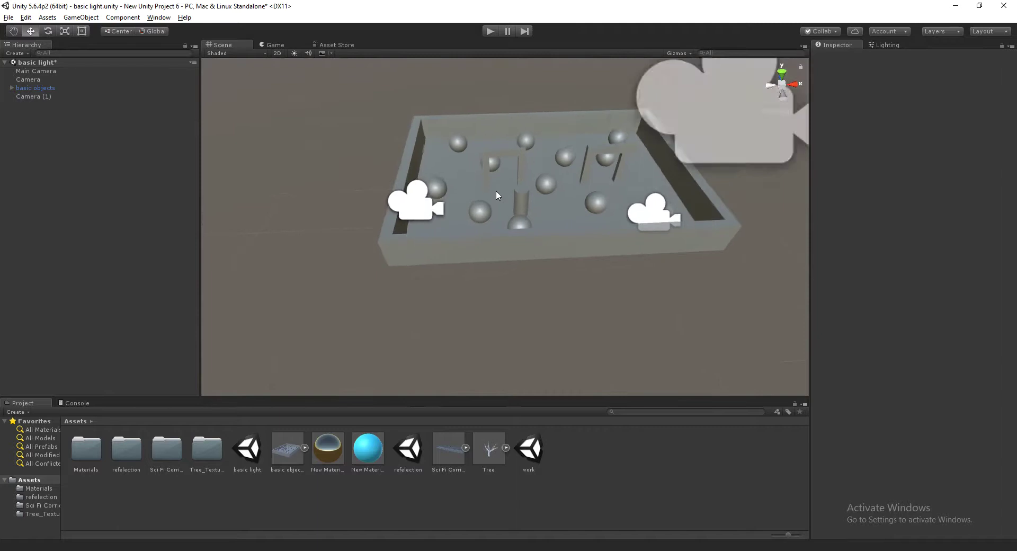
scroll(496, 189, "down", 3)
left_click(624, 165)
left_click_drag(507, 236, 584, 256, "alt")
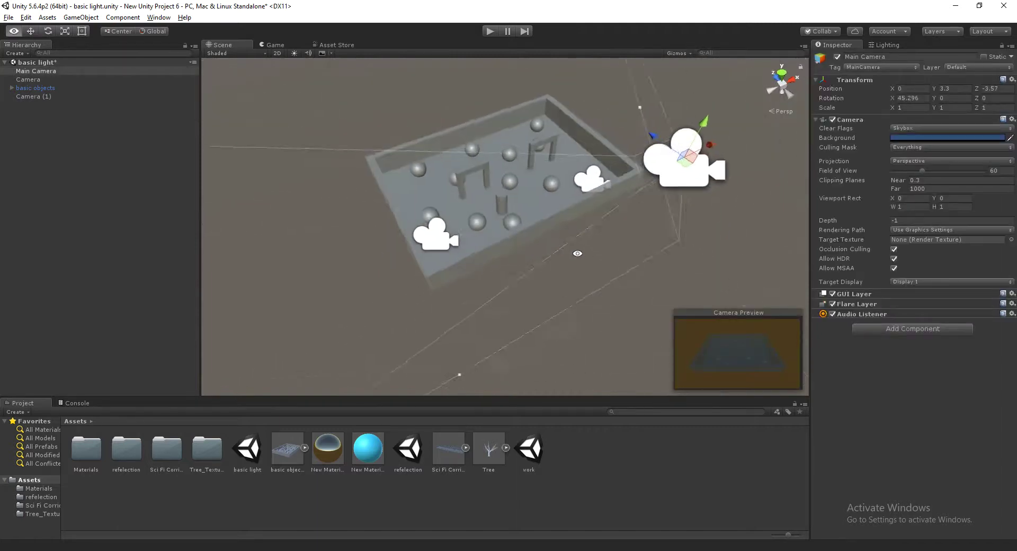
left_click(719, 237)
scroll(478, 199, "up", 2)
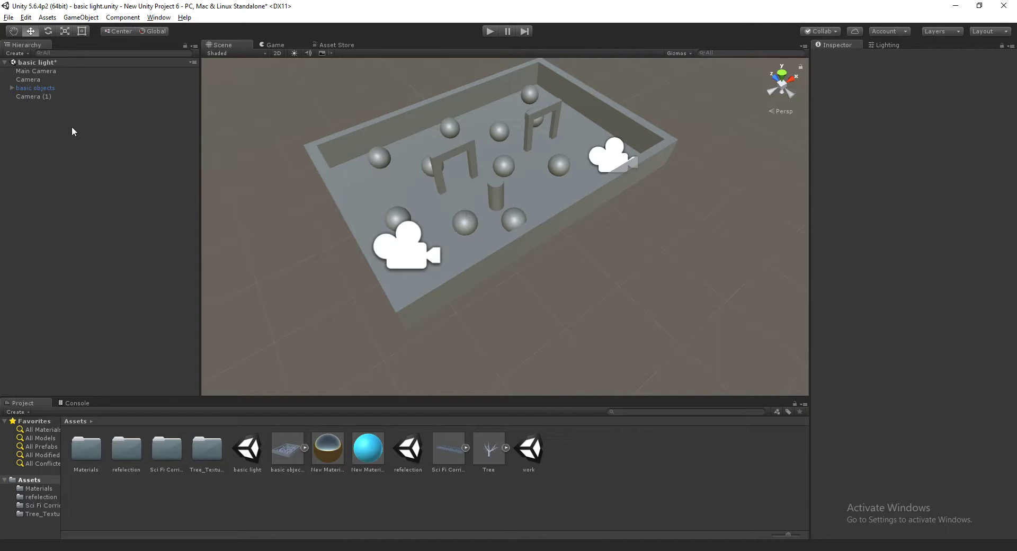
left_click_drag(43, 97, 46, 85)
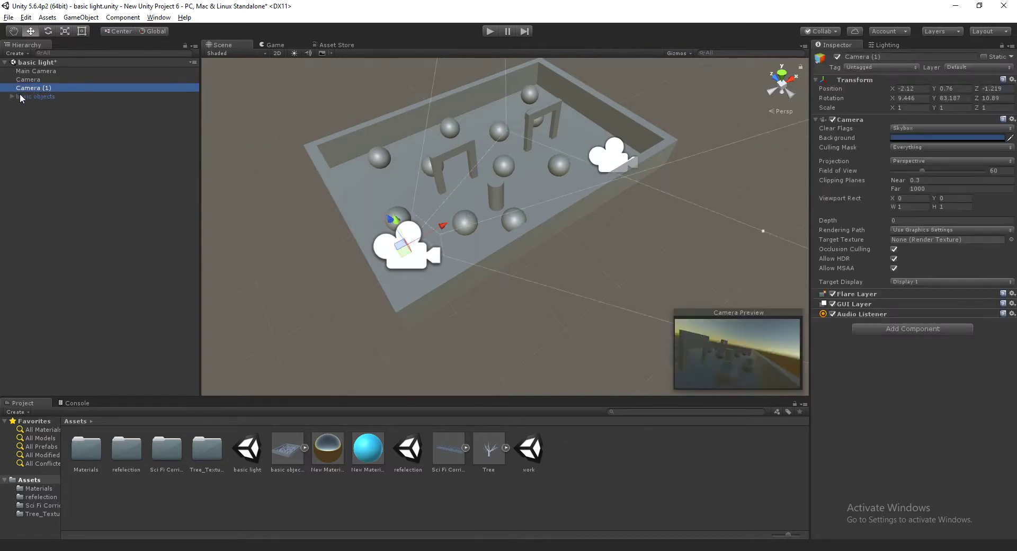
left_click(8, 96)
left_click(8, 97)
left_click(37, 153)
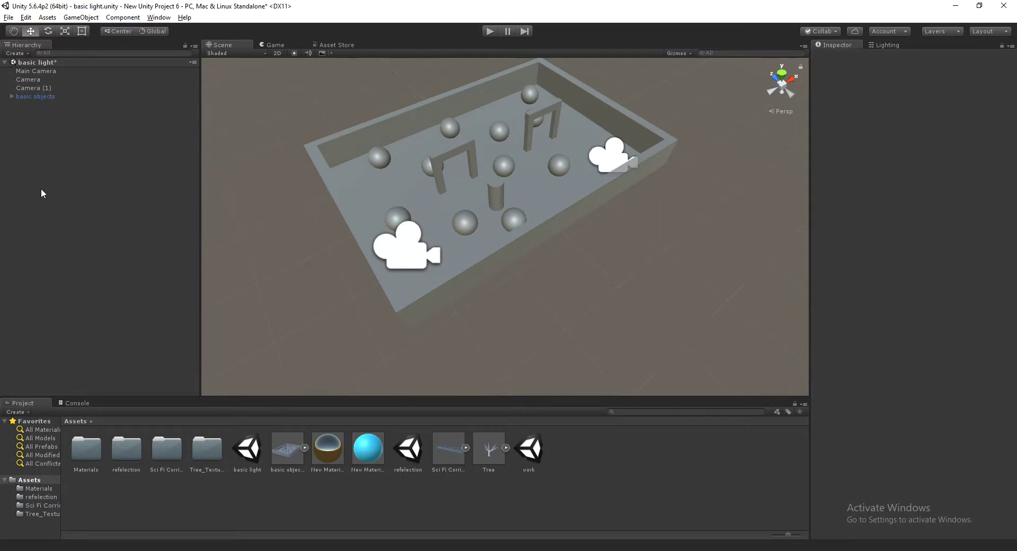
Rename the Camera object to 'Camera 1'
right_click(29, 83)
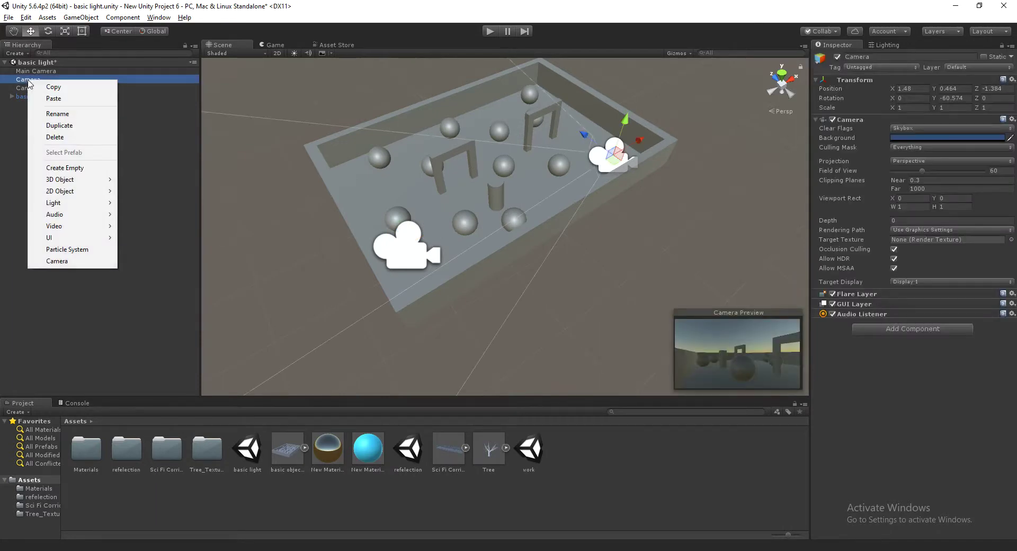
left_click(57, 113)
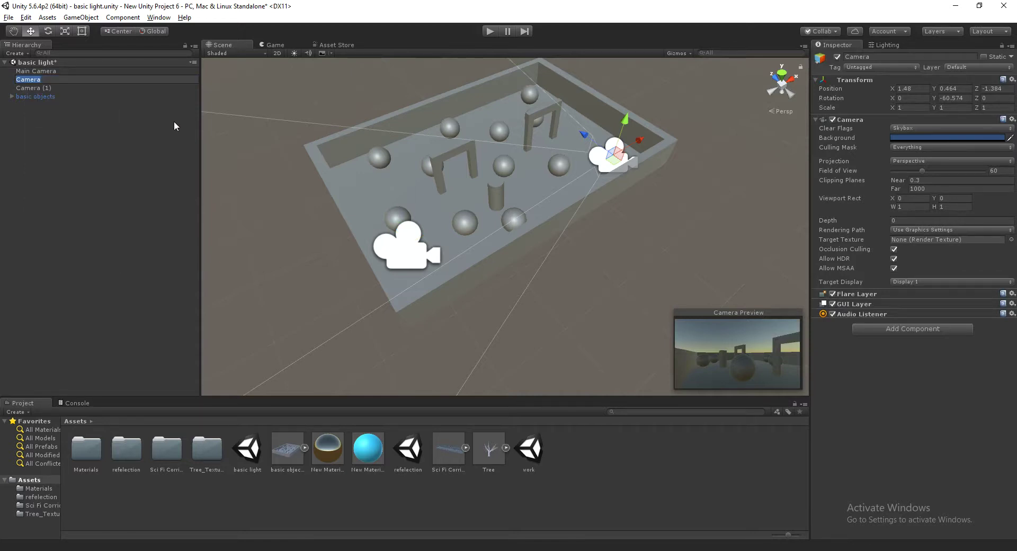
key("End")
type("1")
left_click(116, 148)
Inspect the tray's basic objects children, selecting sphere pSphere12 and then deselecting it
mouse_move(244, 190)
left_mouse_down("alt")
mouse_move(445, 226)
mouse_move(405, 238)
left_mouse_up("alt")
scroll(445, 226, "up", 3)
scroll(497, 240, "up", 2)
left_click(484, 277)
left_click(398, 255)
left_click(740, 344)
mouse_move(740, 345)
left_mouse_down("alt")
mouse_move(432, 282)
mouse_move(480, 239)
mouse_move(629, 242)
mouse_move(665, 313)
left_mouse_up("alt")
left_click(408, 287)
left_click(408, 288)
left_click(668, 324)
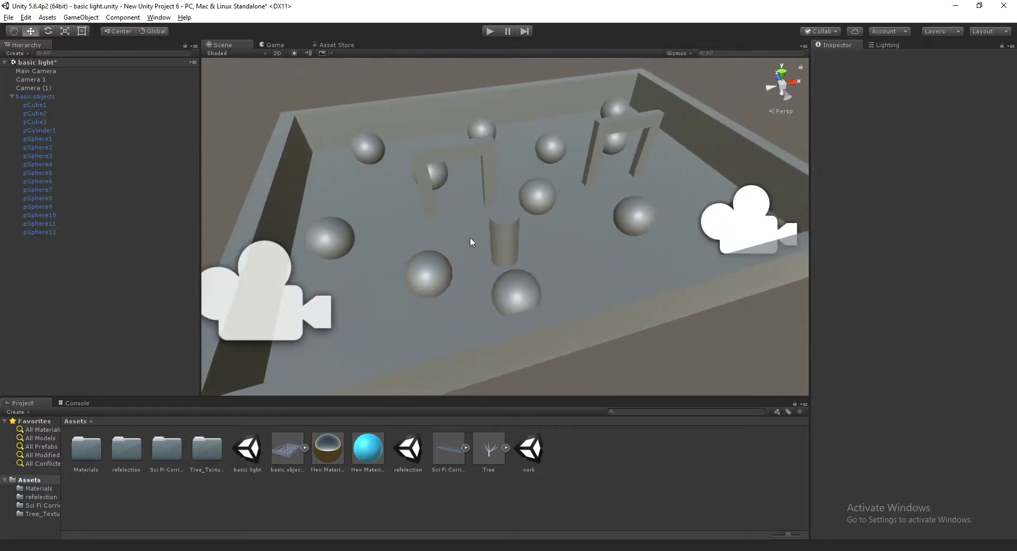
Add a Directional Light, move it over the tray and give it hard shadows
left_click(11, 95)
right_click(52, 144)
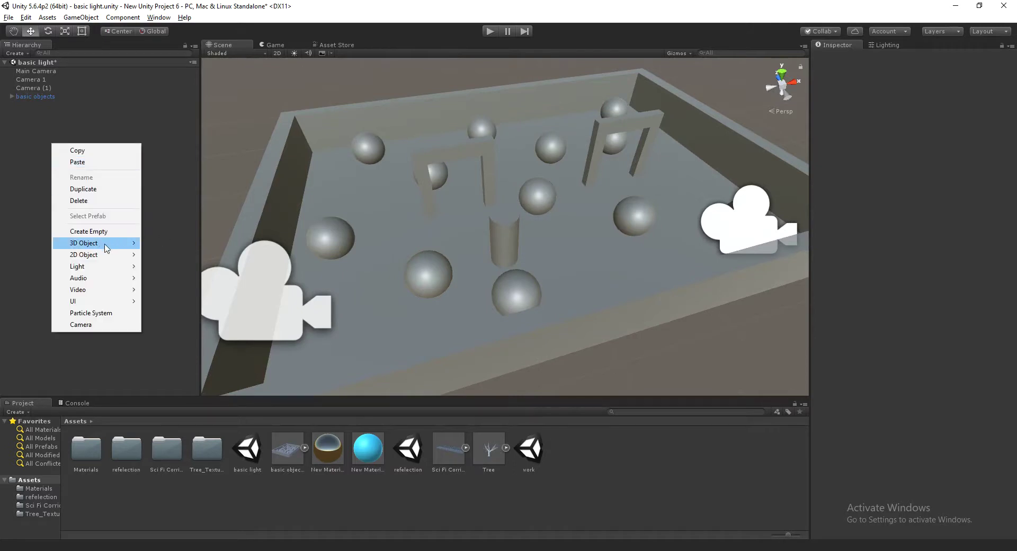
mouse_move(127, 267)
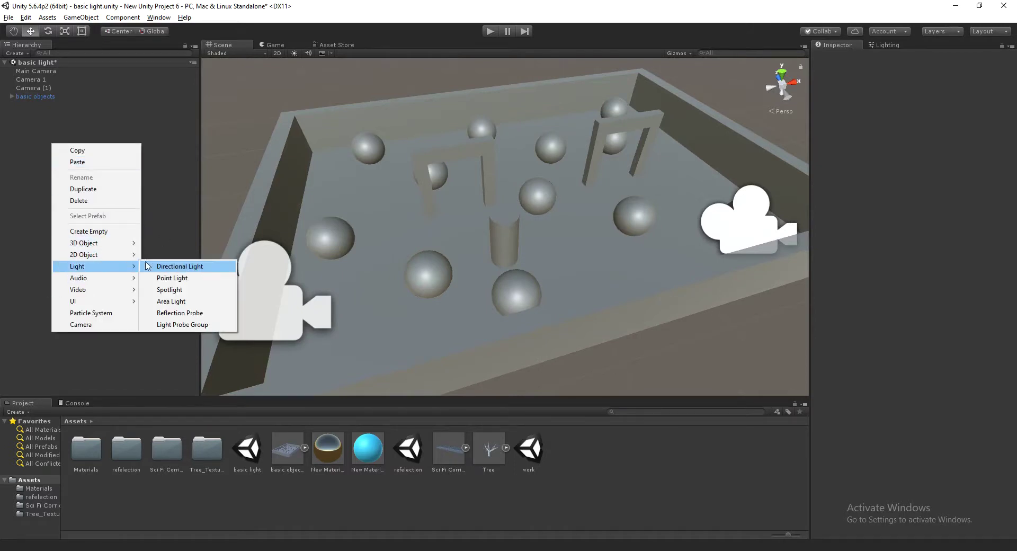
left_click(192, 266)
scroll(467, 274, "down", 5)
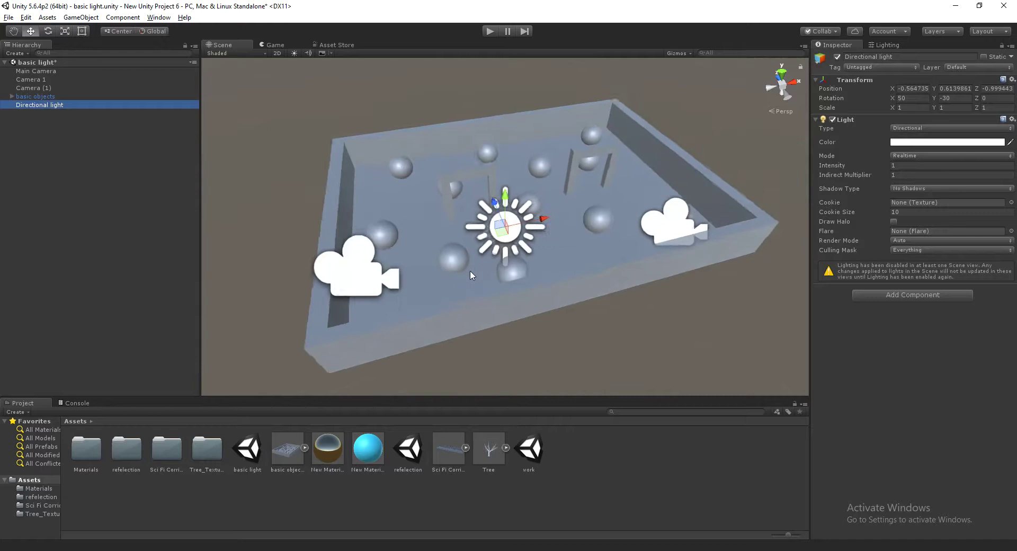
mouse_move(466, 275)
left_mouse_down("alt")
mouse_move(604, 275)
mouse_move(596, 226)
left_mouse_up("alt")
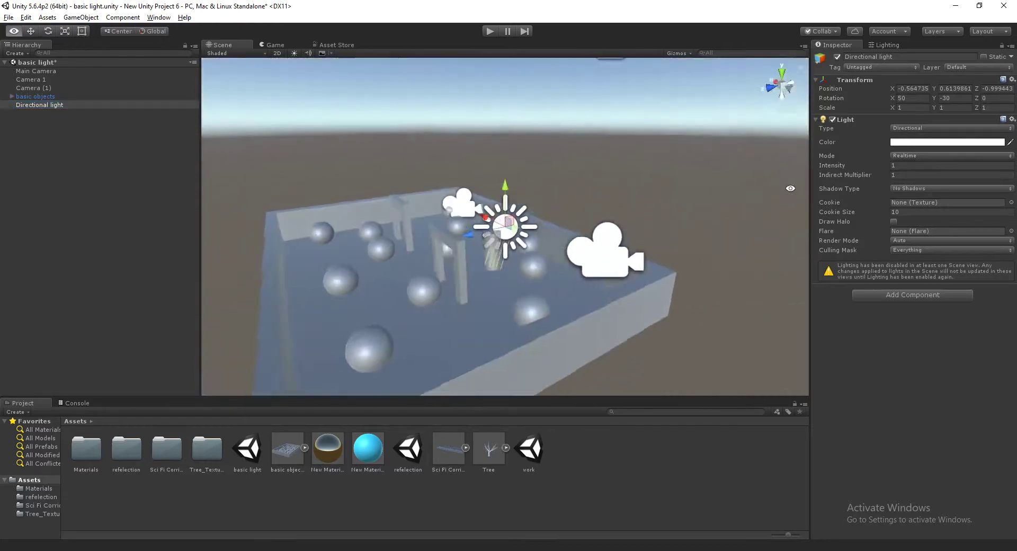
key("f")
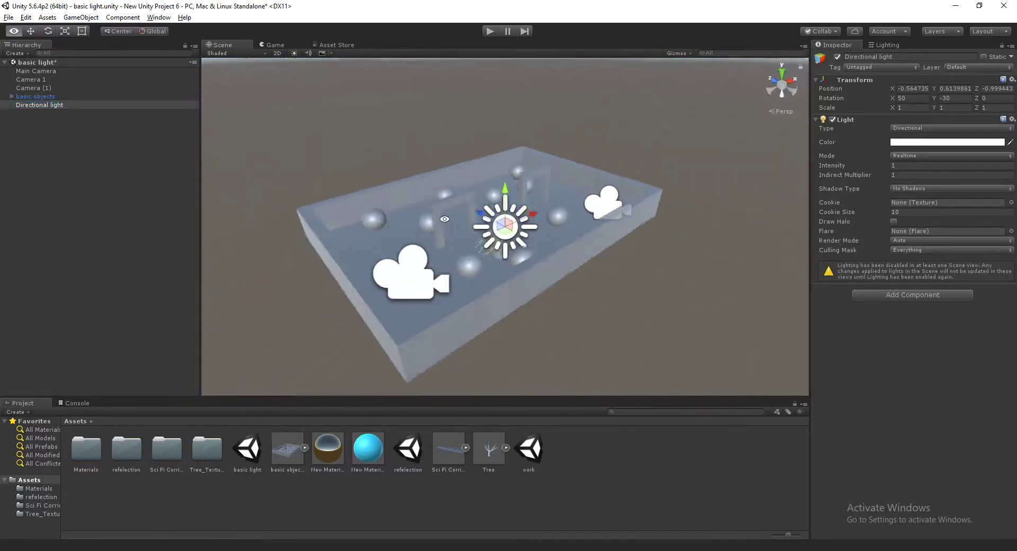
mouse_move(514, 211)
left_mouse_down()
mouse_move(522, 102)
mouse_move(519, 229)
mouse_move(423, 247)
left_mouse_up()
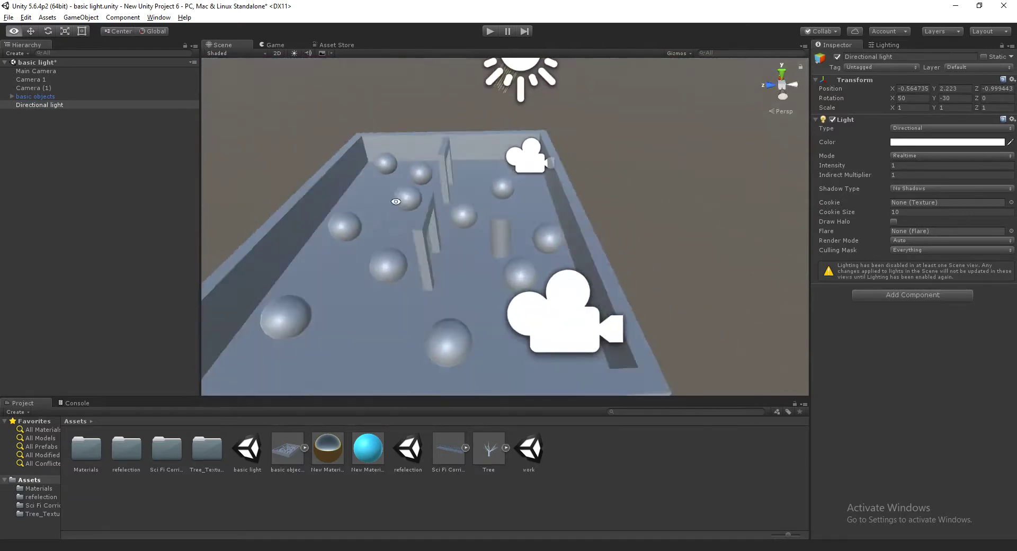
mouse_move(550, 113)
left_mouse_down()
mouse_move(545, 197)
mouse_move(348, 178)
mouse_move(516, 201)
mouse_move(306, 200)
left_mouse_up()
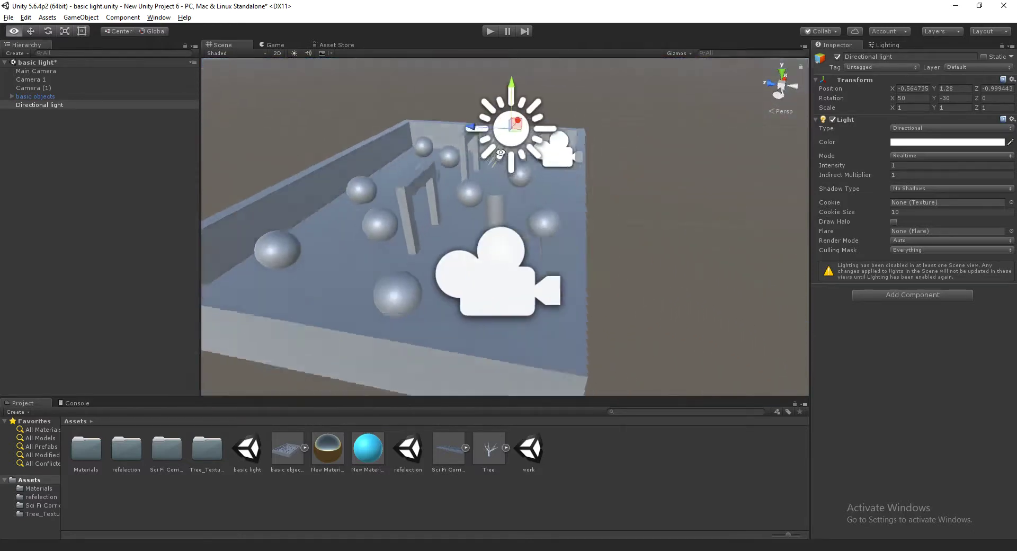
left_click(933, 191)
left_click(929, 211)
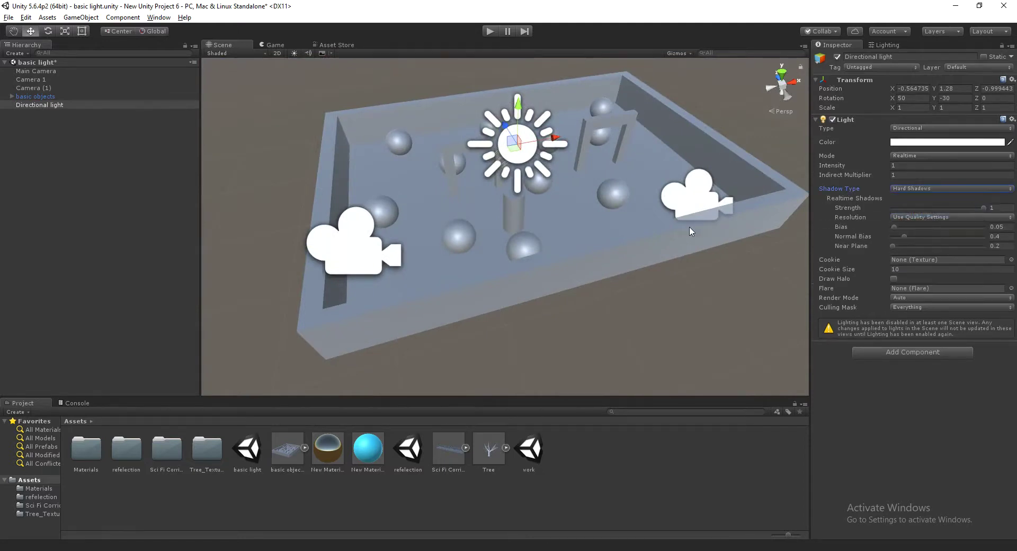
Lower the light further, then undo its changes and remove it from the scene
left_click_drag(520, 195, 608, 200, "alt")
mouse_move(569, 108)
left_mouse_down()
mouse_move(556, 201)
mouse_move(563, 159)
left_mouse_up()
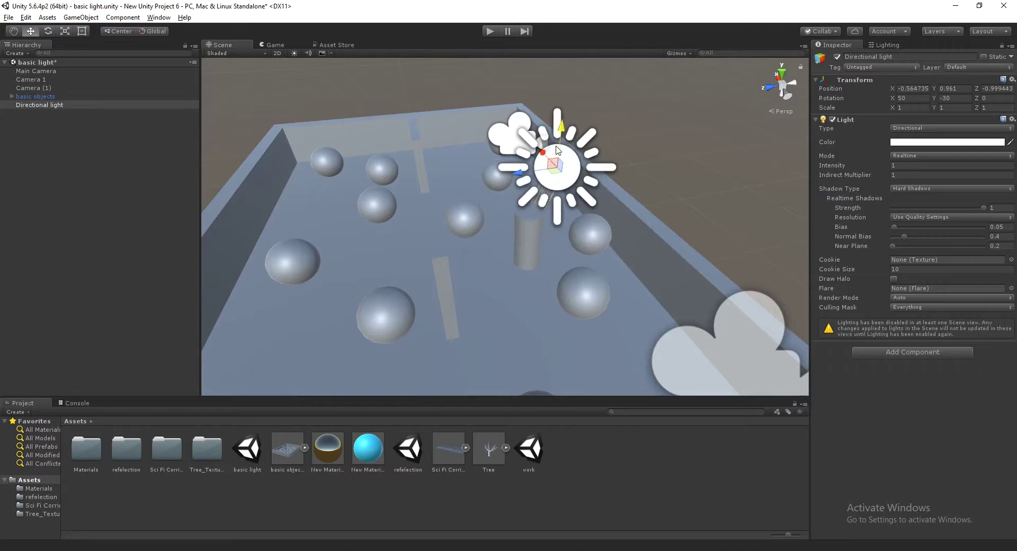
key("e")
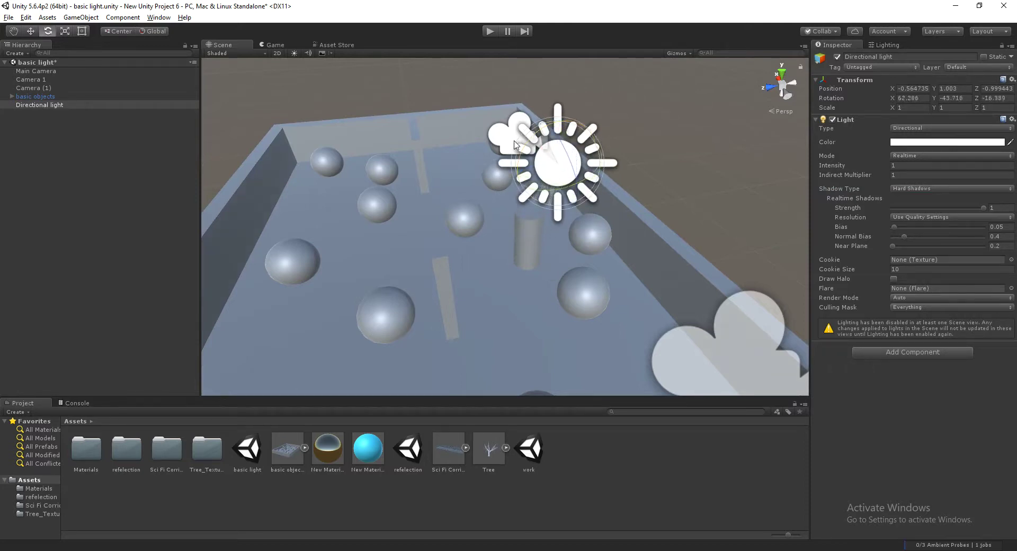
left_click_drag(40, 104, 42, 101)
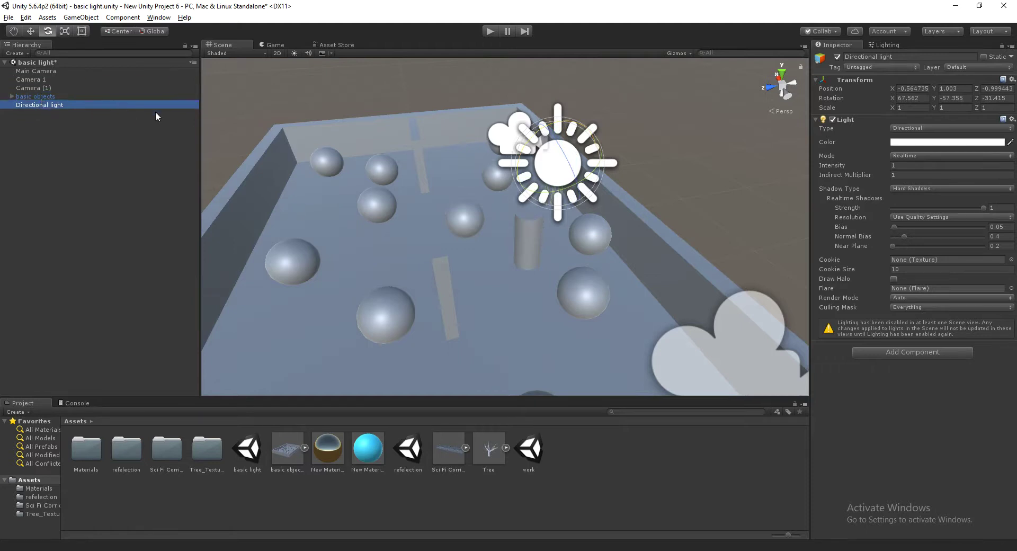
key("ctrl+z")
key("ctrl+z")
key("ctrl+z")
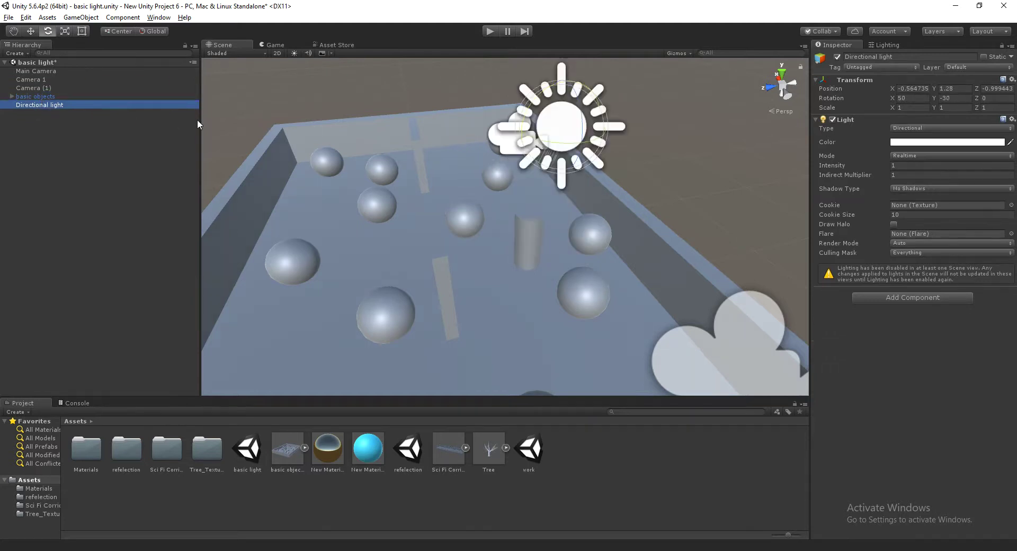
key("ctrl+z")
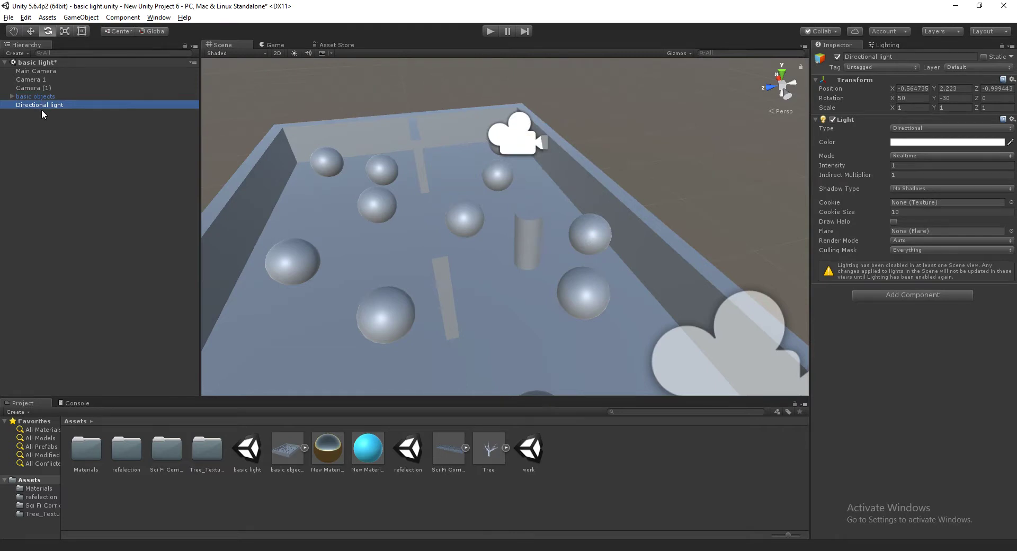
key("ctrl+z")
left_click(38, 97)
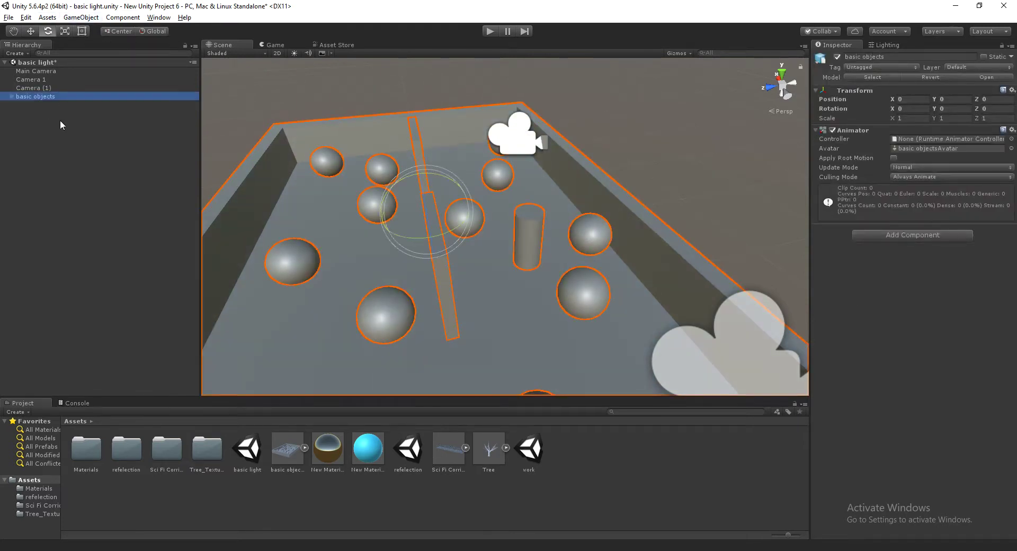
Add a Directional Light raised to Y 1.69 with hard shadows
right_click(68, 137)
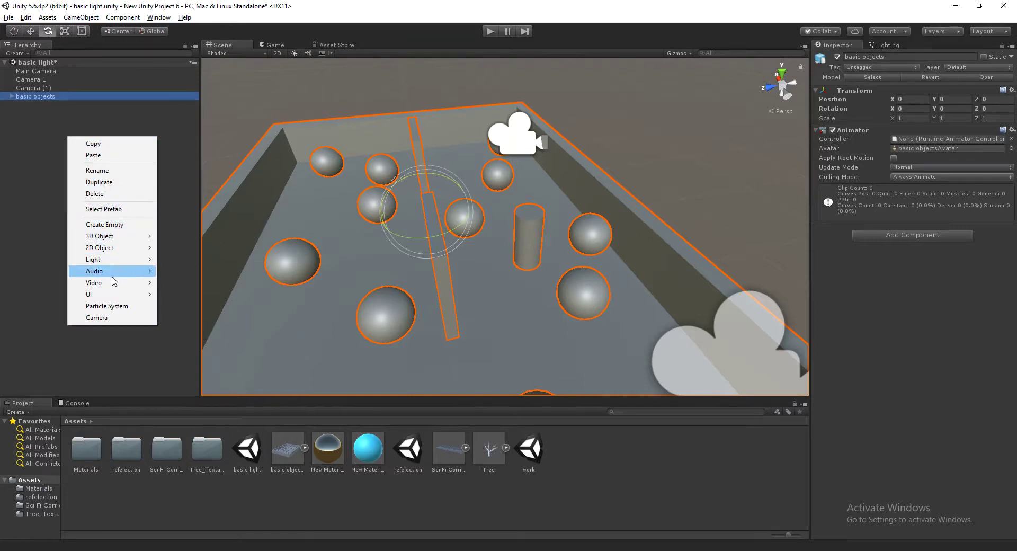
mouse_move(122, 260)
left_click(212, 267)
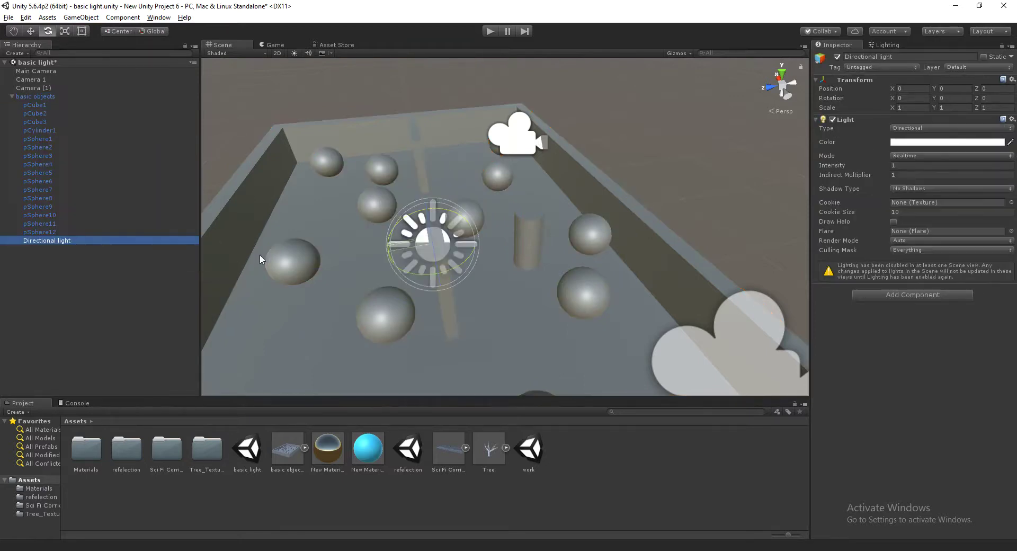
key("w")
right_click_drag(383, 262, 429, 250)
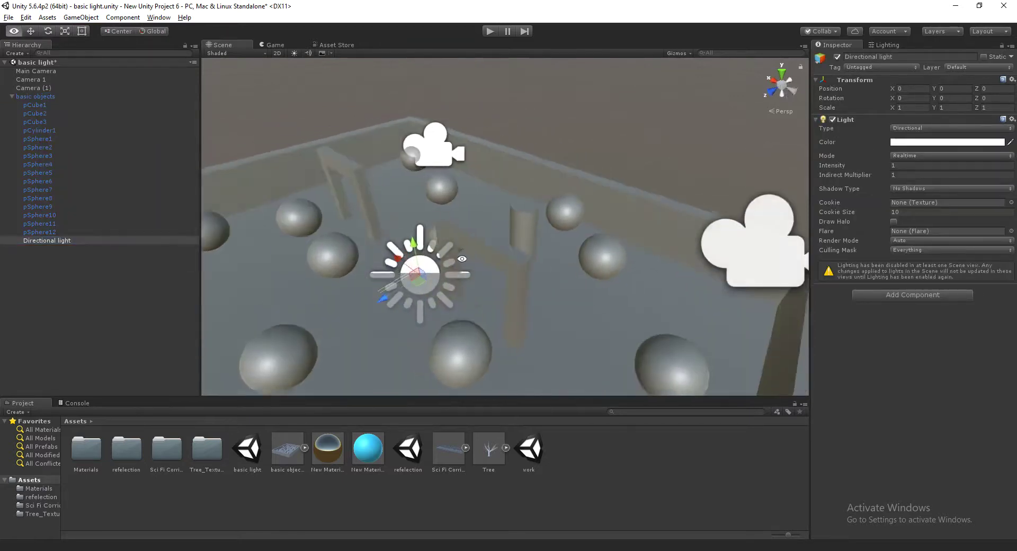
left_click_drag(413, 246, 408, 62)
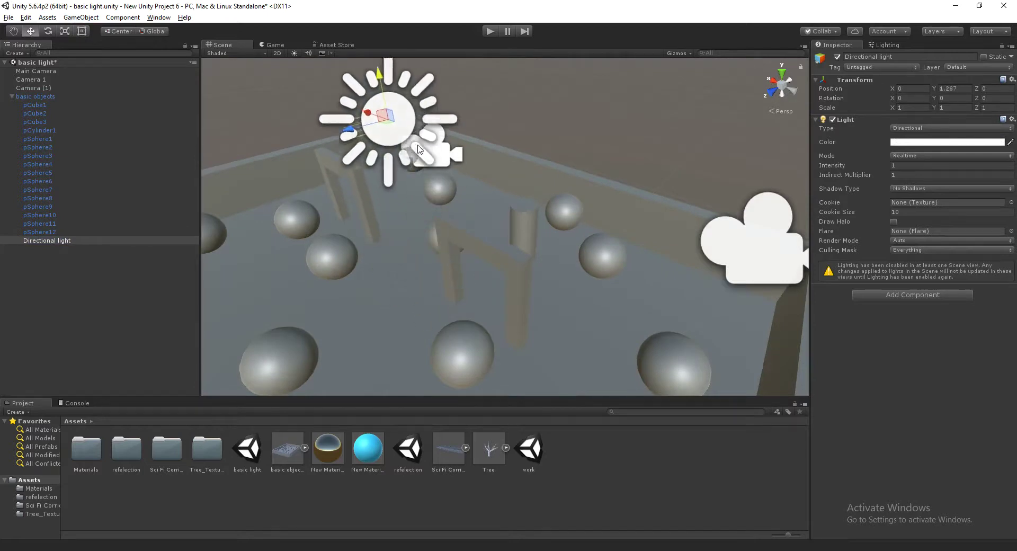
mouse_move(339, 159)
right_mouse_down()
mouse_move(258, 266)
mouse_move(383, 239)
right_mouse_up()
left_click(901, 188)
left_click(917, 211)
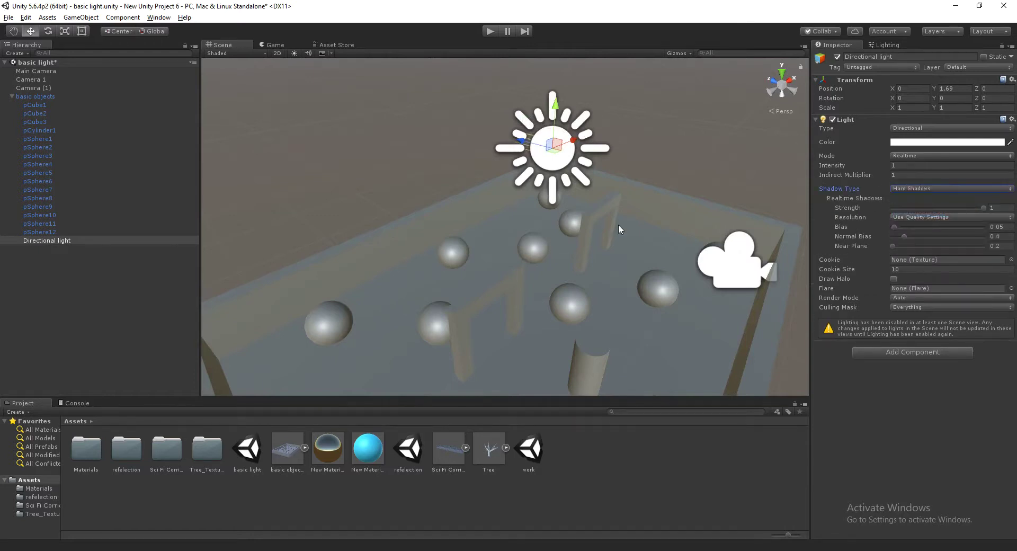
Toggle Scene lighting, lower the light to Y 0.721, then delete this trial light
right_click_drag(619, 225, 554, 233)
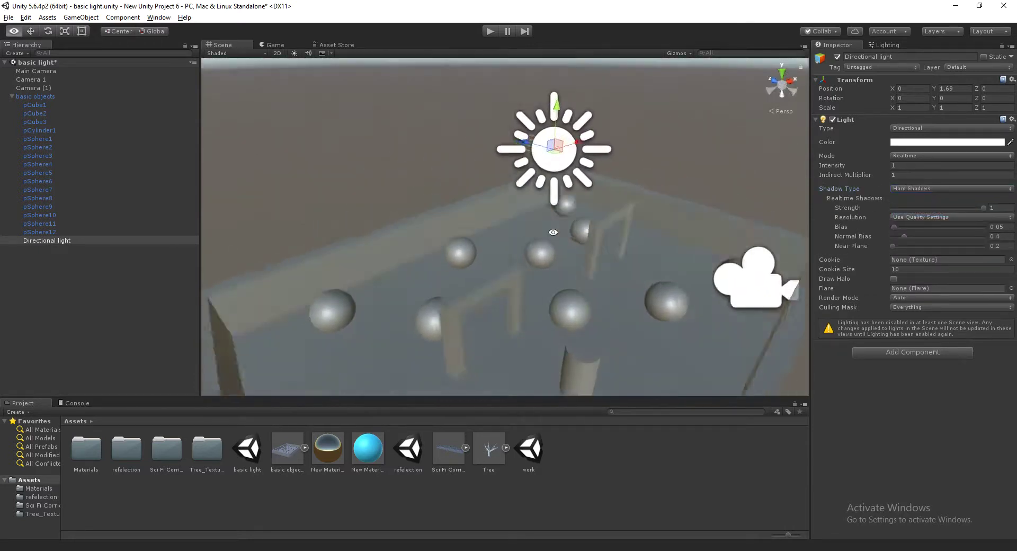
right_click_drag(553, 233, 530, 233)
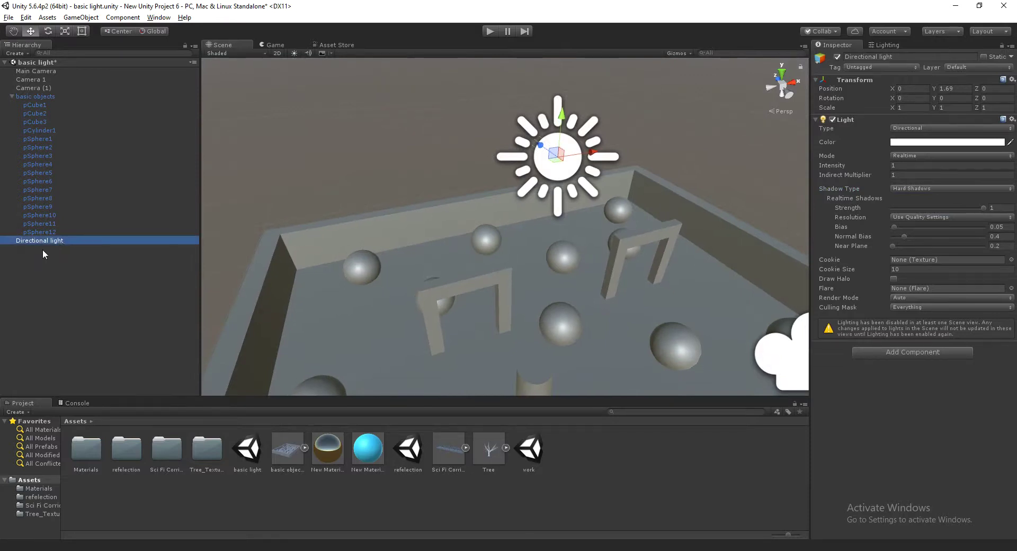
right_click_drag(435, 191, 578, 208)
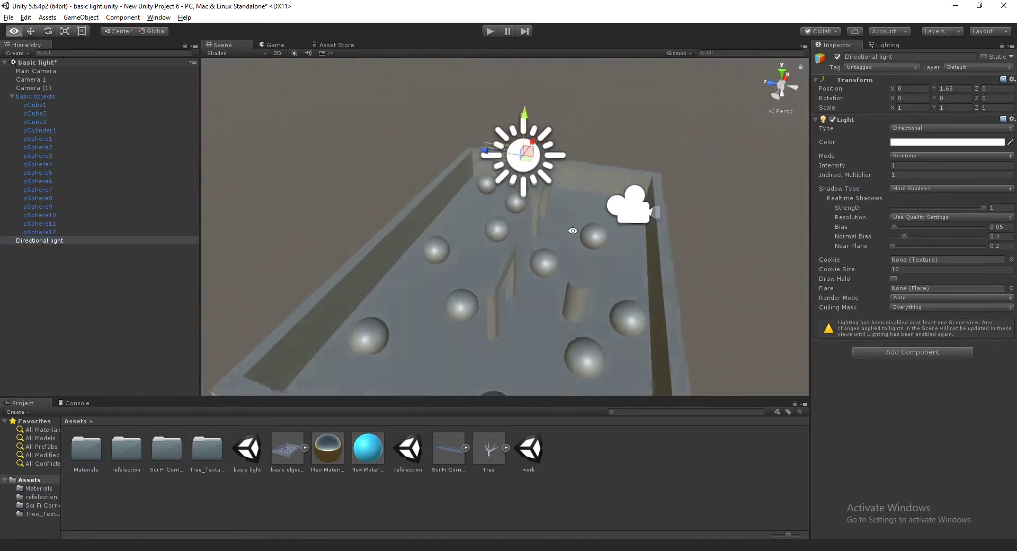
left_click(294, 54)
left_click_drag(353, 124, 459, 149, "alt")
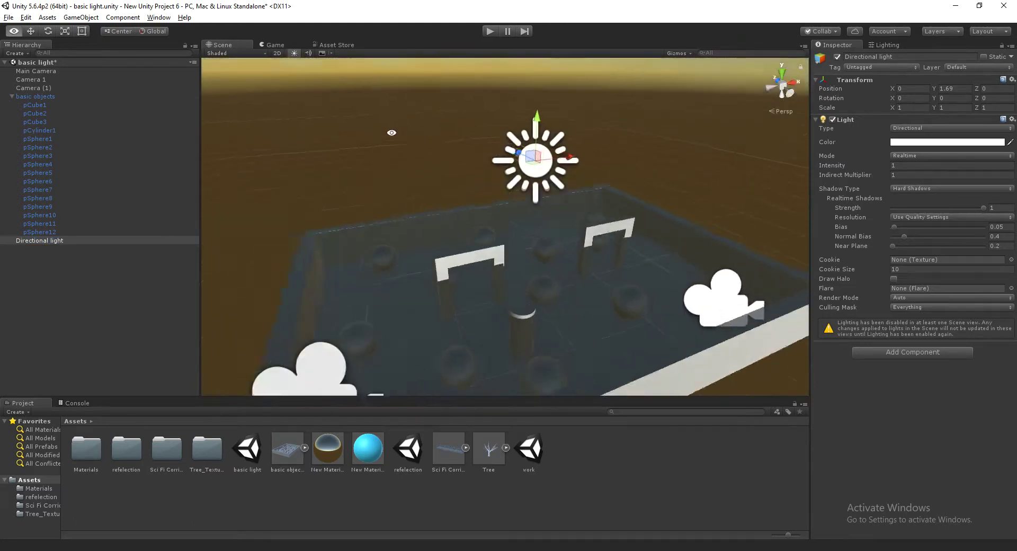
left_click_drag(537, 120, 516, 223)
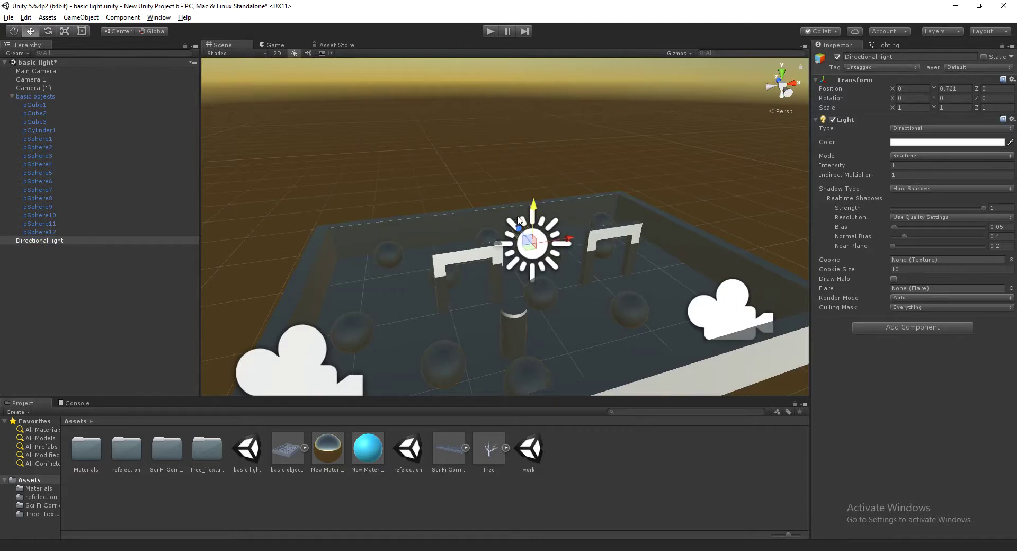
key("Delete")
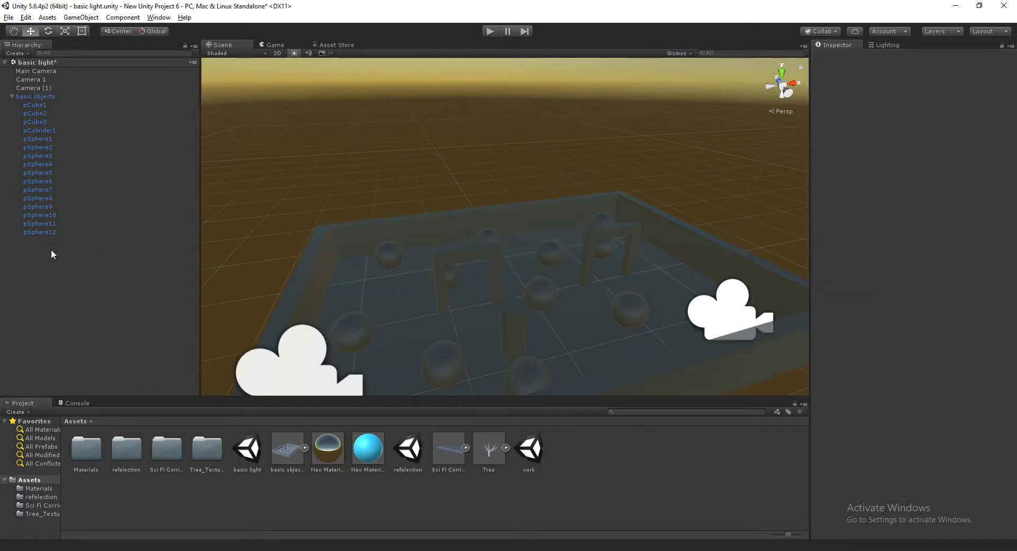
Add a fresh Directional Light and lower it to about -0.296, 0.39, 0.103 over the tray
right_click(52, 250)
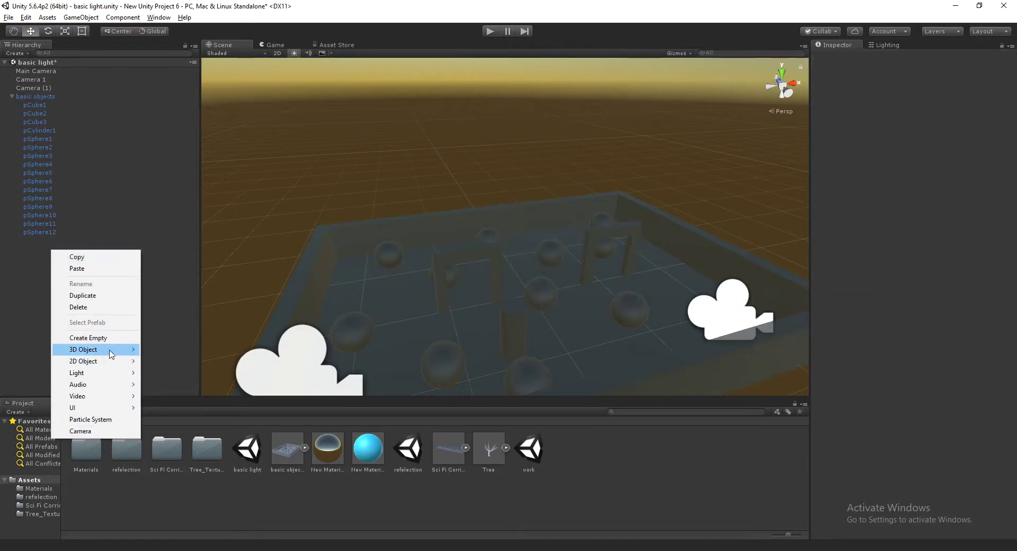
mouse_move(111, 353)
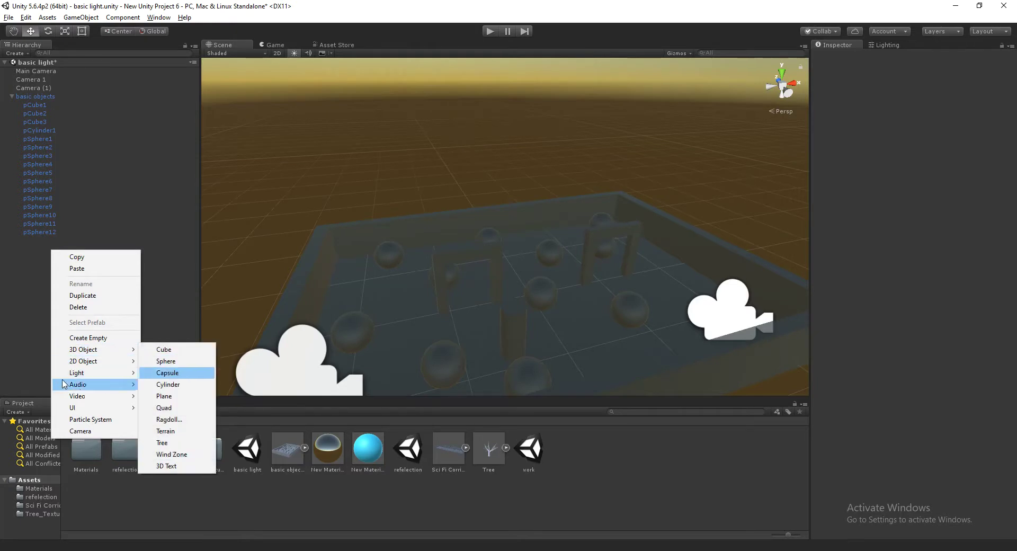
mouse_move(106, 374)
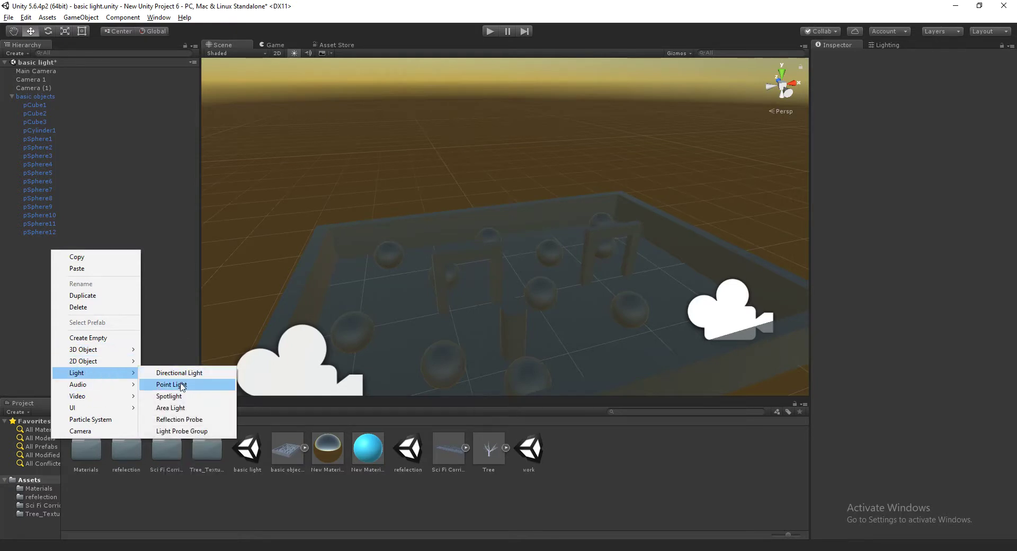
left_click(196, 373)
mouse_move(346, 329)
left_mouse_down("alt")
mouse_move(499, 248)
mouse_move(440, 279)
left_mouse_up("alt")
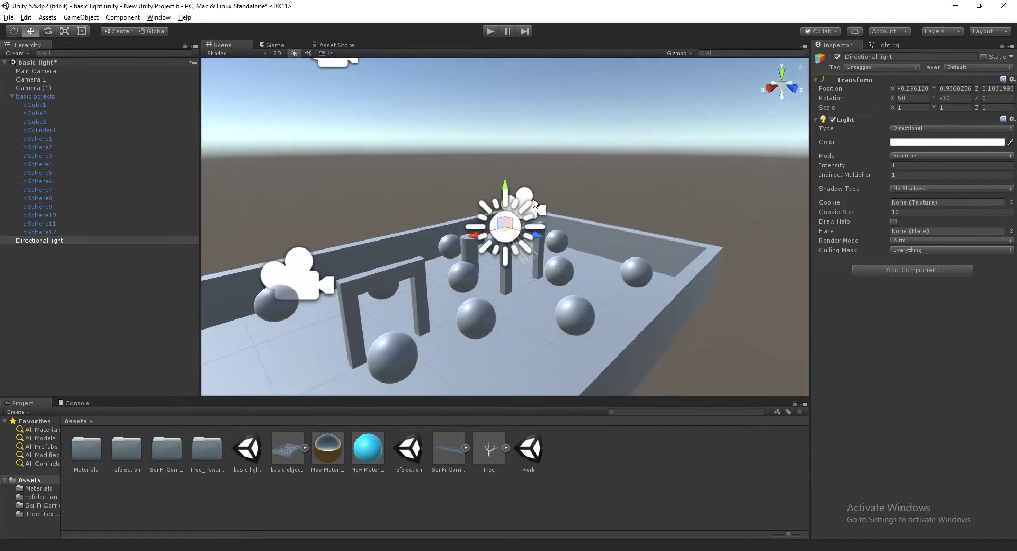
mouse_move(505, 187)
left_mouse_down()
mouse_move(528, 220)
mouse_move(562, 205)
left_mouse_up()
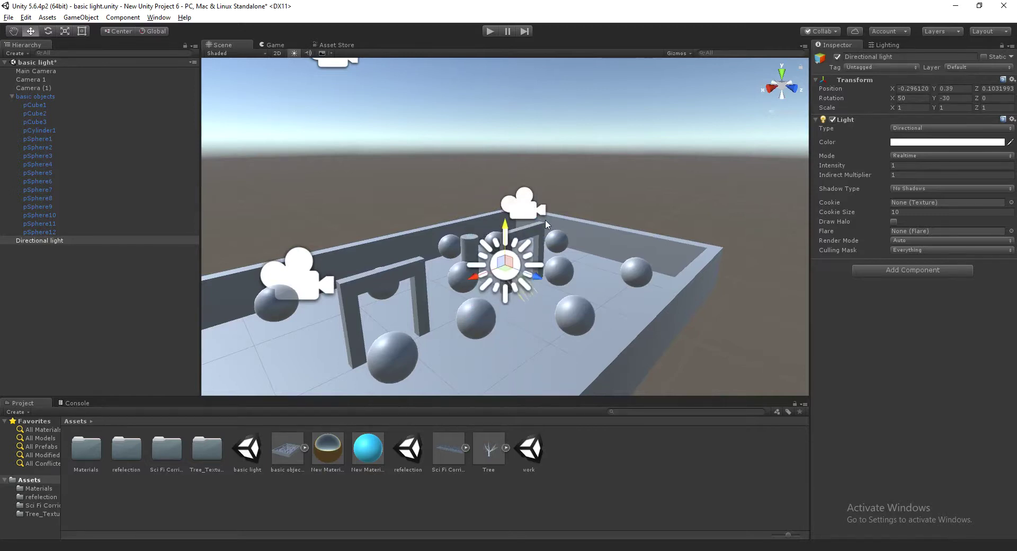
Raise the directional light to Y 0.559 and rotate it to 43.727, -153.593, -137.197
left_click_drag(563, 205, 610, 211)
left_click_drag(485, 280, 567, 297, "alt")
key("e")
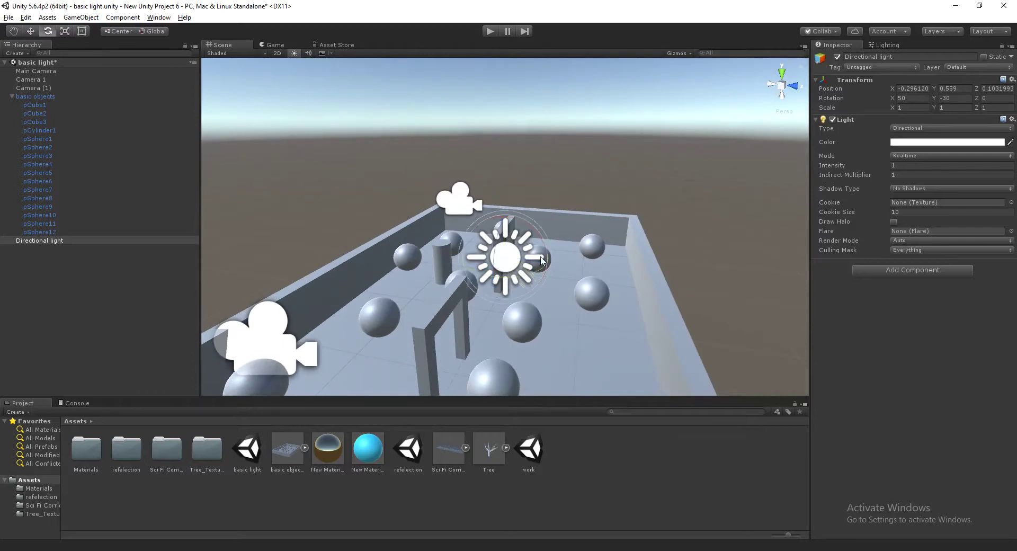
mouse_move(523, 228)
left_mouse_down()
mouse_move(505, 224)
mouse_move(607, 256)
mouse_move(625, 291)
left_mouse_up()
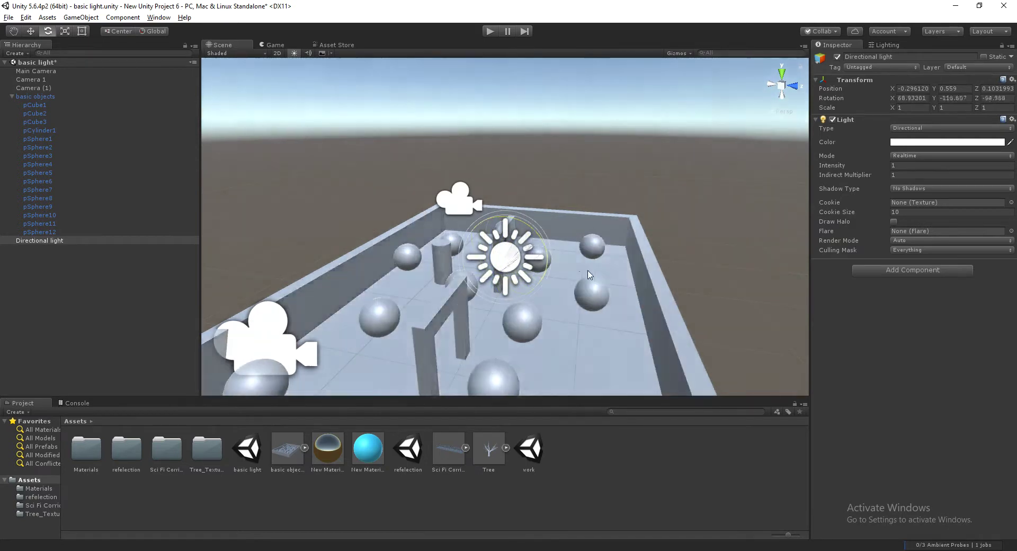
left_click(939, 156)
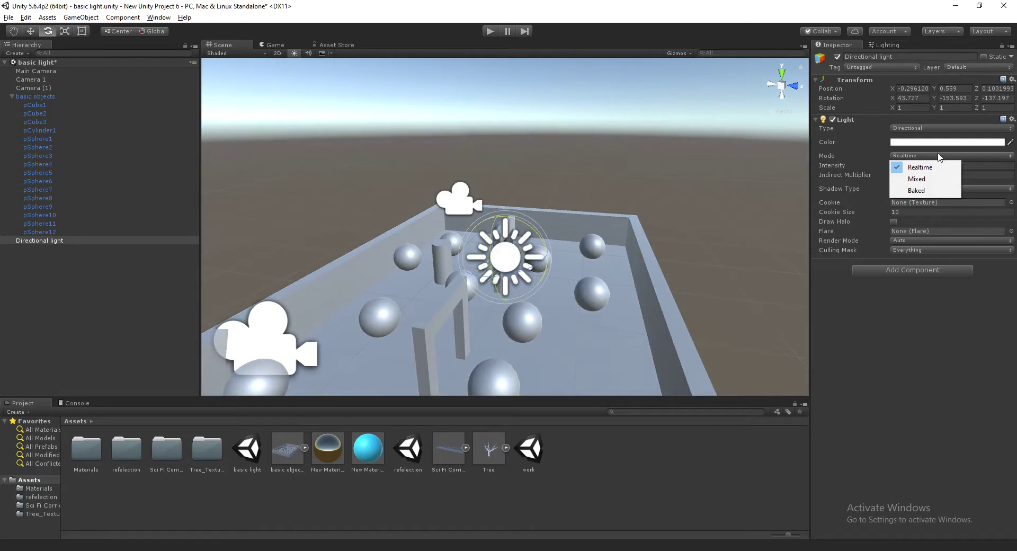
Keep the directional light Realtime, tint it pale yellow FBFFBA, and give it hard shadows
left_click(967, 153)
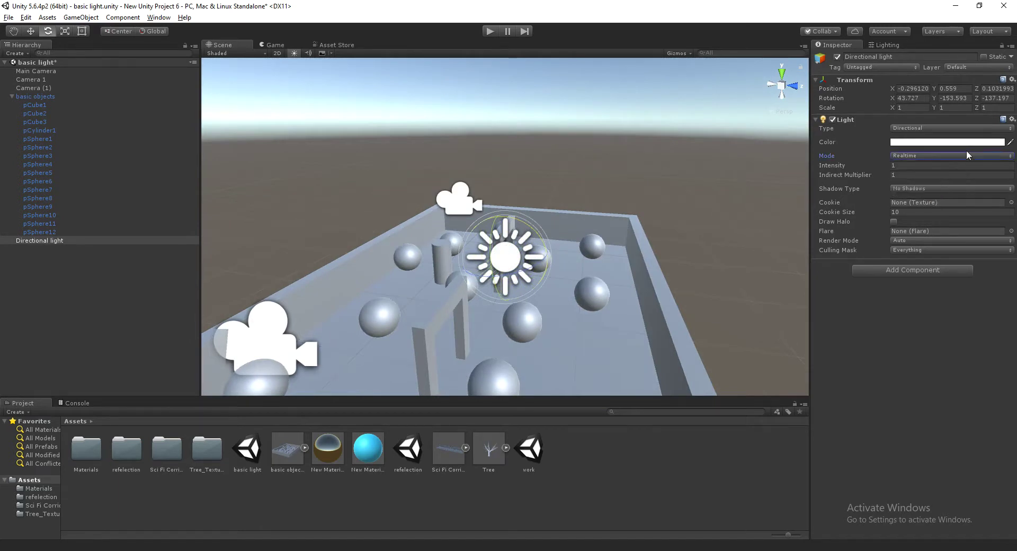
left_click(935, 142)
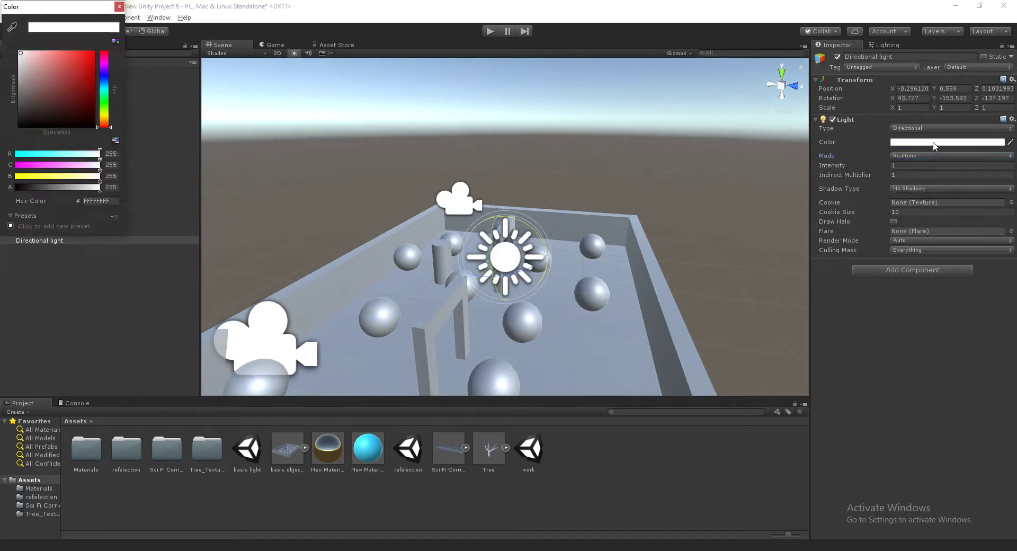
left_click_drag(102, 107, 41, 56)
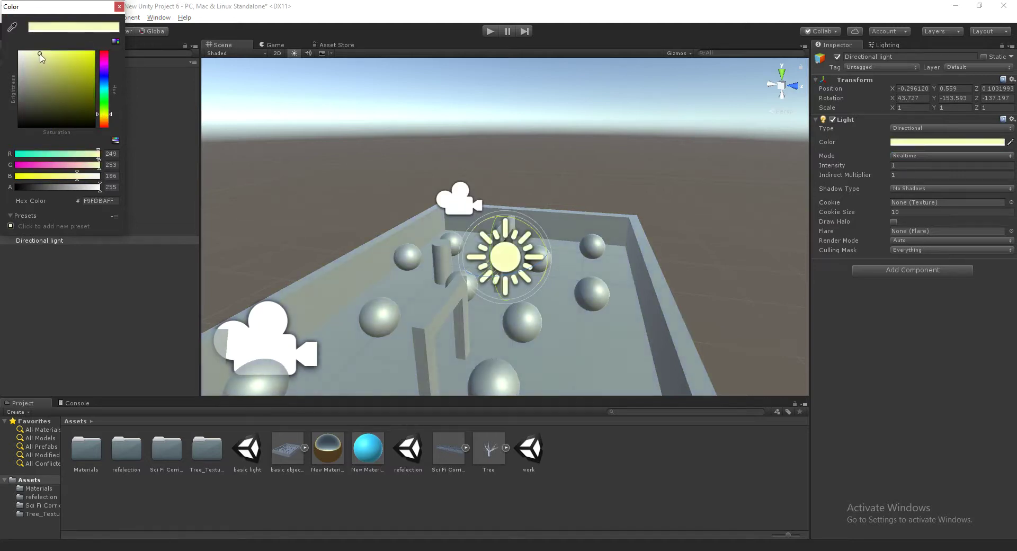
left_click(913, 192)
left_click(922, 207)
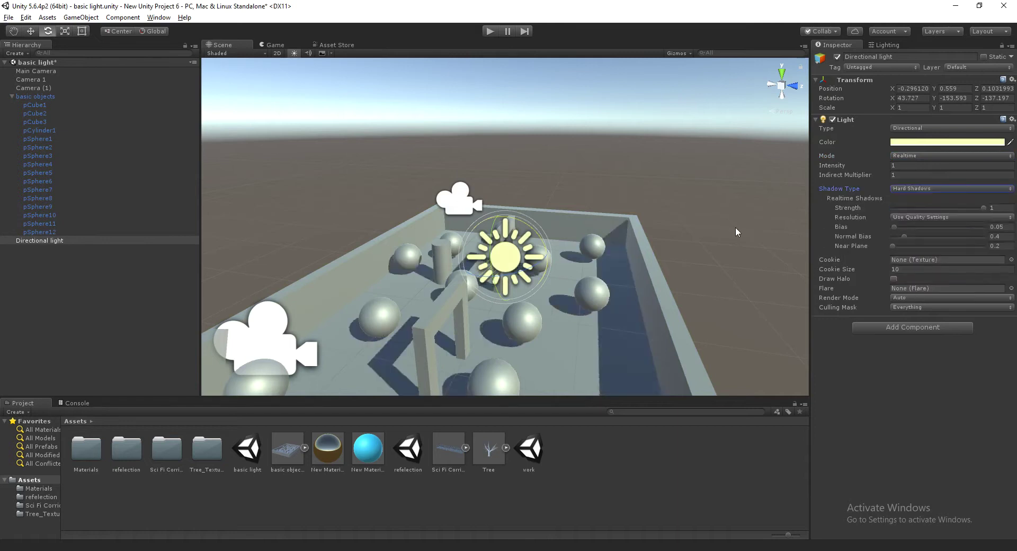
mouse_move(635, 257)
left_mouse_down("alt")
mouse_move(457, 274)
mouse_move(544, 306)
left_mouse_up("alt")
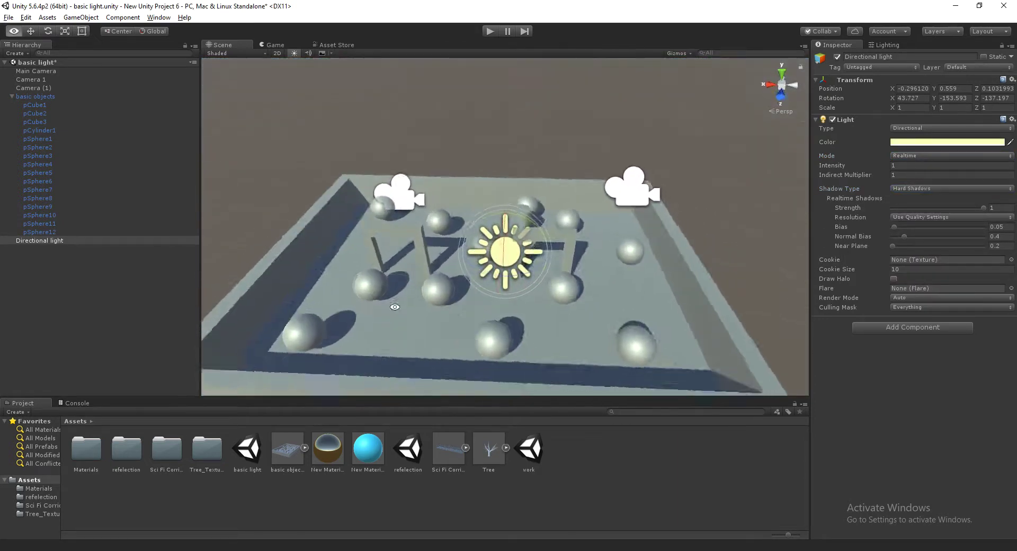
Keep the directional light in Realtime mode and switch its shadows to Soft Shadows
left_click(942, 156)
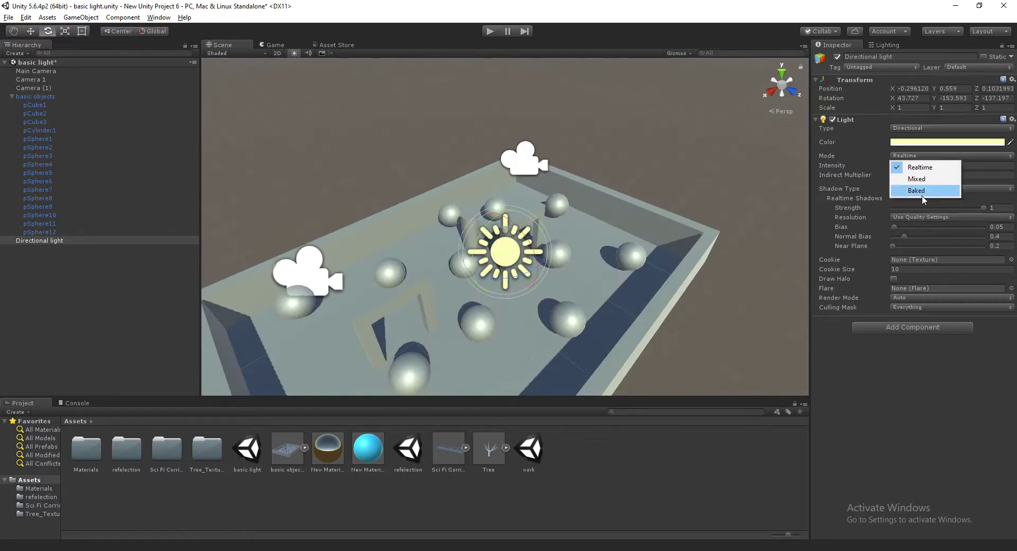
left_click(971, 147)
left_click(959, 189)
left_click(937, 224)
Zoom in close to the spheres to inspect the shadows they cast on the floor
scroll(471, 296, "up", 5)
left_click_drag(459, 317, 538, 205, "alt")
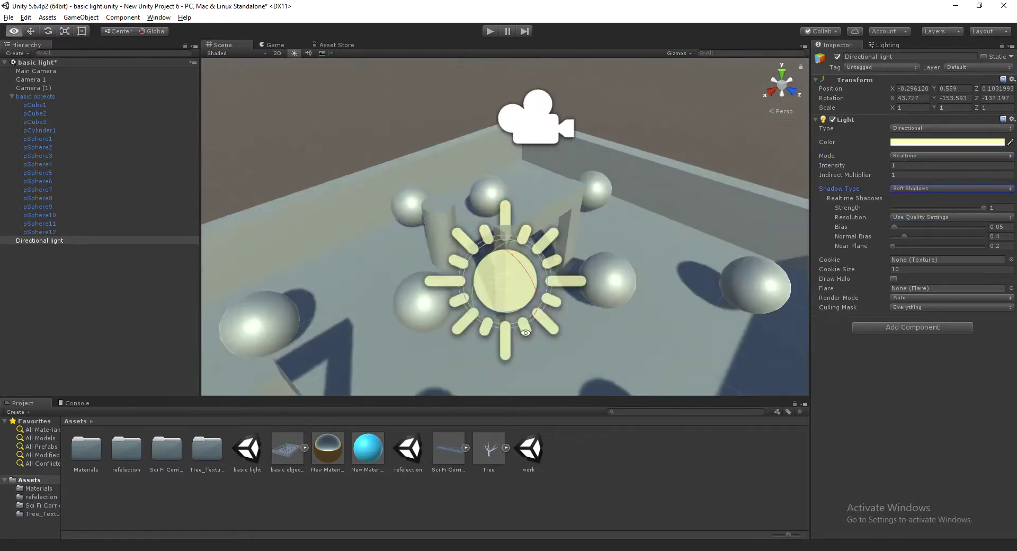
scroll(591, 302, "up", 5)
scroll(676, 298, "up", 3)
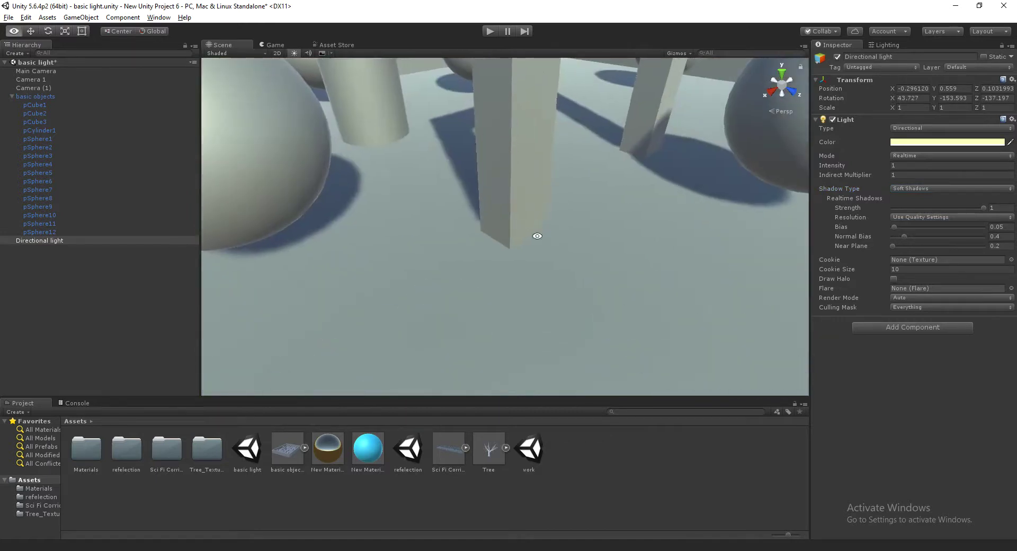
scroll(585, 257, "down", 2)
right_click_drag(585, 258, 604, 312)
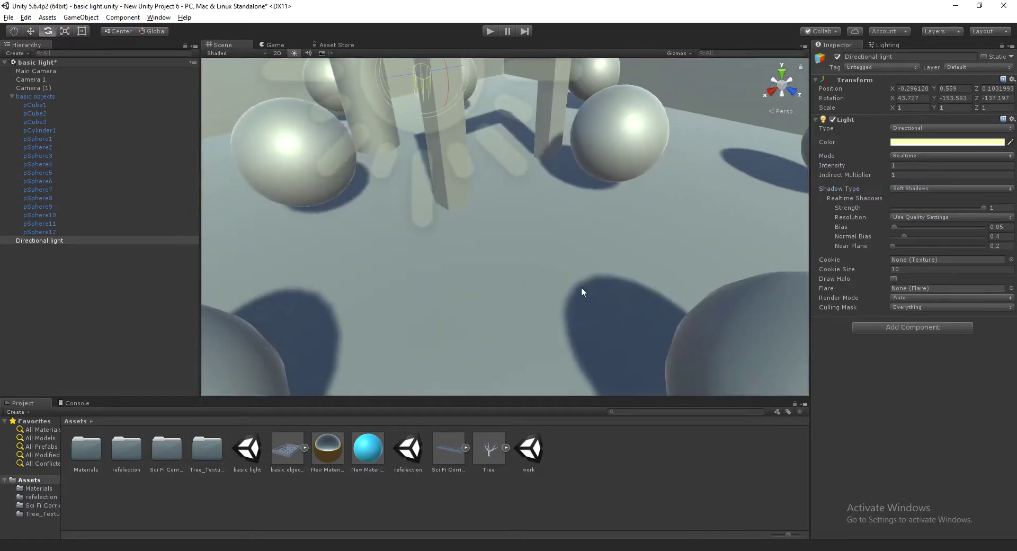
left_click(920, 188)
Try hard shadows on the directional light, then return it to soft shadows
left_click(921, 210)
left_click(925, 192)
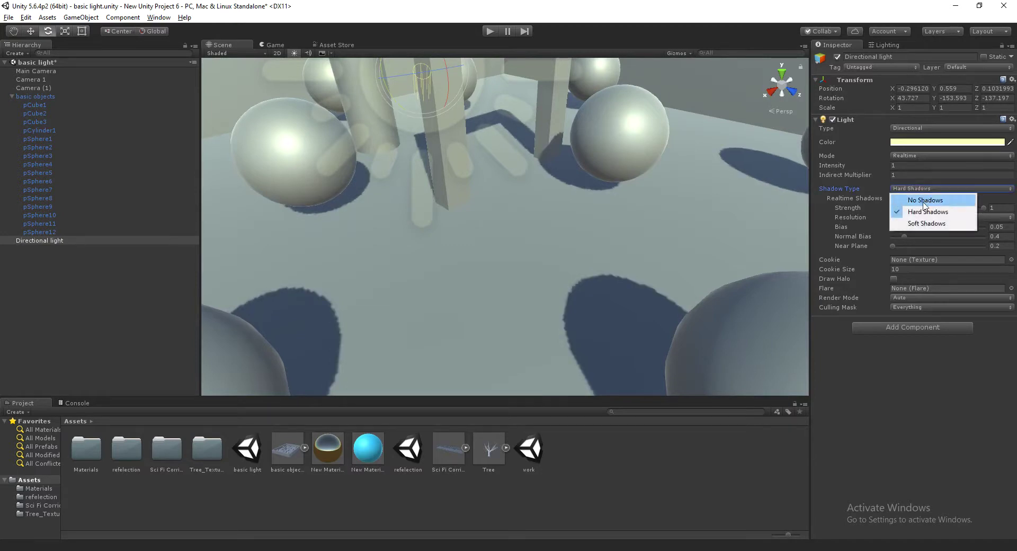
left_click(915, 226)
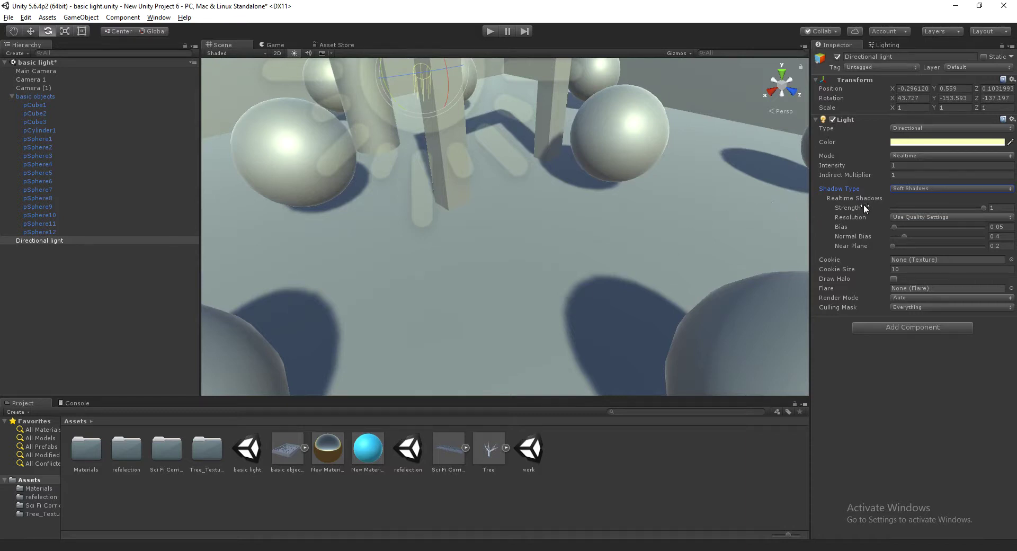
Test a shadow strength of 0.4, restore it to 1, and frame the light
mouse_move(982, 207)
left_mouse_down()
mouse_move(930, 217)
mouse_move(941, 224)
left_mouse_up()
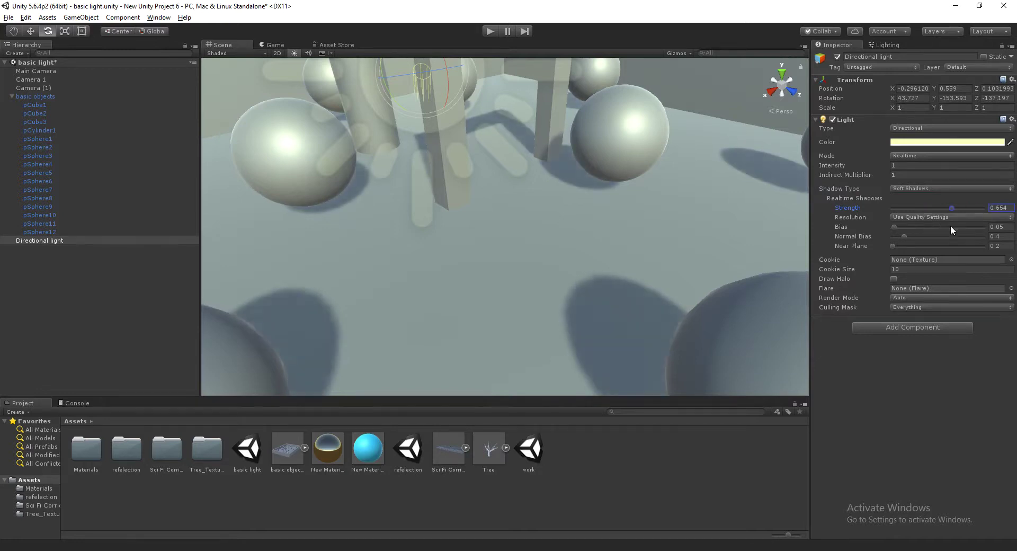
left_click_drag(951, 226, 983, 228)
key("f")
mouse_move(610, 201)
left_mouse_down("alt")
mouse_move(724, 195)
mouse_move(248, 210)
mouse_move(555, 233)
left_mouse_up("alt")
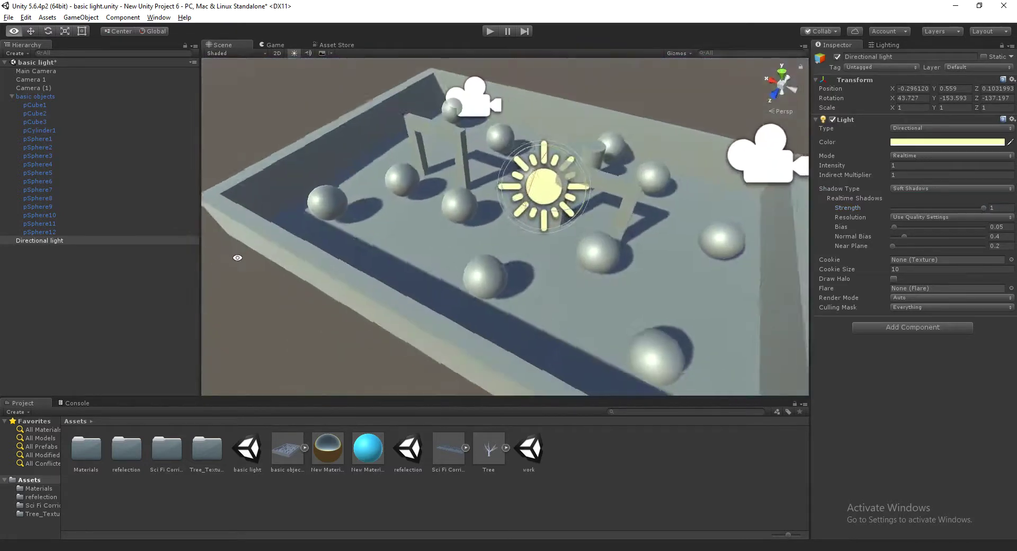
Move the directional light up on Y, high above the tray
key("w")
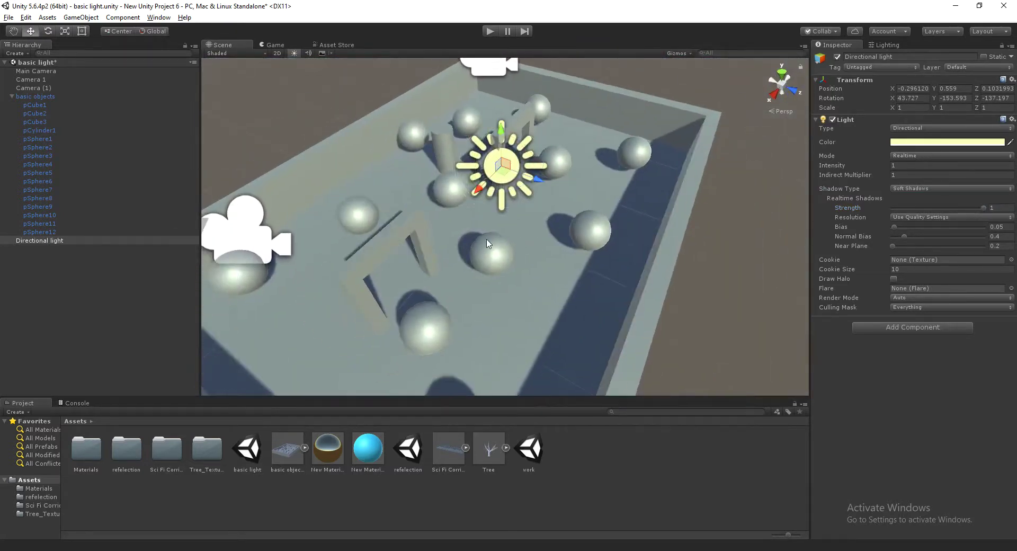
left_click_drag(556, 233, 541, 230, "alt")
mouse_move(481, 148)
left_mouse_down()
mouse_move(495, 120)
mouse_move(475, 322)
left_mouse_up()
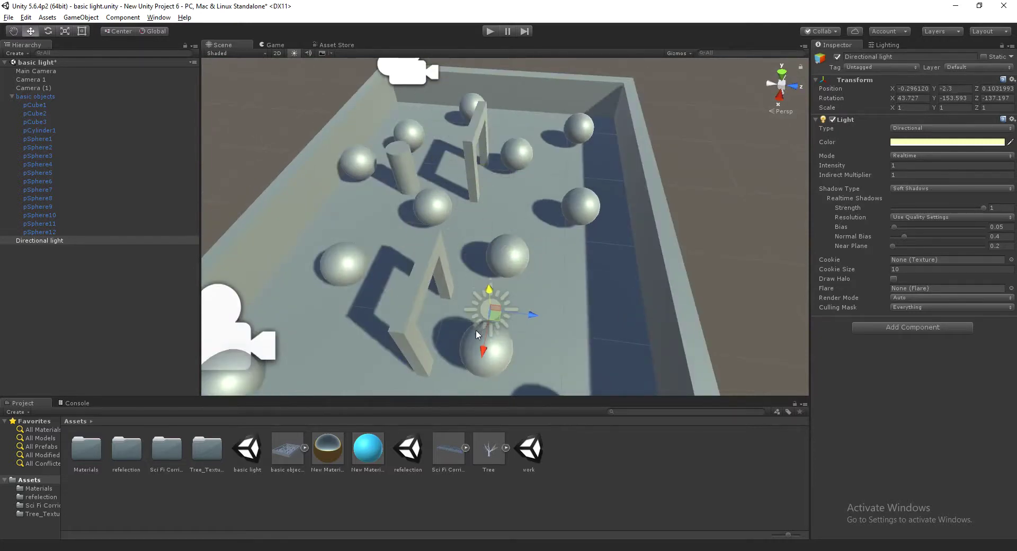
left_click_drag(483, 360, 505, 72)
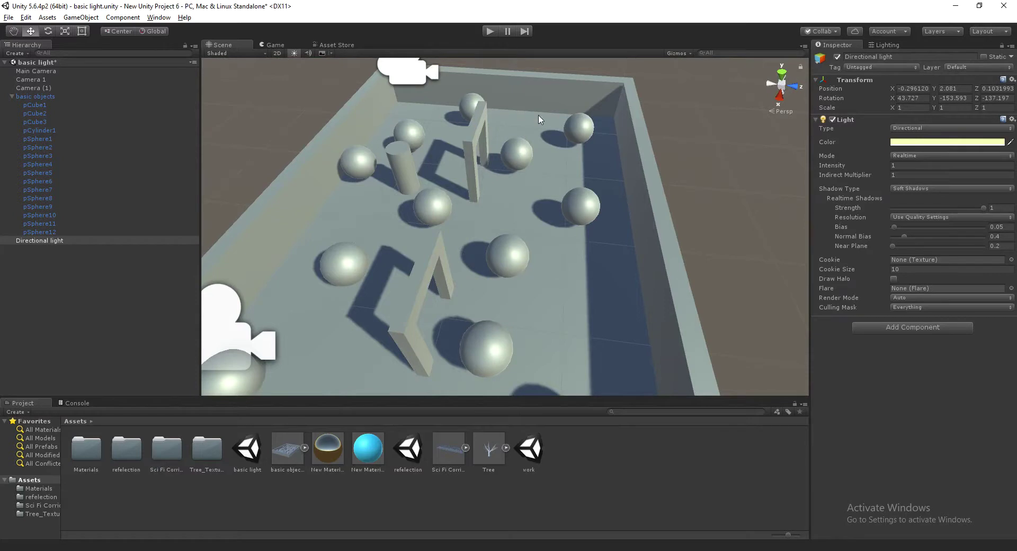
left_click_drag(526, 111, 477, 198, "alt")
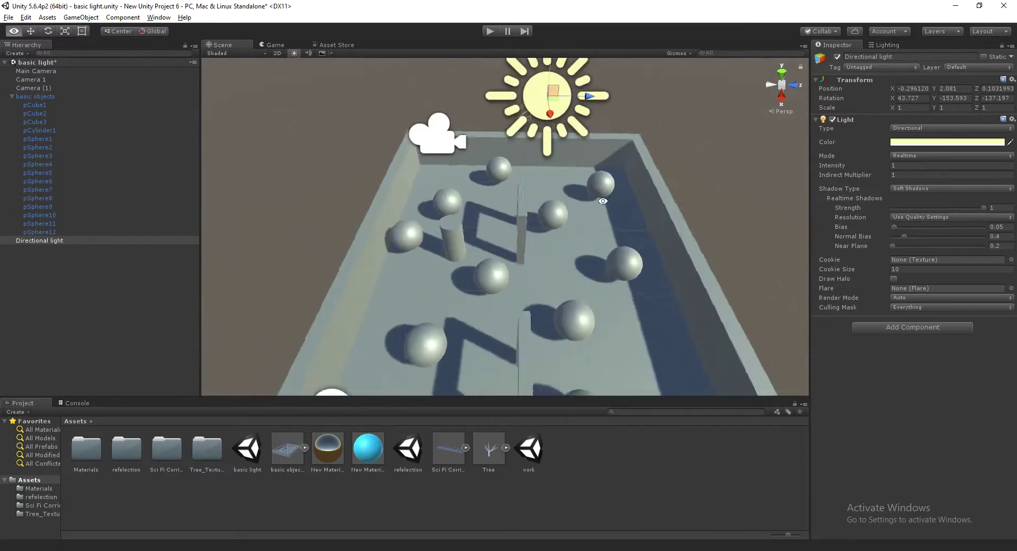
left_click_drag(482, 189, 157, 210, "alt")
Duplicate the directional light as Directional light (1) and tilt the copy to a new angle
right_click(71, 241)
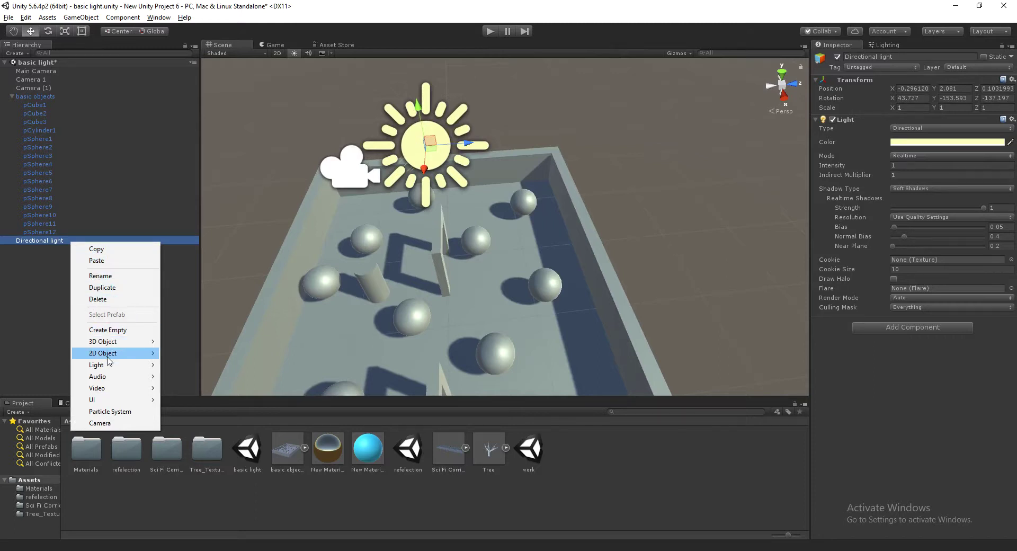
left_click(93, 287)
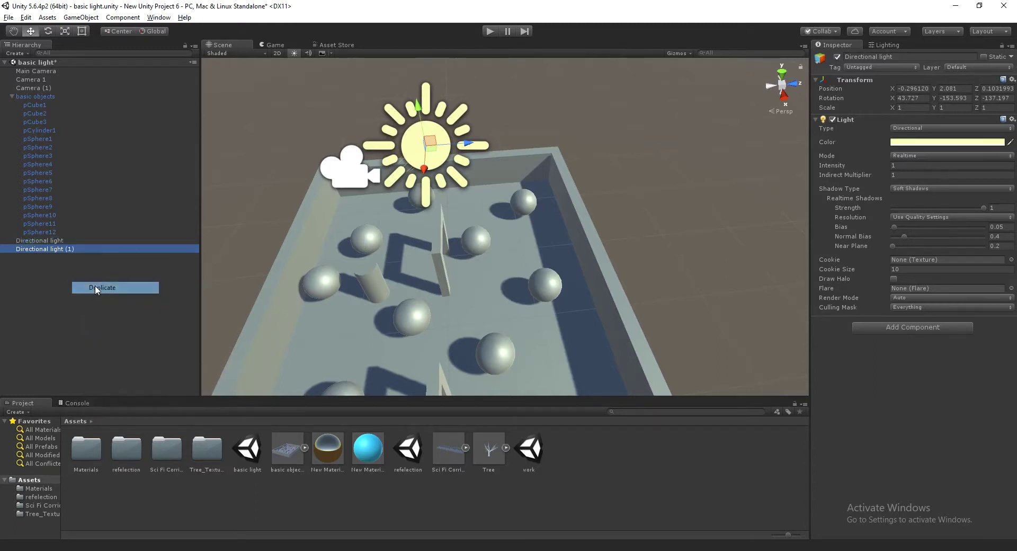
mouse_move(477, 223)
left_mouse_down("alt")
mouse_move(507, 226)
mouse_move(526, 131)
left_mouse_up("alt")
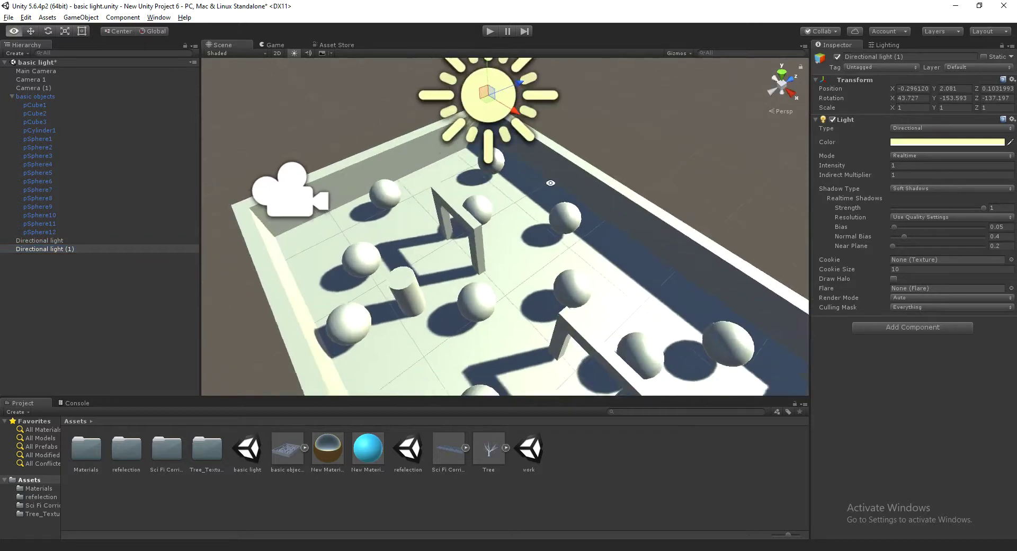
key("e")
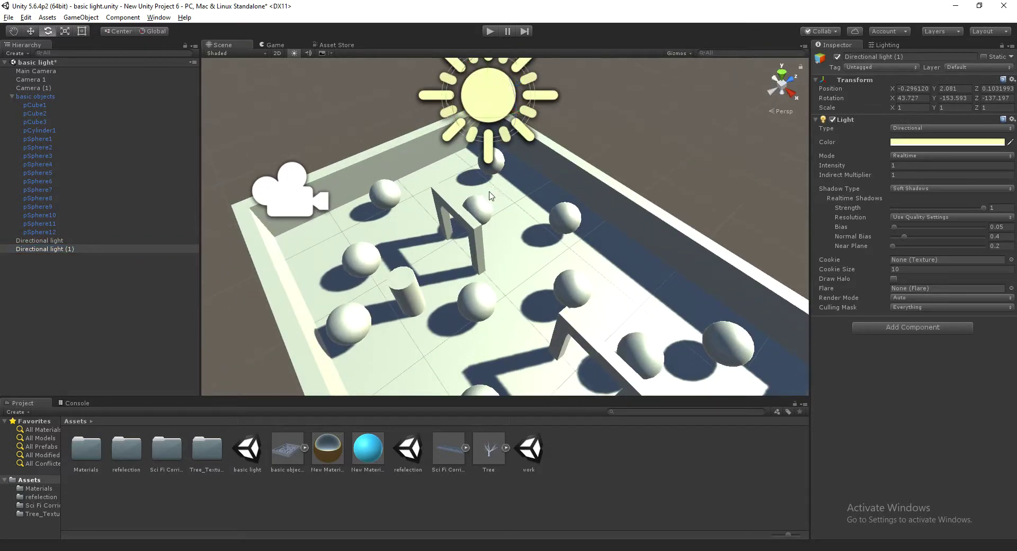
mouse_move(453, 90)
left_mouse_down()
mouse_move(445, 133)
mouse_move(358, 187)
mouse_move(416, 101)
mouse_move(351, 199)
mouse_move(670, 205)
left_mouse_up()
Give Directional light (1) intensity 0.8 and a pale sky-blue C1EBFF colour
left_click(909, 165)
type(".8")
left_click(926, 142)
left_click_drag(106, 114, 105, 86)
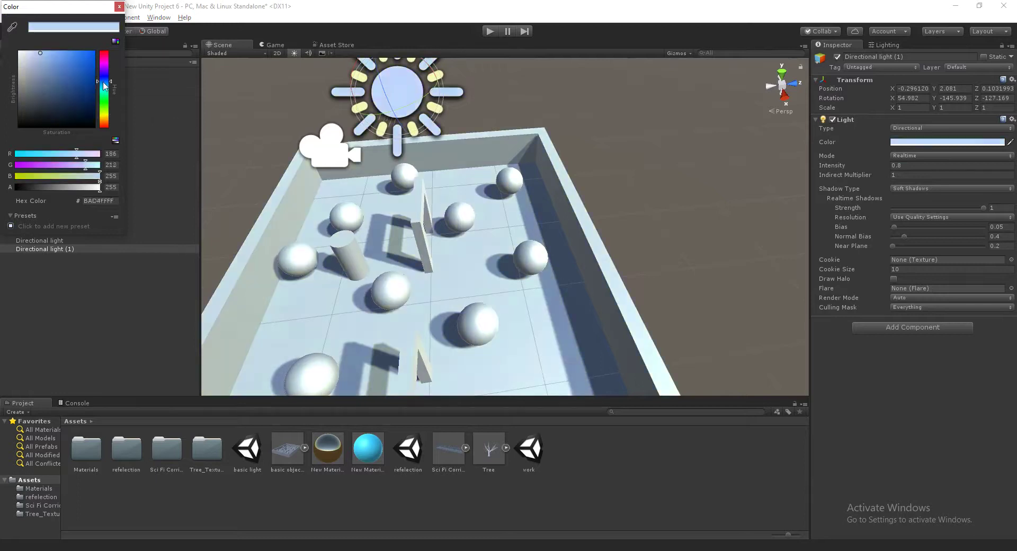
mouse_move(50, 59)
left_mouse_down()
mouse_move(29, 58)
mouse_move(38, 54)
left_mouse_up()
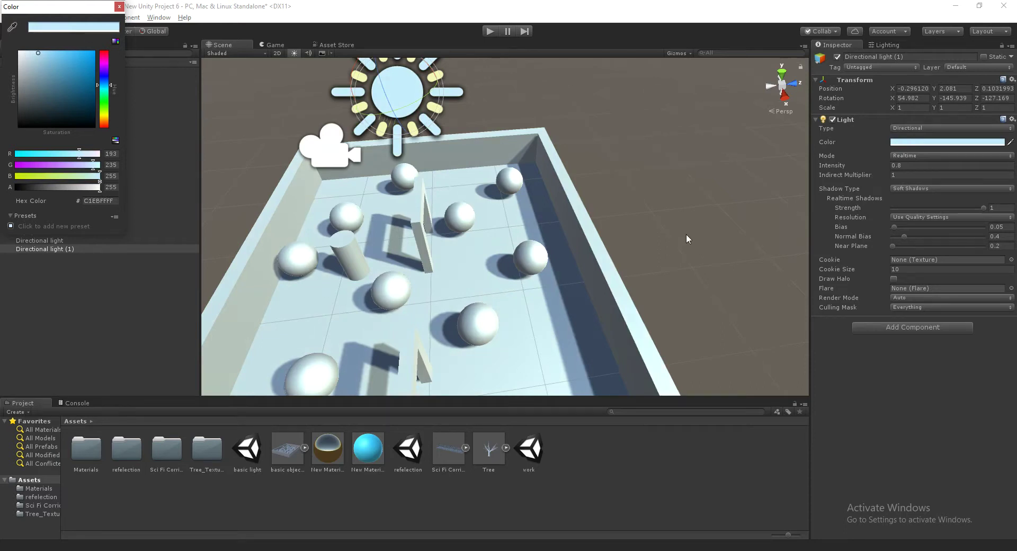
left_click(638, 214)
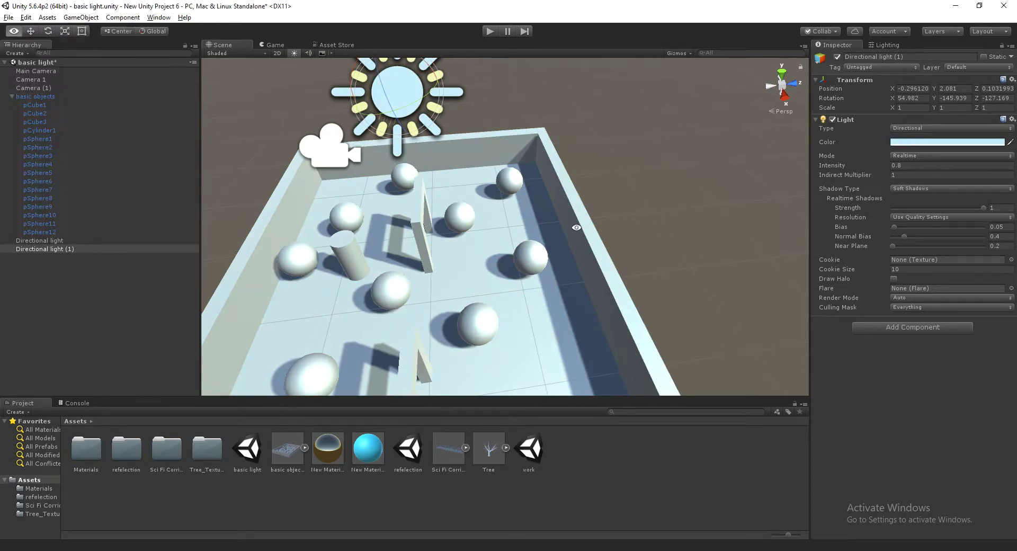
Select both directional lights and switch off their Light components together
scroll(543, 182, "down", 3)
left_click_drag(543, 182, 576, 163, "alt")
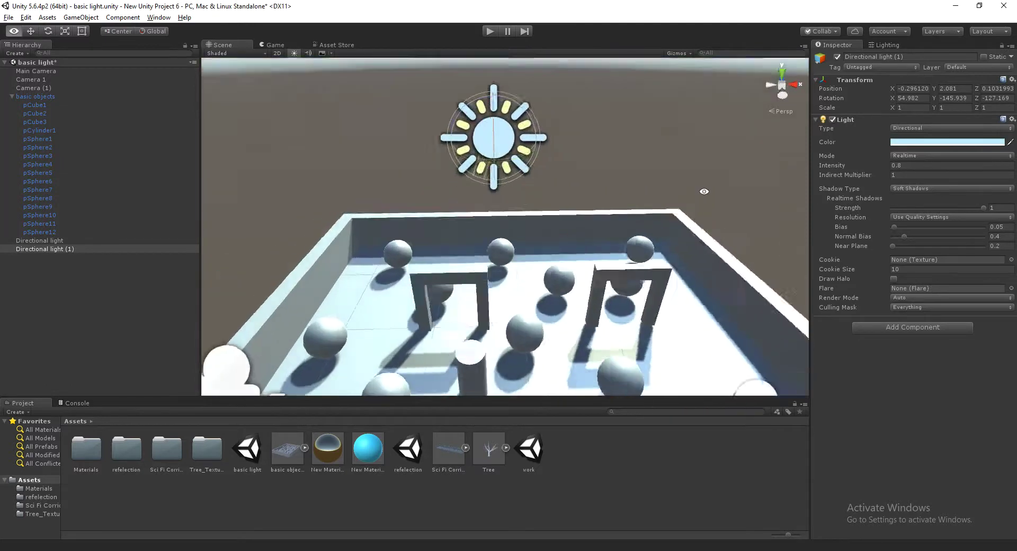
left_click(68, 241)
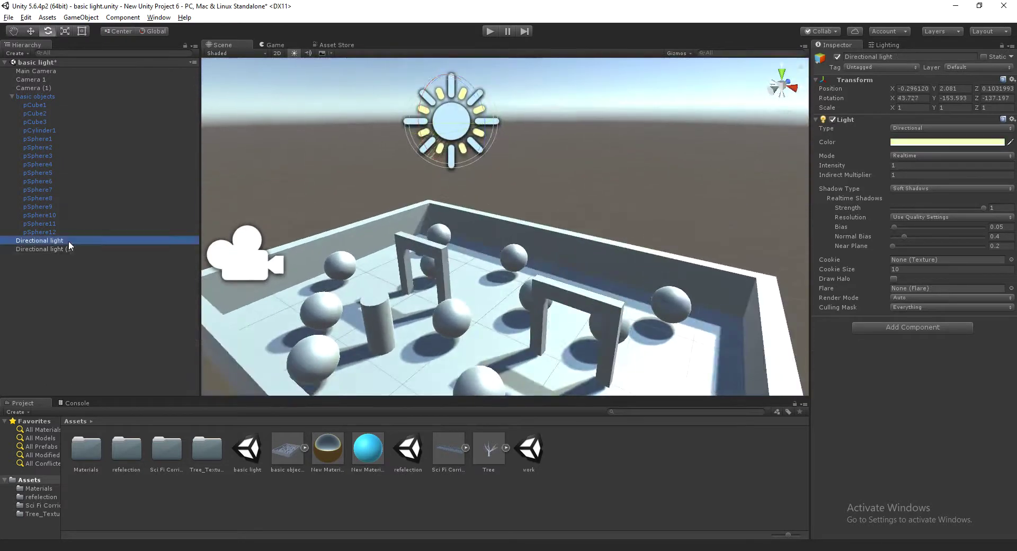
left_click(69, 250, "ctrl")
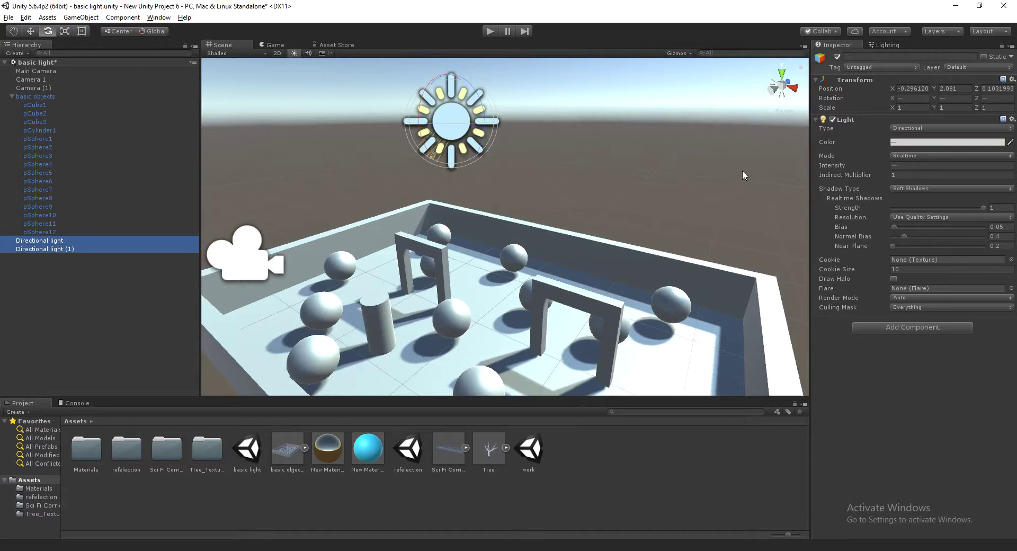
left_click(832, 120)
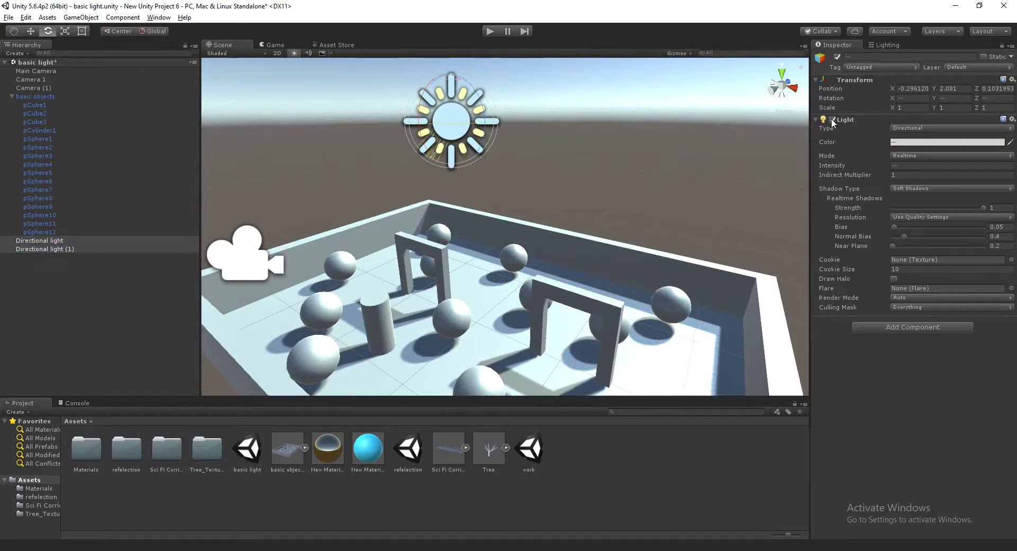
left_click(831, 119)
left_click(612, 196)
mouse_move(615, 197)
left_mouse_down("alt")
mouse_move(556, 241)
mouse_move(525, 249)
left_mouse_up("alt")
Switch the copied and then the original directional light back on individually to compare them
left_click(52, 241)
left_click(58, 258)
left_click(93, 249)
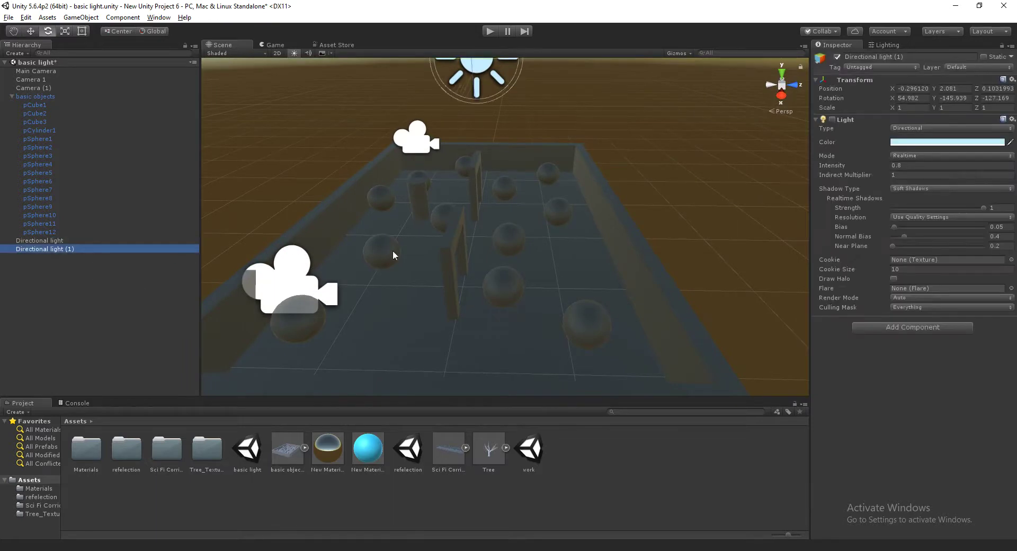
left_click(832, 120)
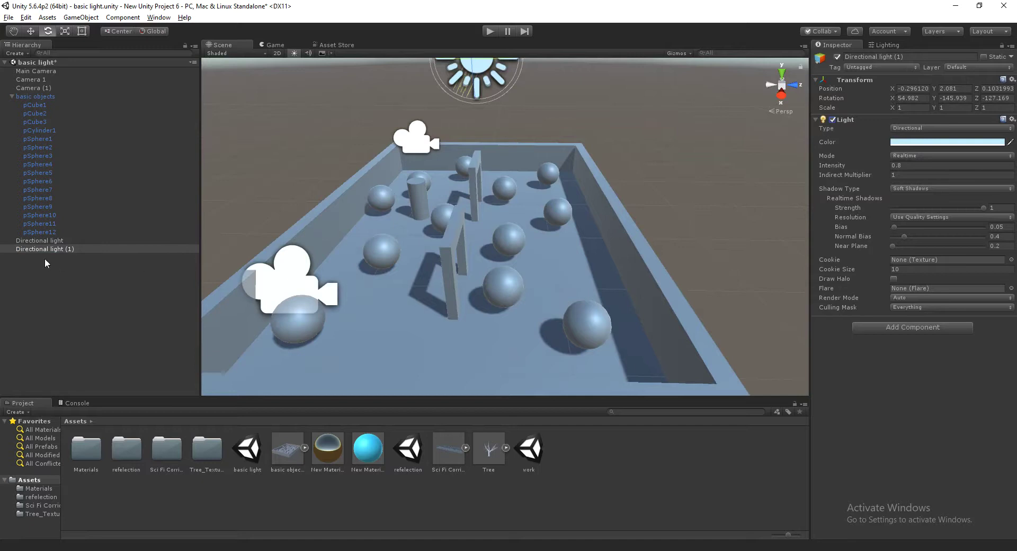
left_click(51, 241)
left_click(831, 120)
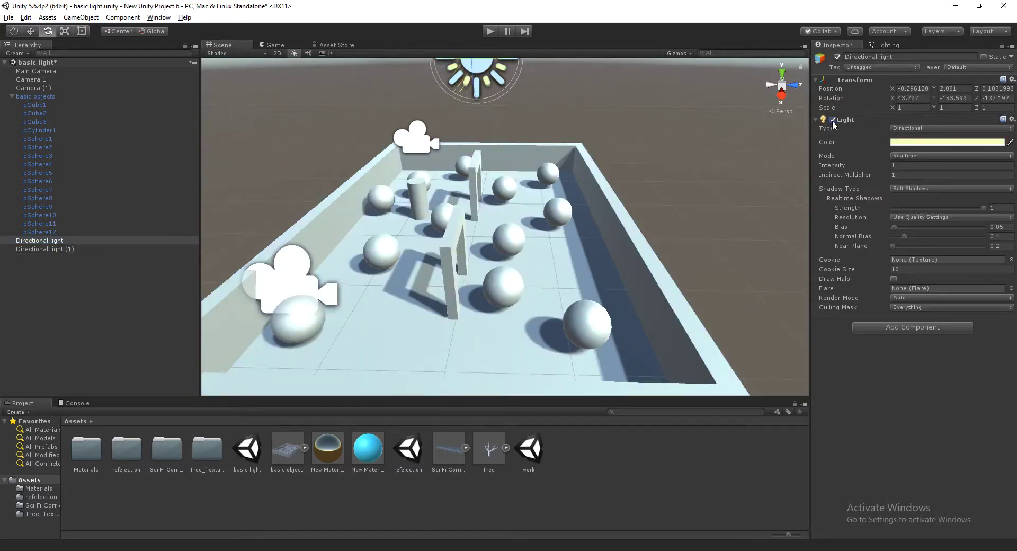
Turn both directional lights off again, leaving the tray dark
left_click(832, 119)
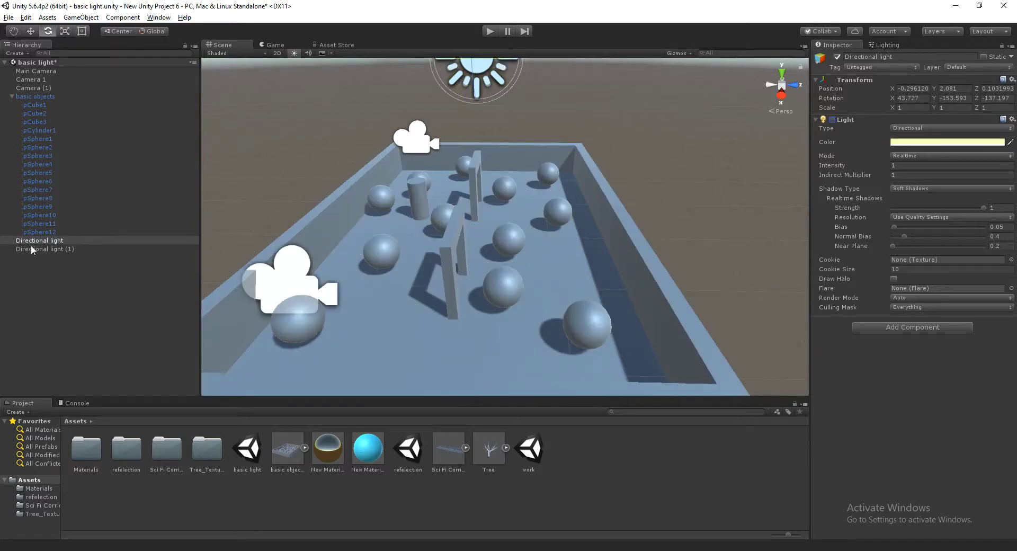
left_click(32, 249)
left_click(832, 120)
mouse_move(670, 181)
left_mouse_down("alt")
mouse_move(489, 226)
mouse_move(552, 186)
left_mouse_up("alt")
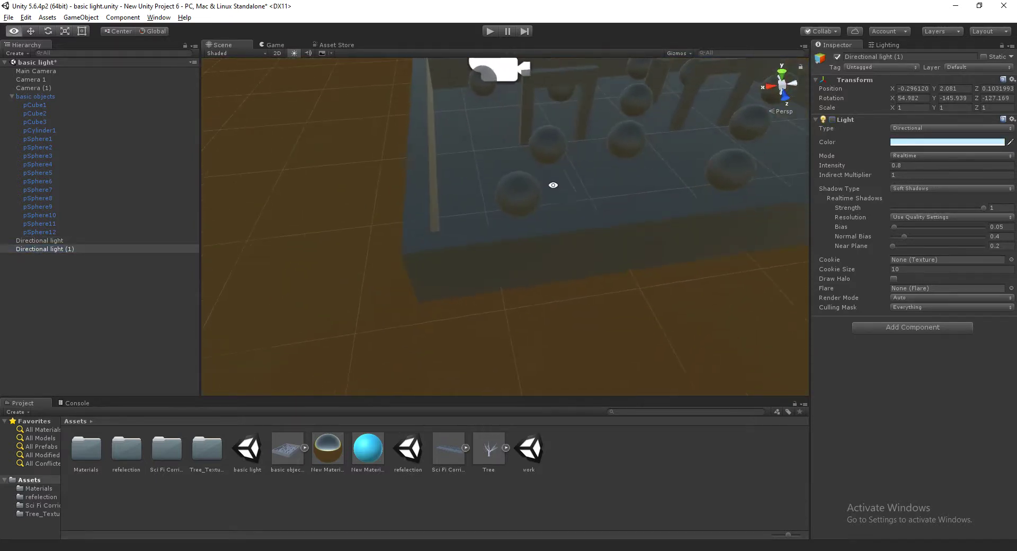
left_click(99, 272)
right_click(105, 285)
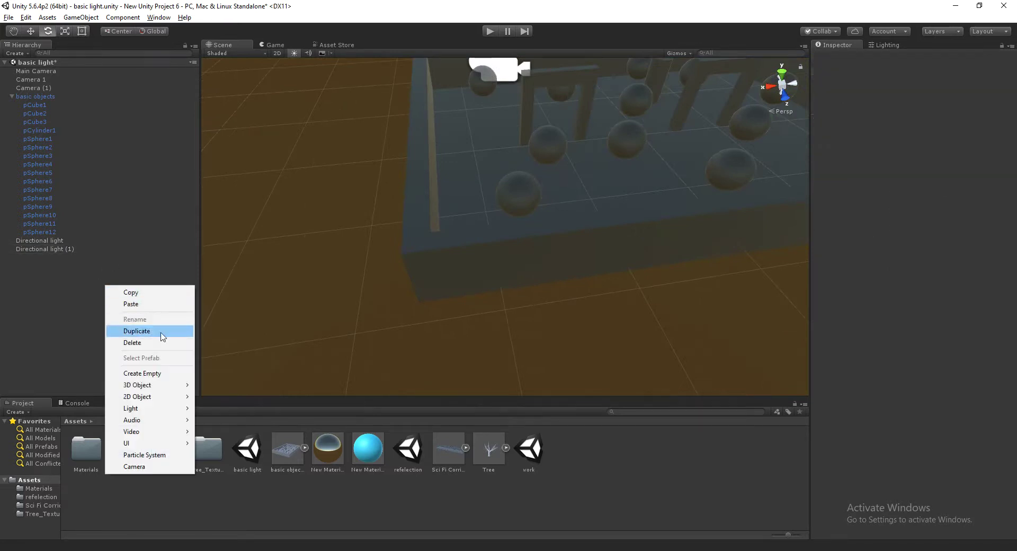
Show the Hierarchy's Light submenu of creatable light types, then select the basic objects group
mouse_move(157, 412)
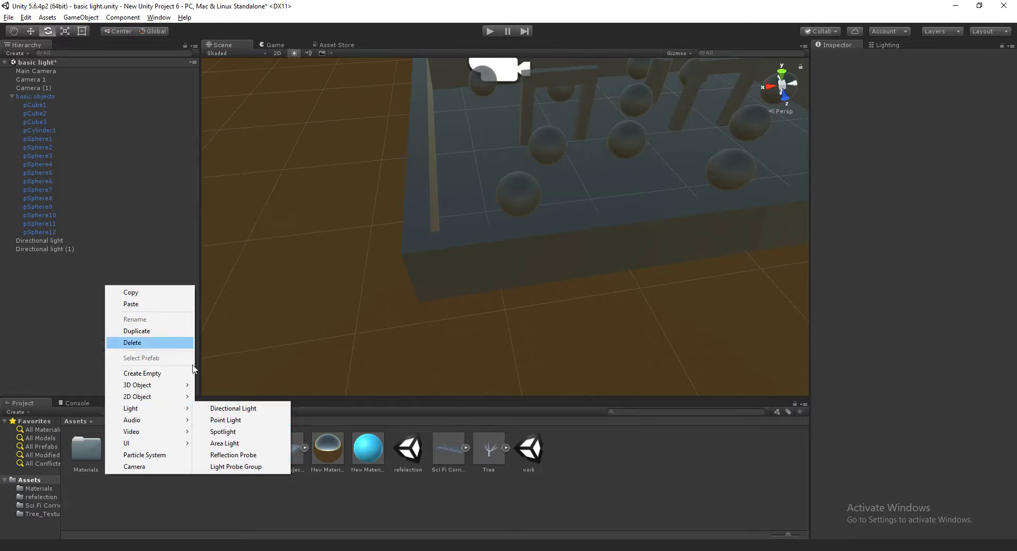
left_click(37, 96)
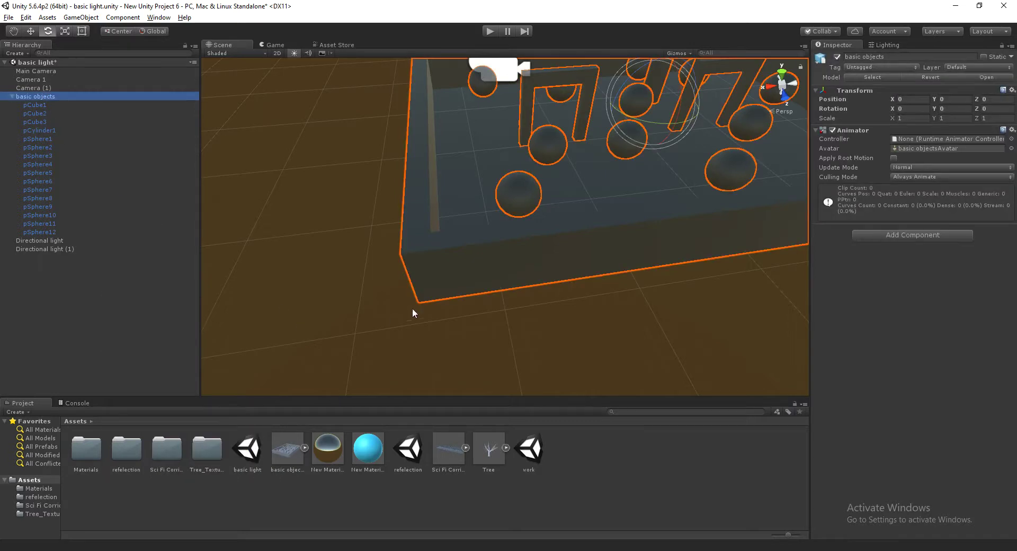
Close the light menu without adding anything and select the sphere pSphere4 in the Scene view
left_click_drag(413, 309, 400, 277, "alt")
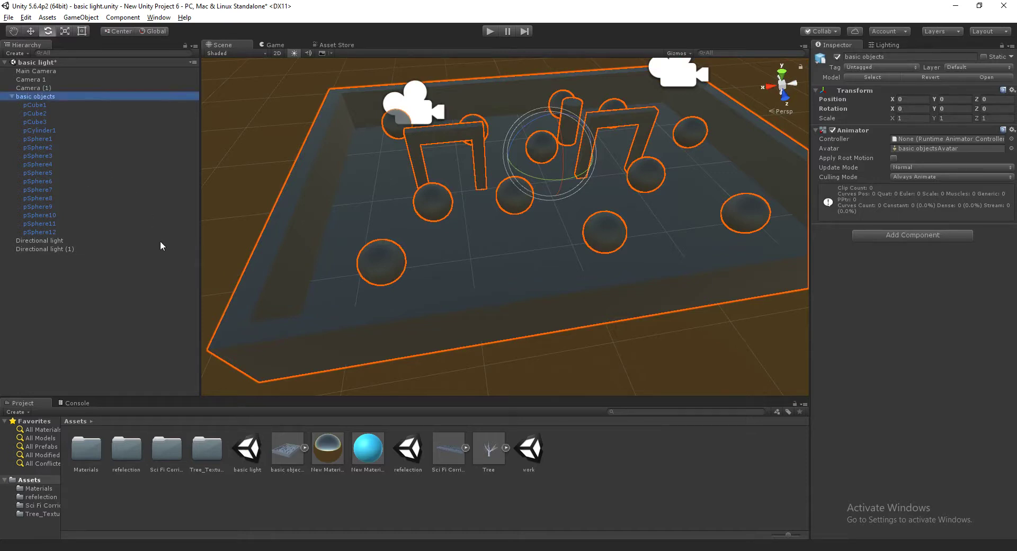
left_click(386, 273)
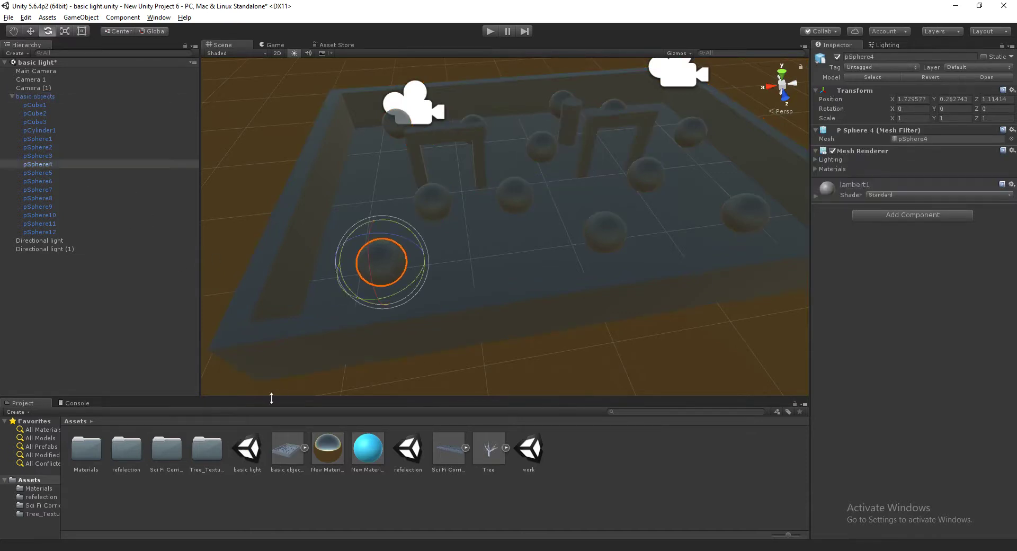
right_click(105, 302)
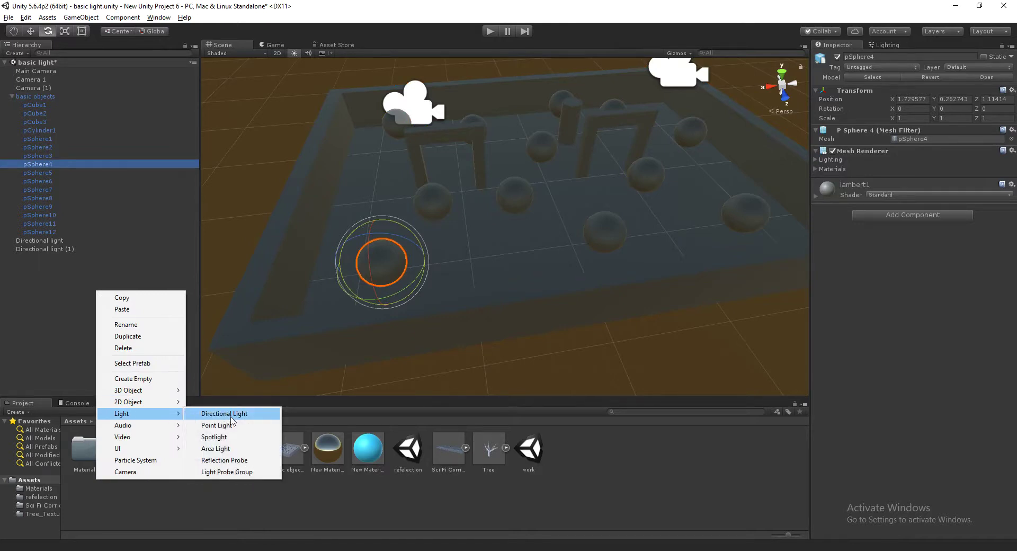
Replace a point light made under pSphere4 with a top-level Point Light near 0.603, -0.020, 0.624
left_click(235, 425)
mouse_move(279, 332)
left_mouse_down("alt")
mouse_move(580, 304)
mouse_move(426, 246)
mouse_move(246, 350)
left_mouse_up("alt")
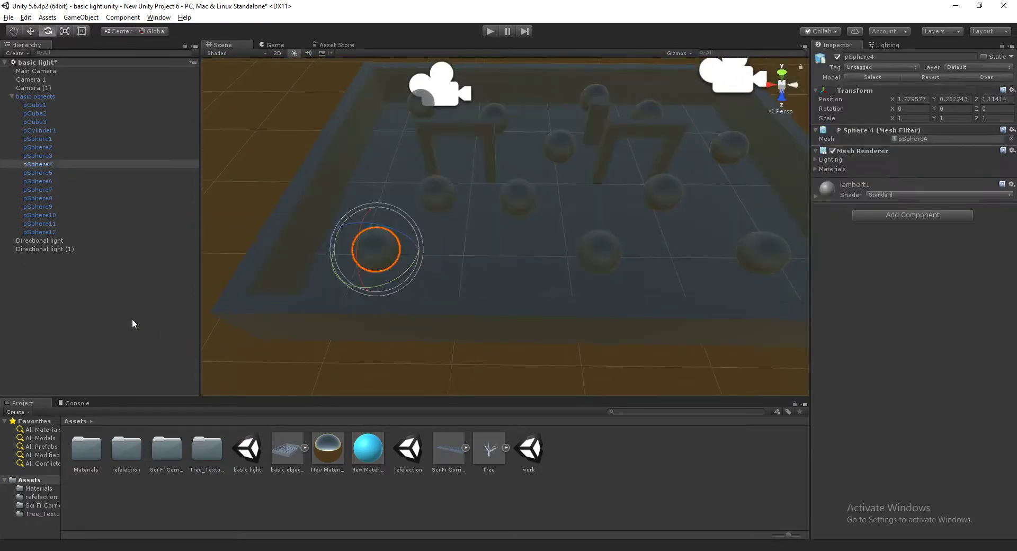
key("Delete")
right_click(56, 278)
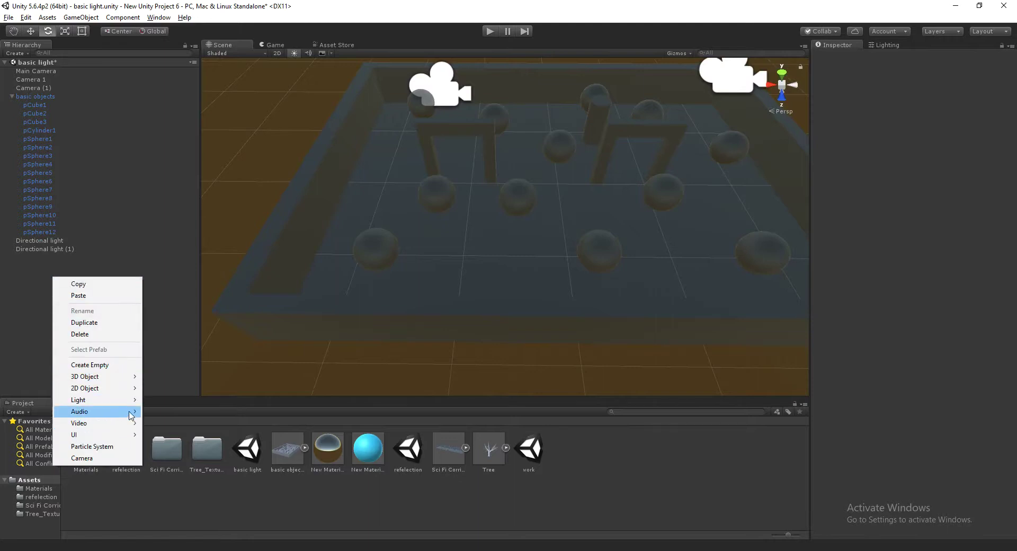
mouse_move(127, 403)
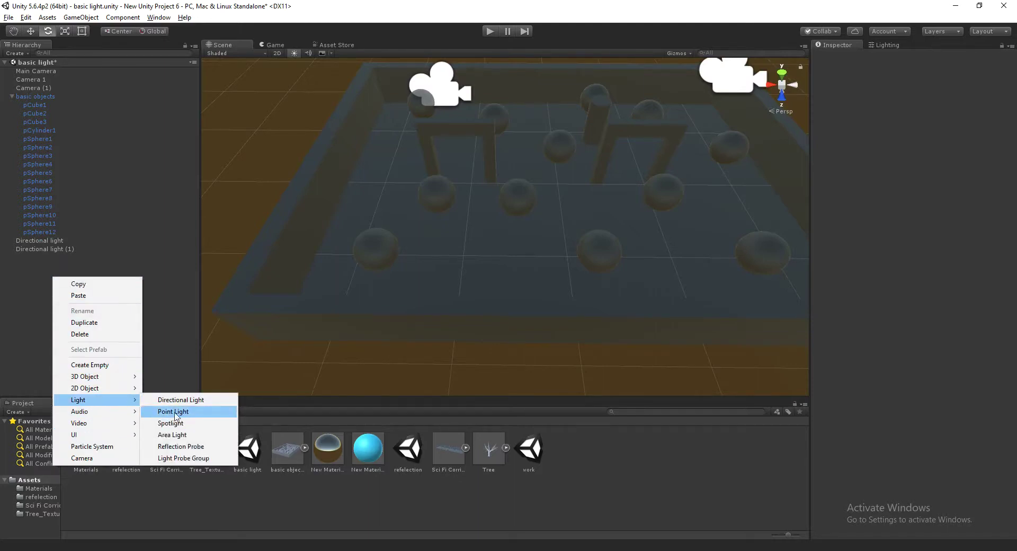
left_click(175, 412)
mouse_move(438, 273)
left_mouse_down("alt")
mouse_move(478, 241)
mouse_move(497, 262)
left_mouse_up("alt")
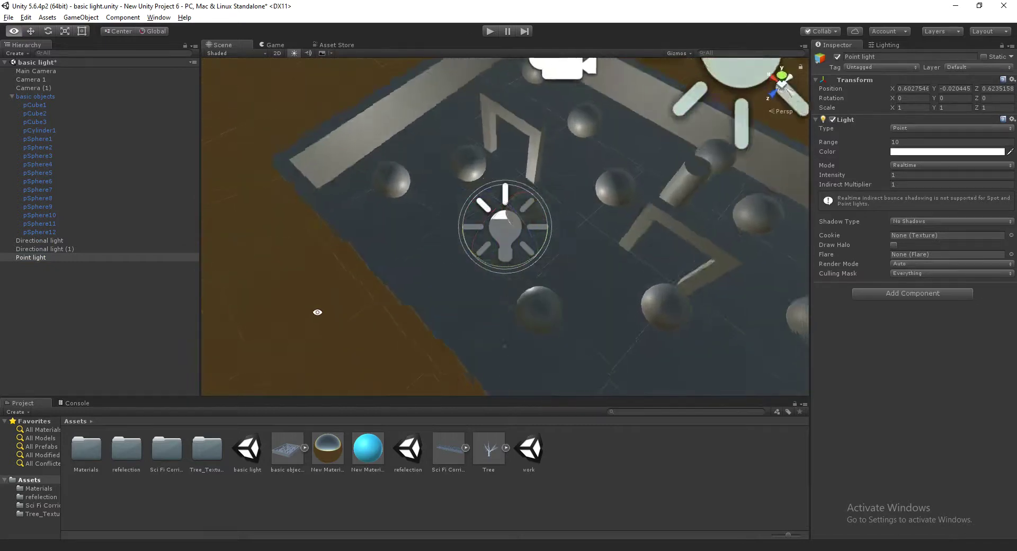
Move the point light along X, raise it above the tray floor, and shrink it
key("w")
mouse_move(465, 243)
left_mouse_down()
mouse_move(363, 269)
mouse_move(543, 310)
mouse_move(518, 257)
left_mouse_up()
left_click_drag(427, 239, 424, 177)
key("f")
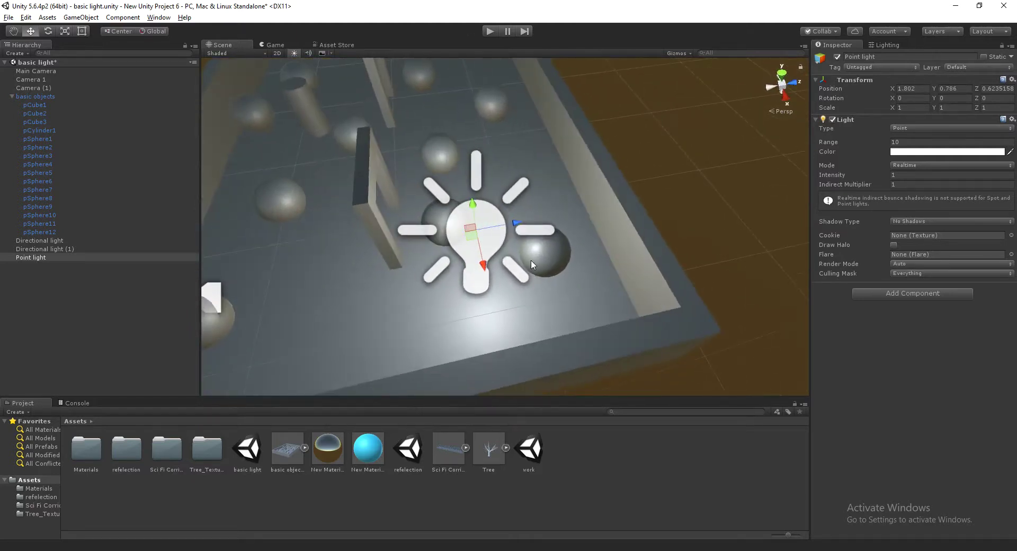
key("r")
mouse_move(476, 230)
left_mouse_down()
mouse_move(448, 244)
mouse_move(561, 234)
mouse_move(412, 209)
mouse_move(440, 222)
left_mouse_up()
Shrink the point light further to about 0.04 and cut its range from 10 to below 1
key("w")
mouse_move(848, 142)
left_mouse_down()
mouse_move(676, 173)
mouse_move(635, 203)
left_mouse_up()
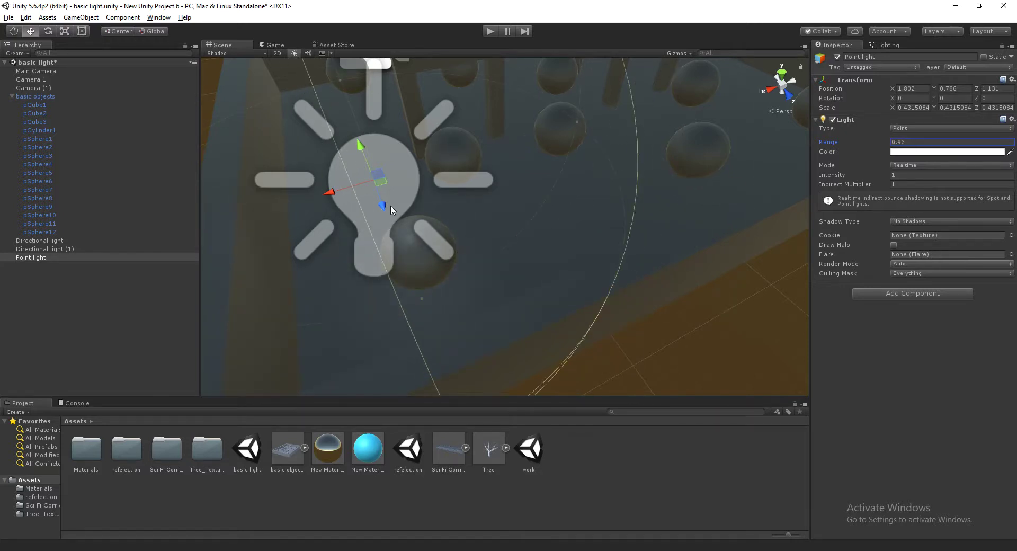
key("f")
key("r")
left_click_drag(499, 223, 454, 237)
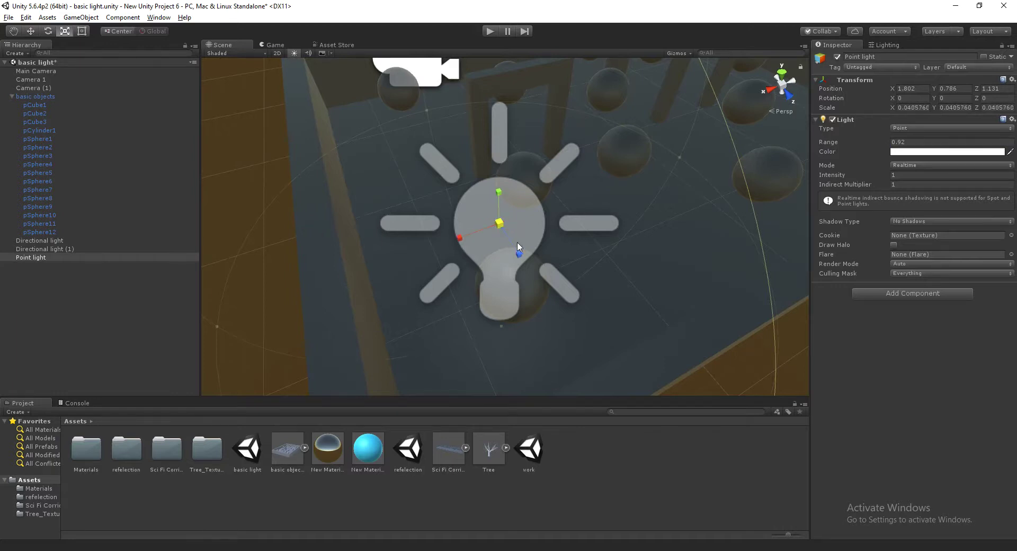
scroll(538, 258, "down", 5)
left_click_drag(538, 259, 867, 186, "alt")
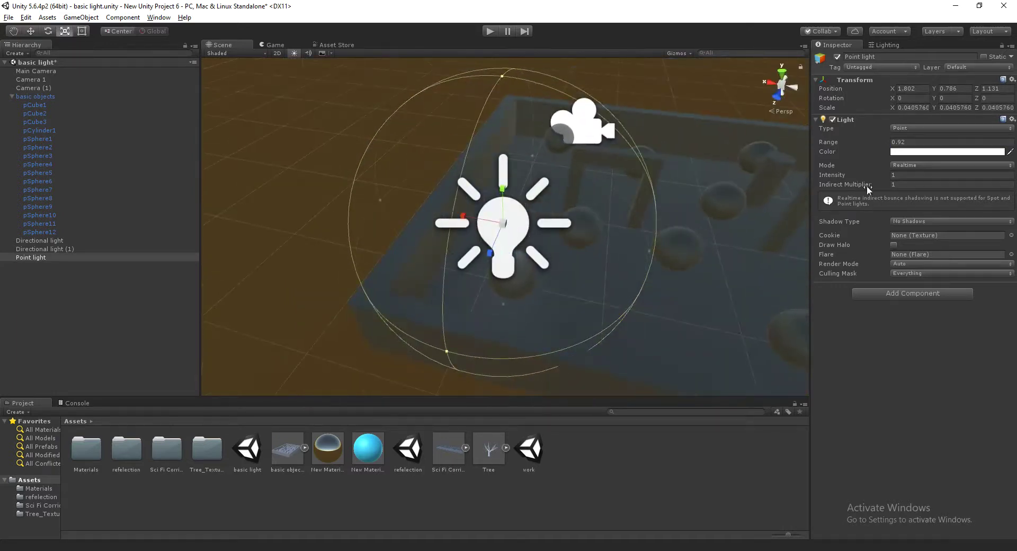
left_click_drag(860, 142, 825, 148)
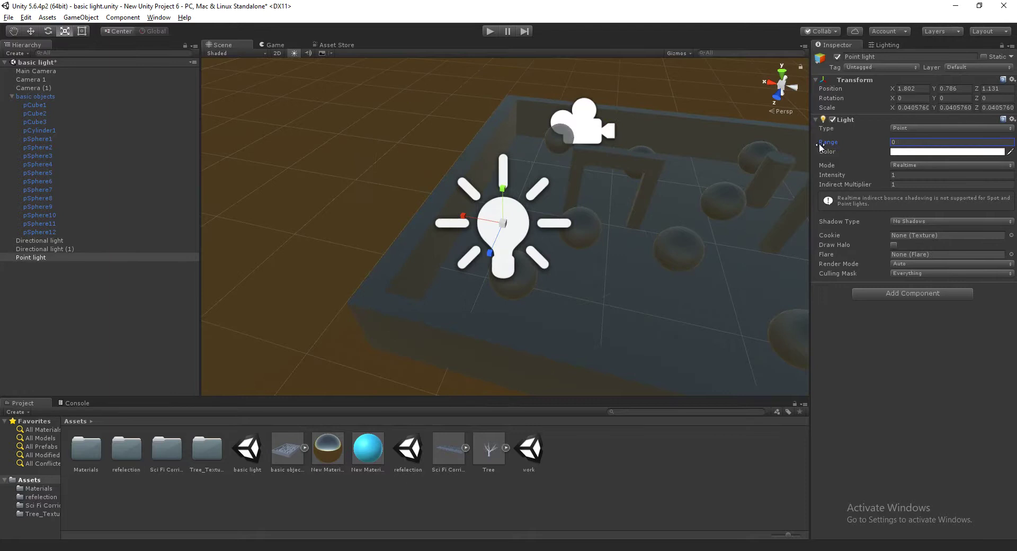
Make the point light pink (FB7C7C) with Soft Shadows
left_click_drag(739, 234, 786, 182, "alt")
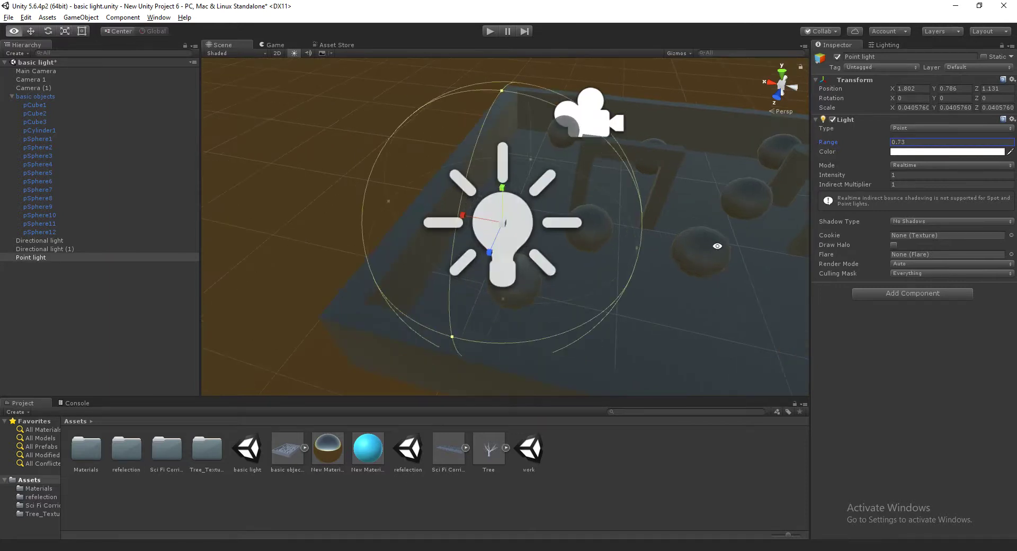
left_click(927, 153)
left_click_drag(91, 62, 76, 56)
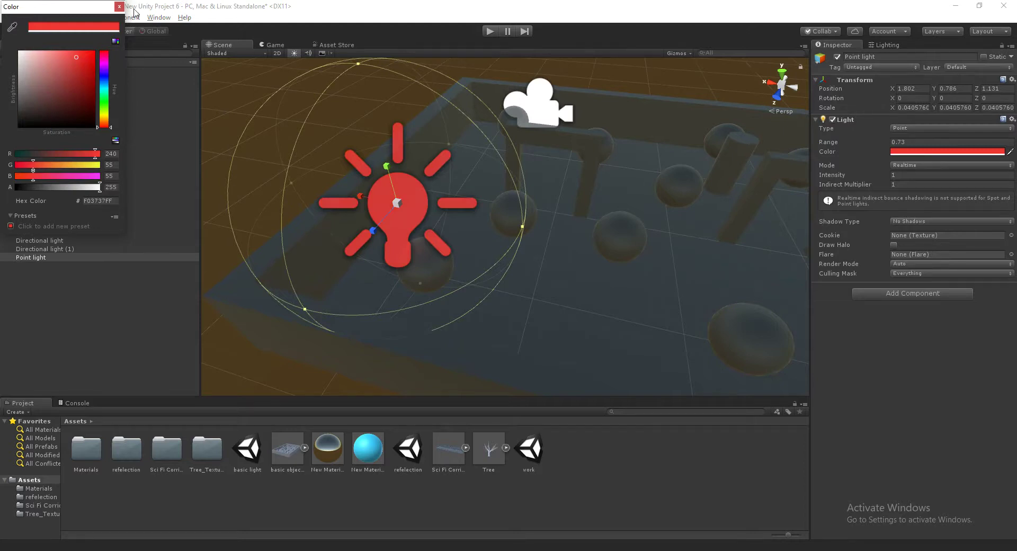
left_click_drag(44, 67, 57, 54)
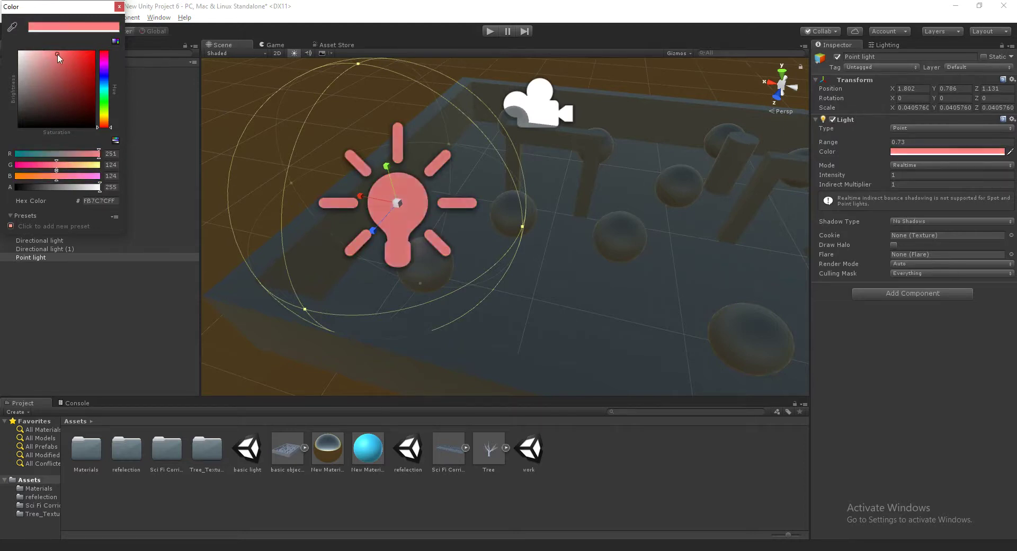
left_click(953, 222)
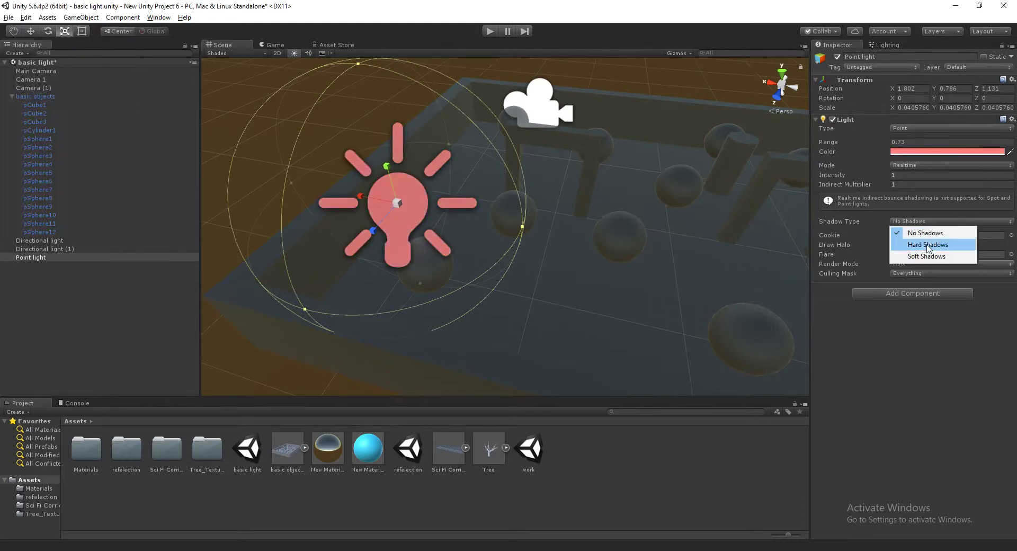
left_click(926, 245)
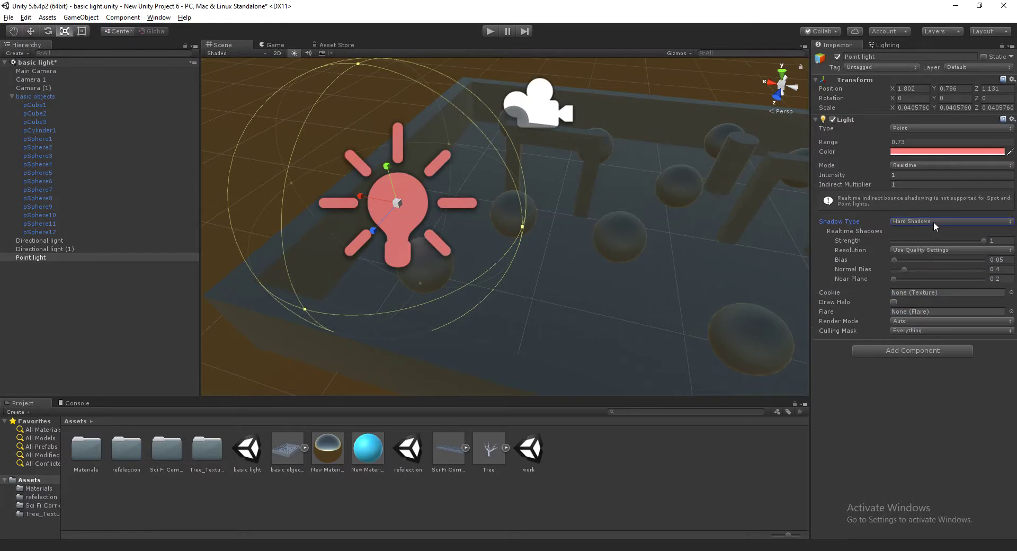
left_click(935, 223)
left_click(923, 259)
Set the point light's range to 1.42 and lower it to 1.802, 0.589, 1.213
left_click_drag(855, 147, 853, 152)
left_click_drag(403, 264, 424, 275, "alt")
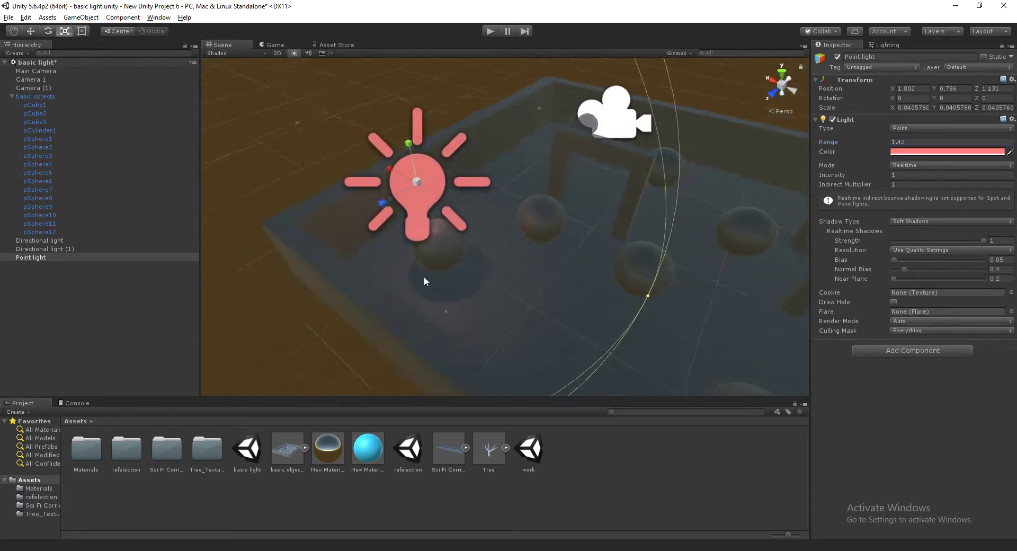
key("w")
mouse_move(412, 157)
left_mouse_down()
mouse_move(440, 247)
mouse_move(445, 208)
mouse_move(479, 277)
mouse_move(526, 233)
left_mouse_up()
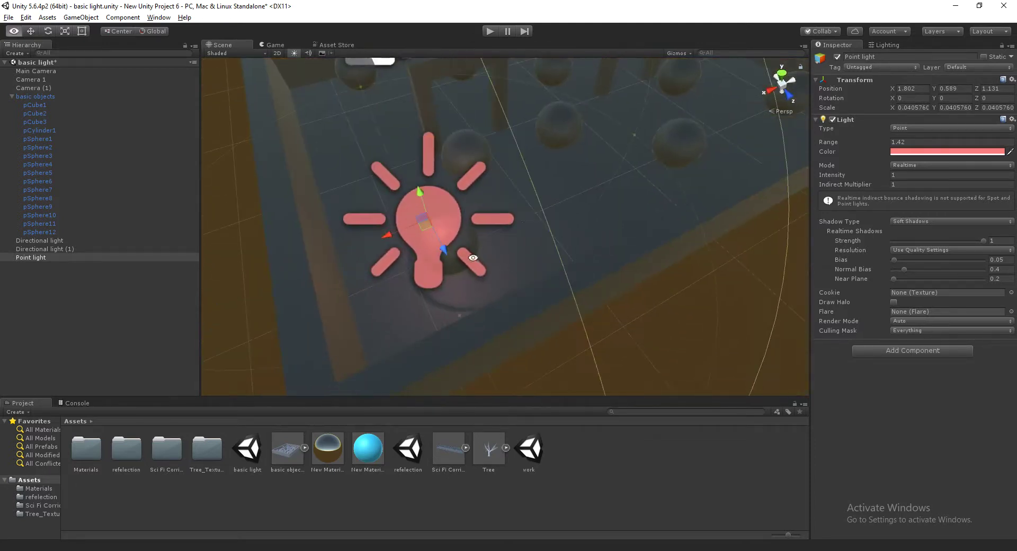
left_click_drag(525, 221, 539, 226)
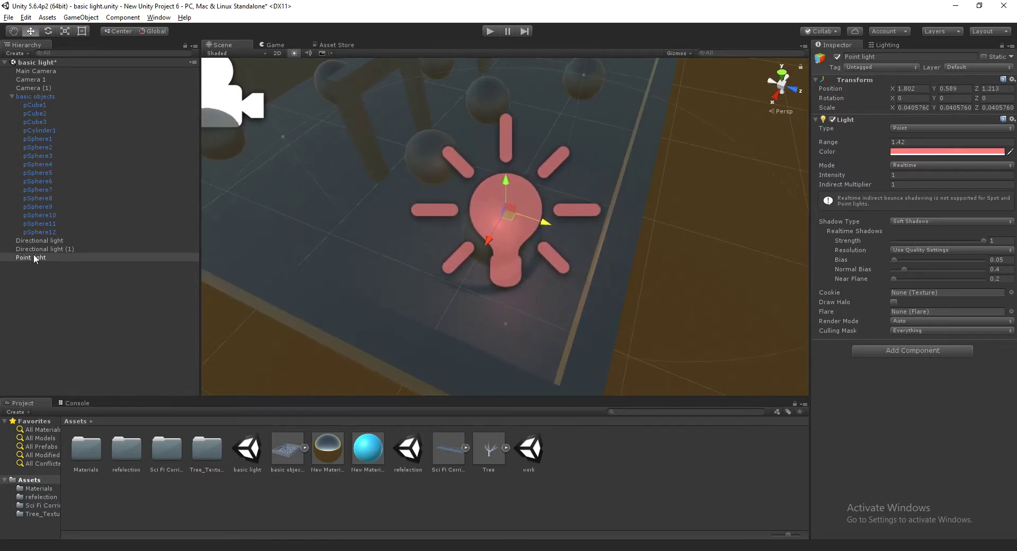
left_click(477, 240)
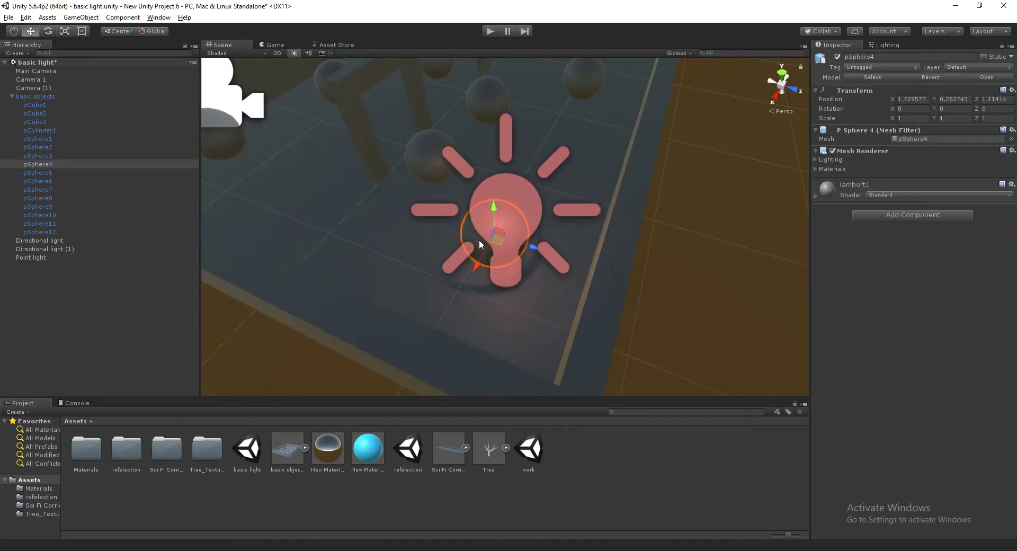
Make Point light a child of pSphere4 in the Hierarchy
left_click_drag(44, 258, 55, 168)
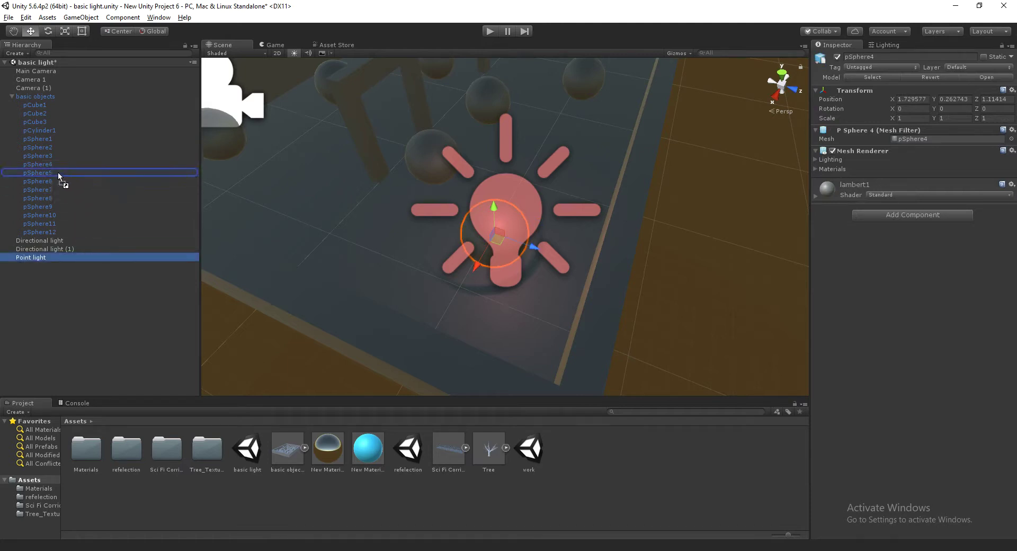
left_click_drag(391, 230, 499, 160, "alt")
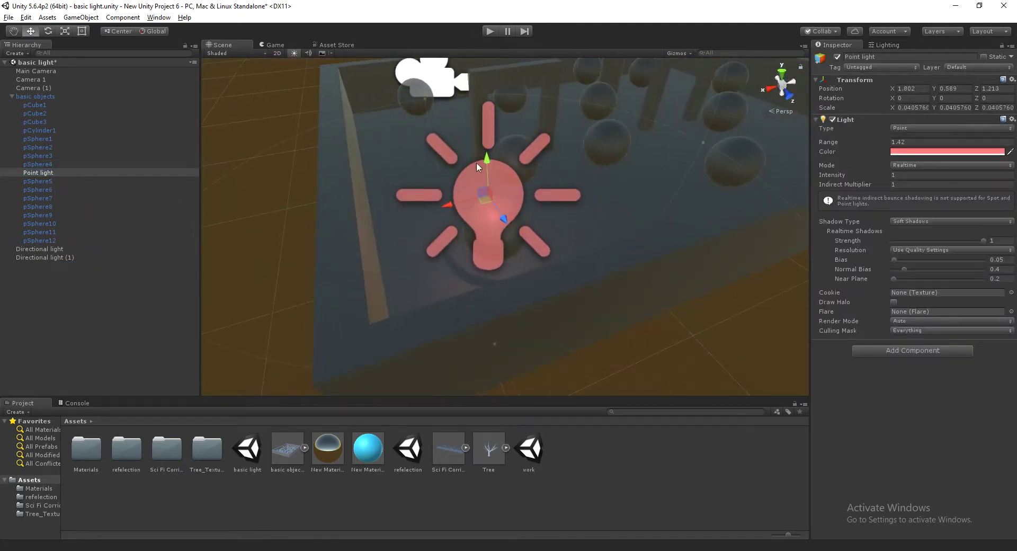
left_click(49, 172)
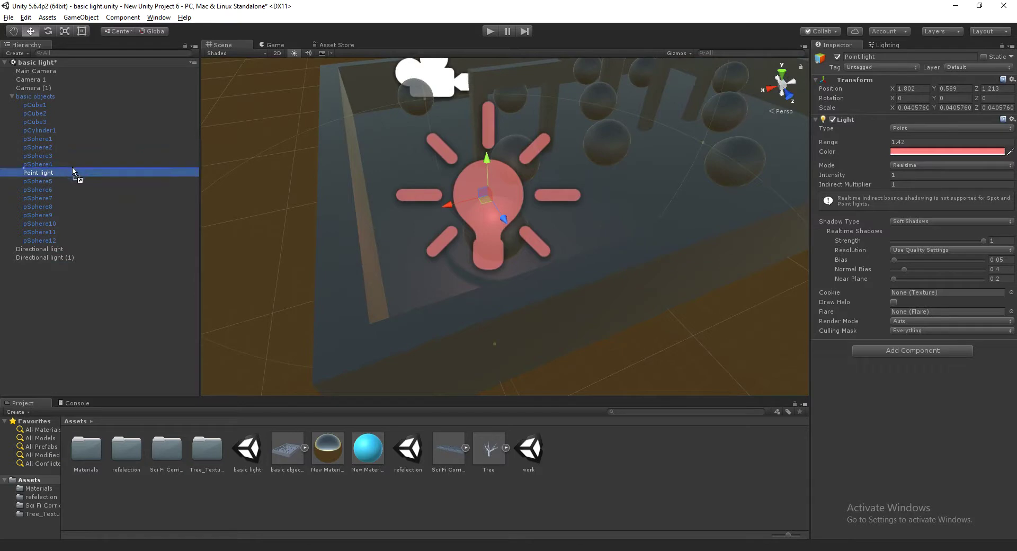
left_click_drag(48, 173, 61, 163)
Cut the point light's range to 0.36 and shift it sideways
left_click(739, 338)
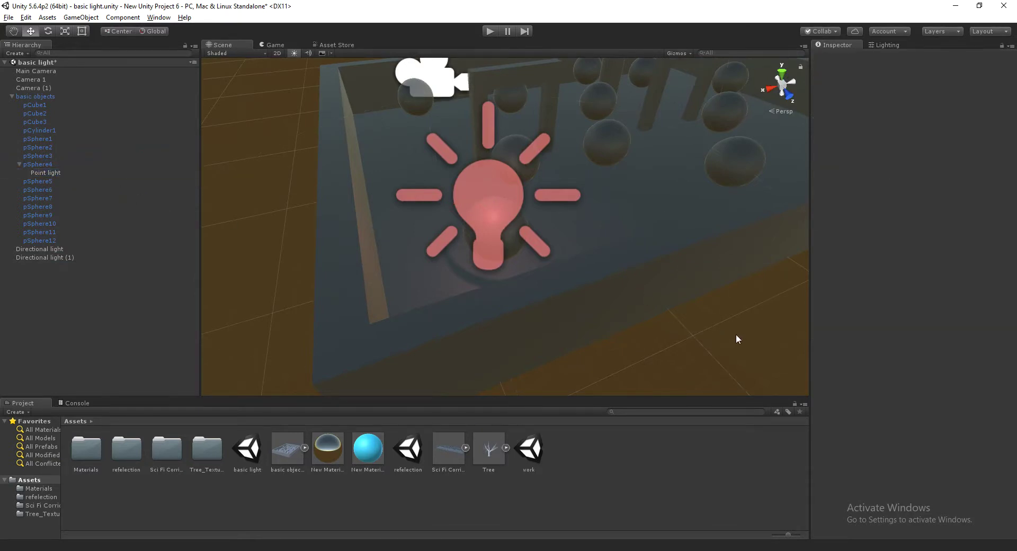
left_click(468, 208)
key("f")
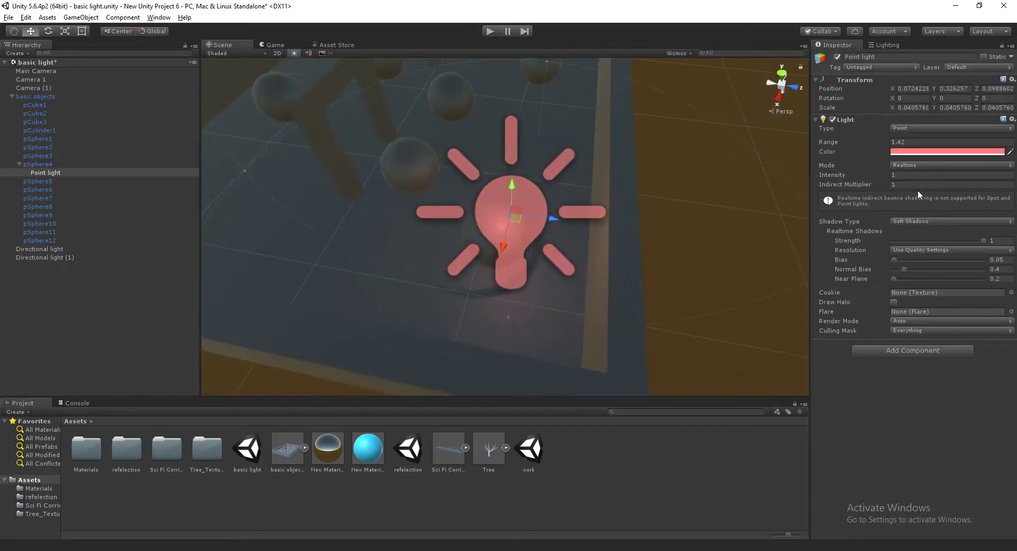
mouse_move(846, 148)
left_mouse_down()
mouse_move(826, 159)
mouse_move(587, 170)
left_mouse_up()
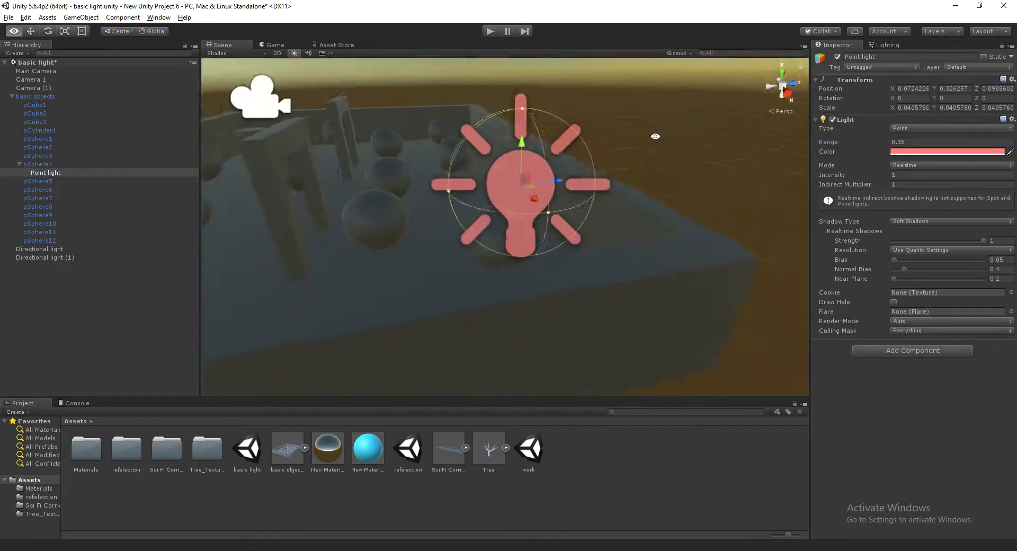
left_click_drag(551, 195, 537, 195)
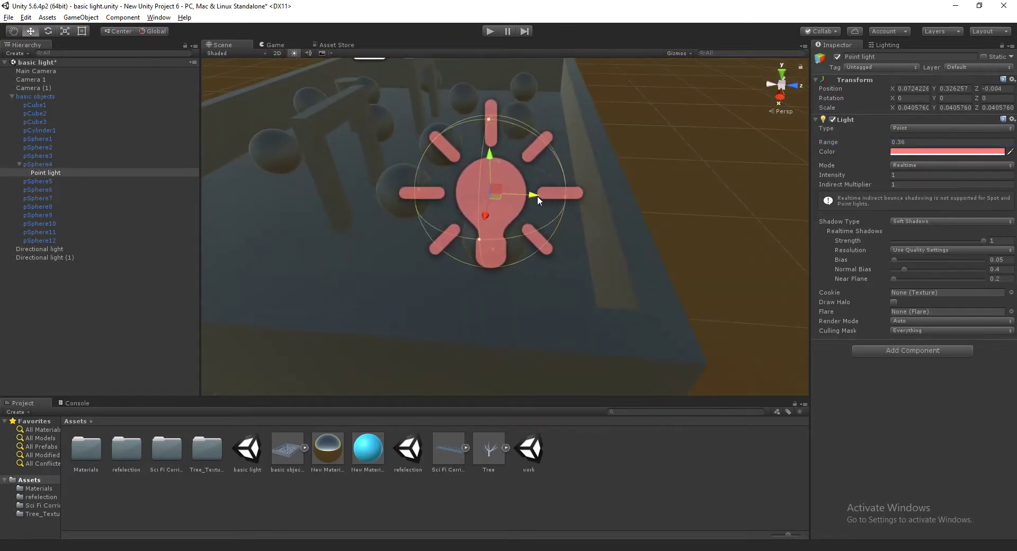
Move Point light back to the hierarchy root and delete it
left_click_drag(56, 170, 49, 291)
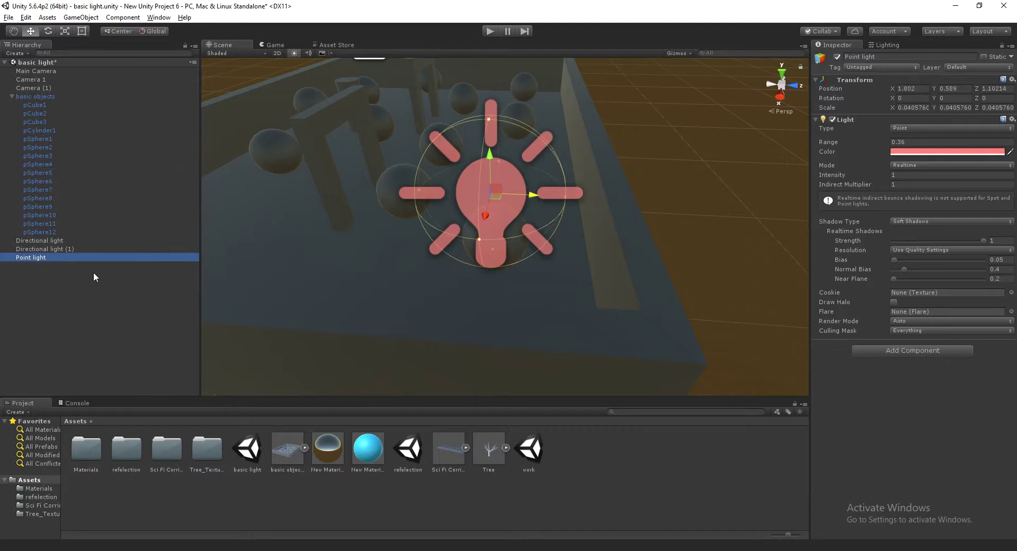
key("Delete")
left_click(481, 241)
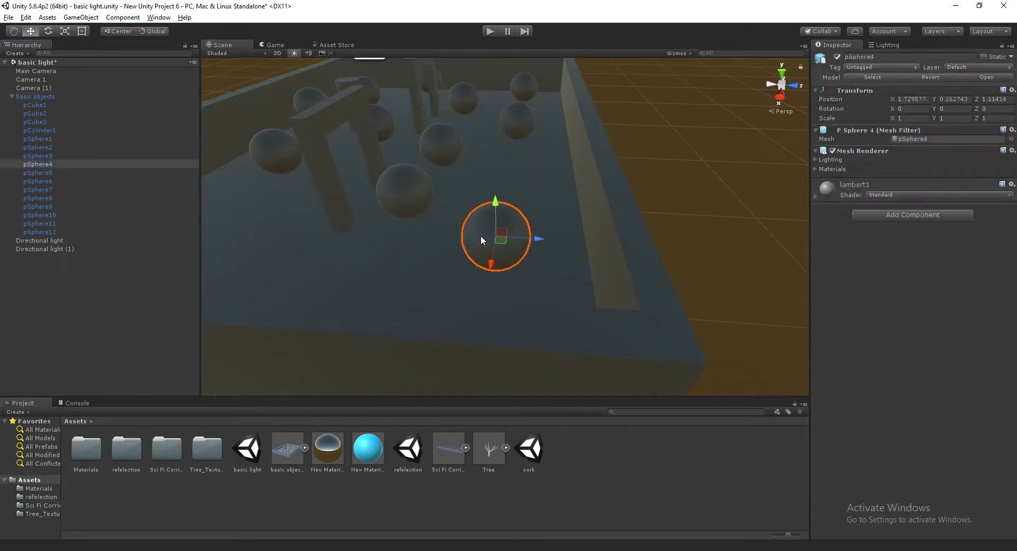
Add a new point light as a child of pSphere4
right_click(37, 164)
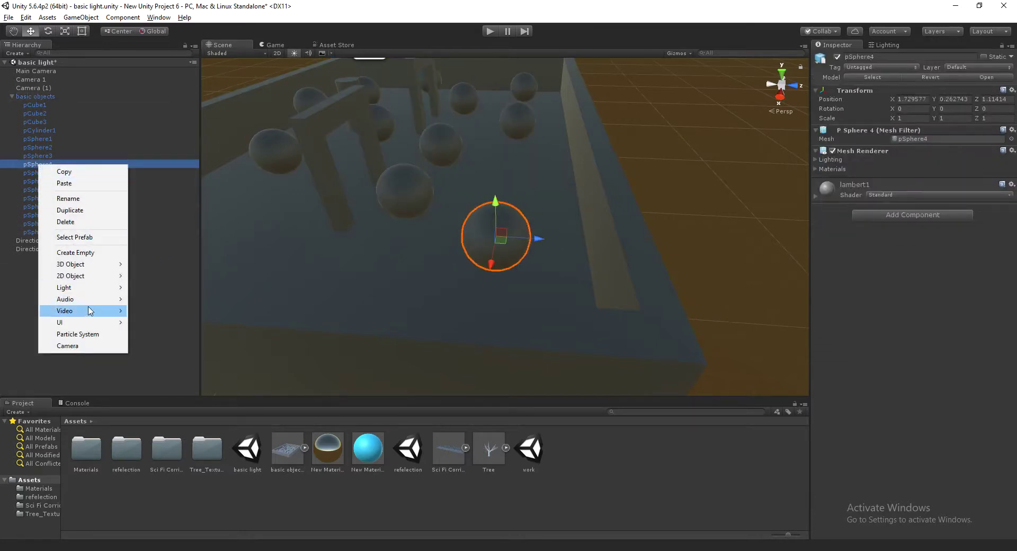
mouse_move(78, 292)
left_click(212, 298)
mouse_move(351, 272)
left_mouse_down("alt")
mouse_move(573, 247)
mouse_move(375, 314)
mouse_move(934, 172)
left_mouse_up("alt")
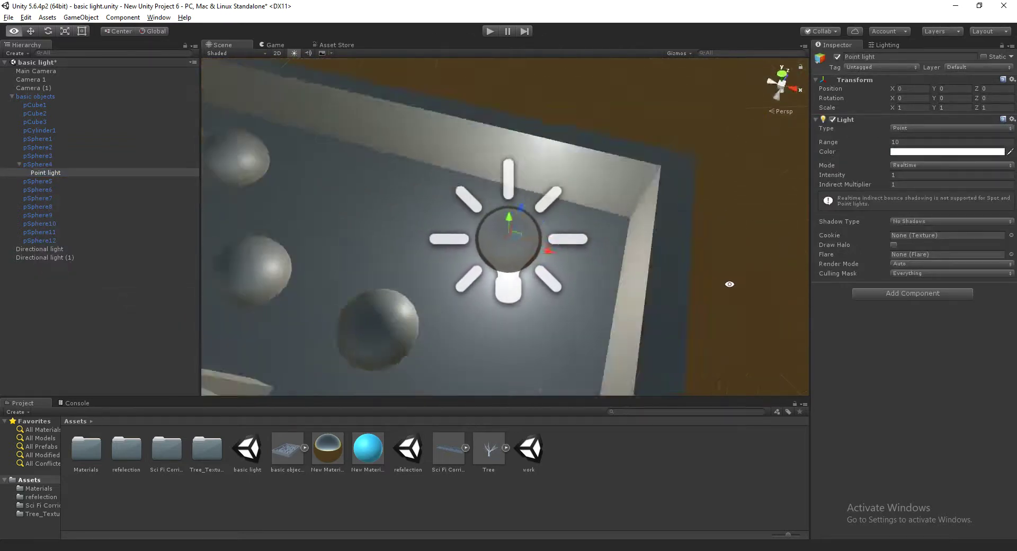
Tint the new light pale pink, enlarge it slightly and set its range to 1.68
left_click(936, 153)
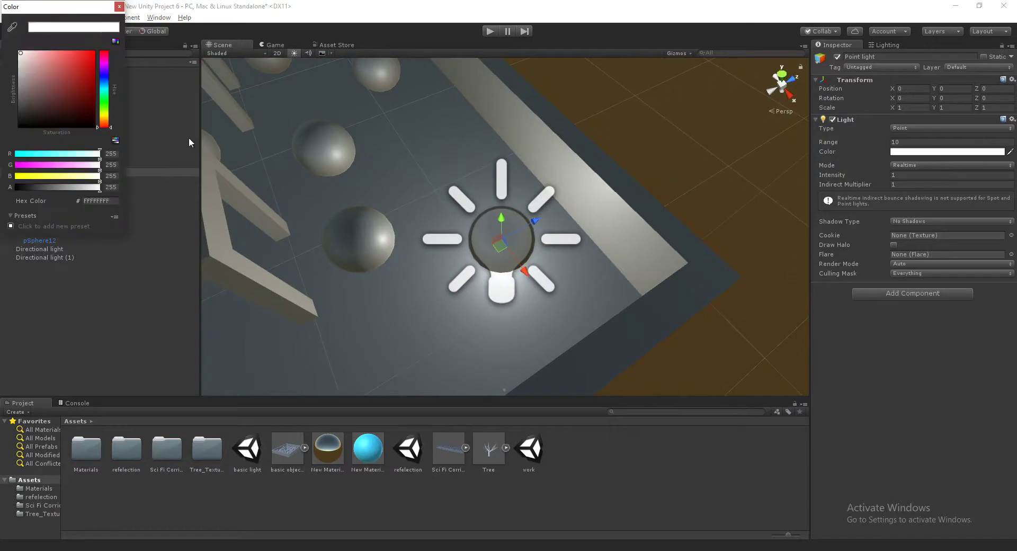
left_click_drag(70, 102, 40, 60)
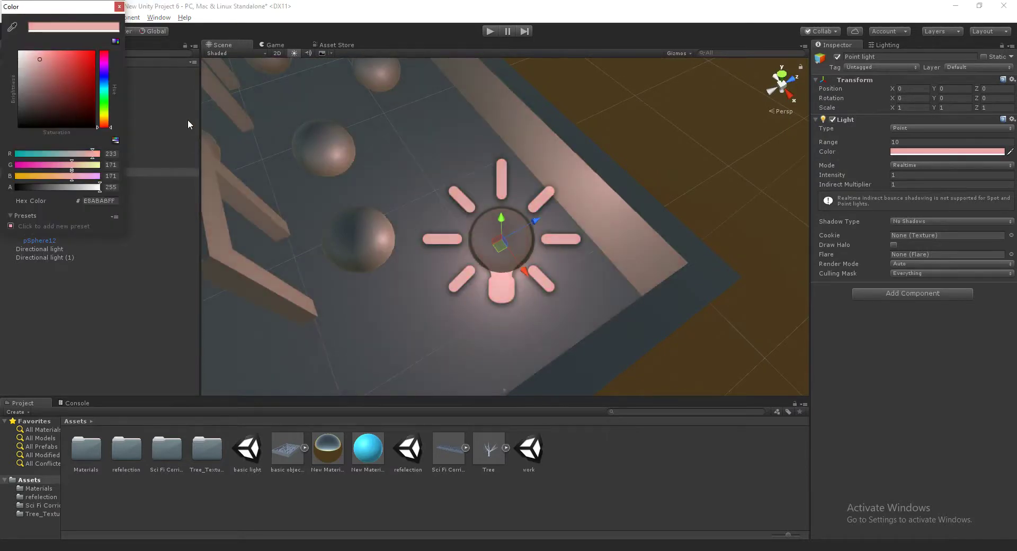
left_click(504, 228)
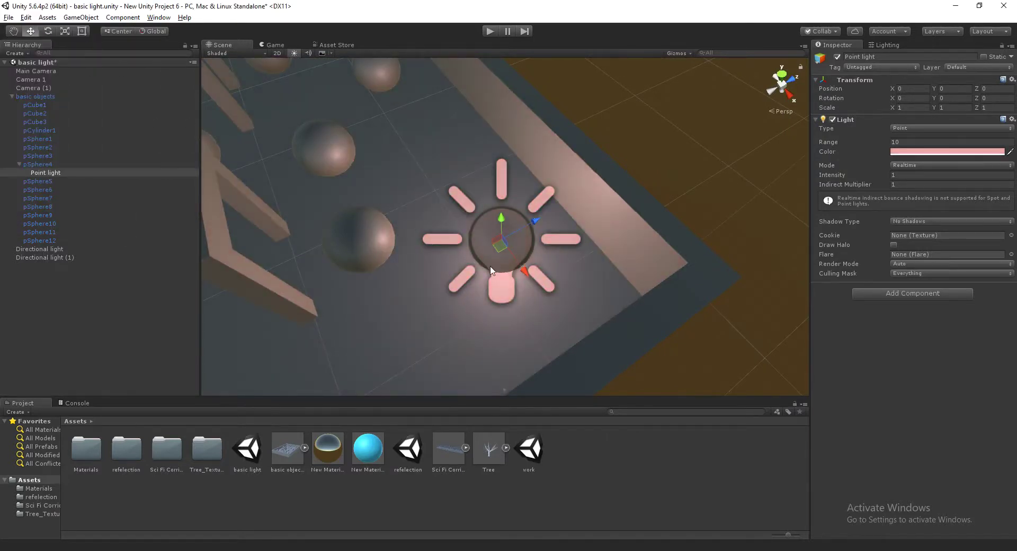
key("r")
left_click_drag(502, 241, 509, 244)
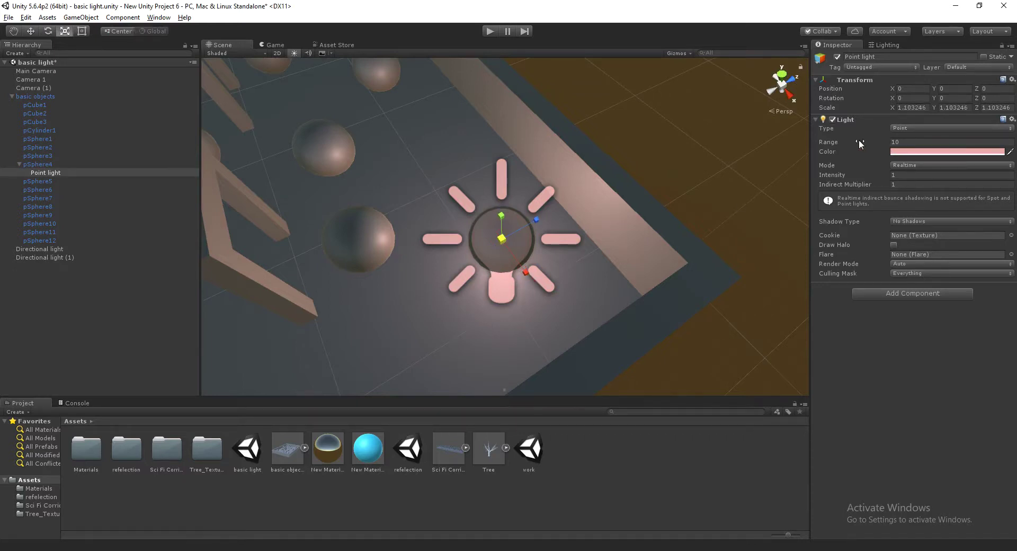
mouse_move(837, 143)
left_mouse_down()
mouse_move(853, 145)
mouse_move(702, 164)
mouse_move(720, 165)
left_mouse_up()
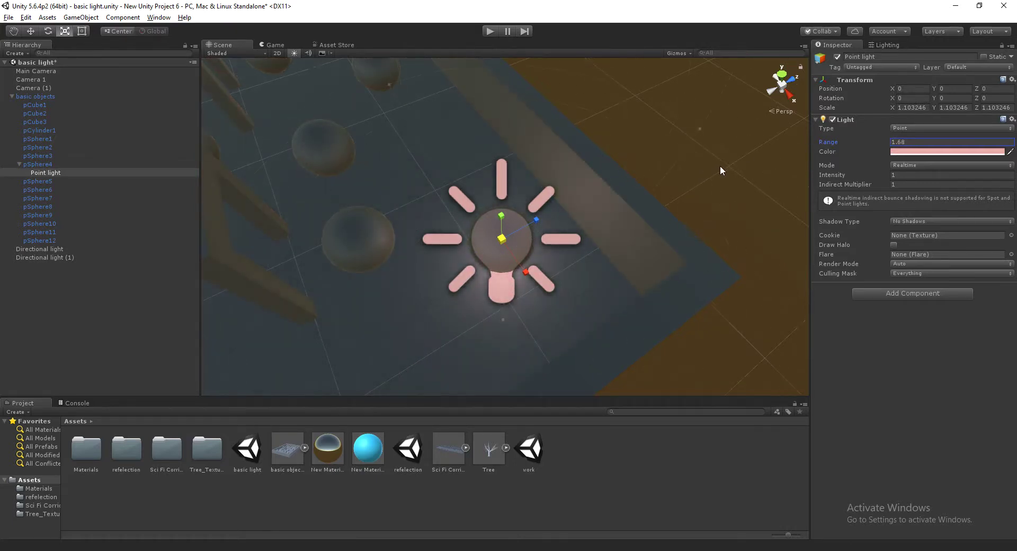
left_click(723, 170)
left_click_drag(707, 202, 595, 120, "alt")
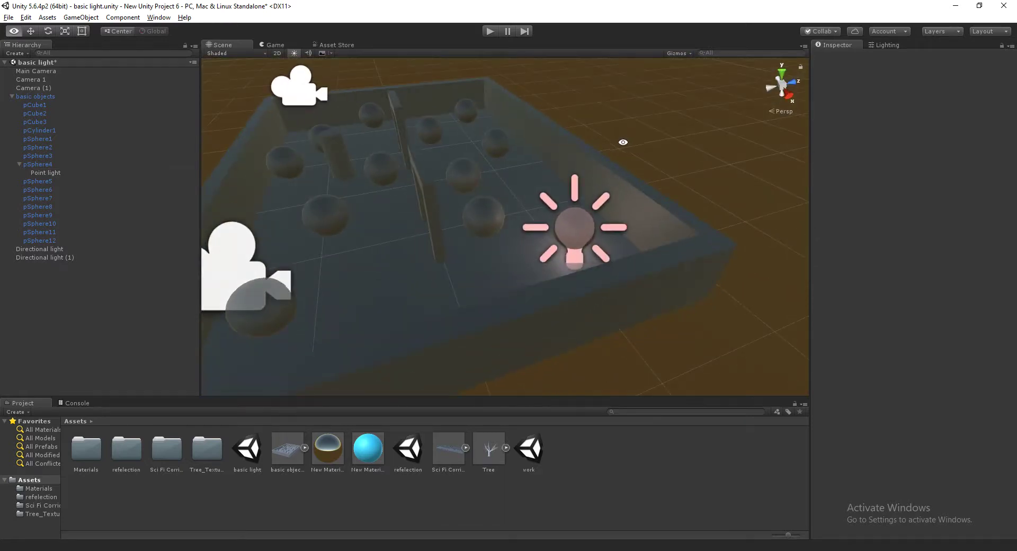
left_click(237, 267)
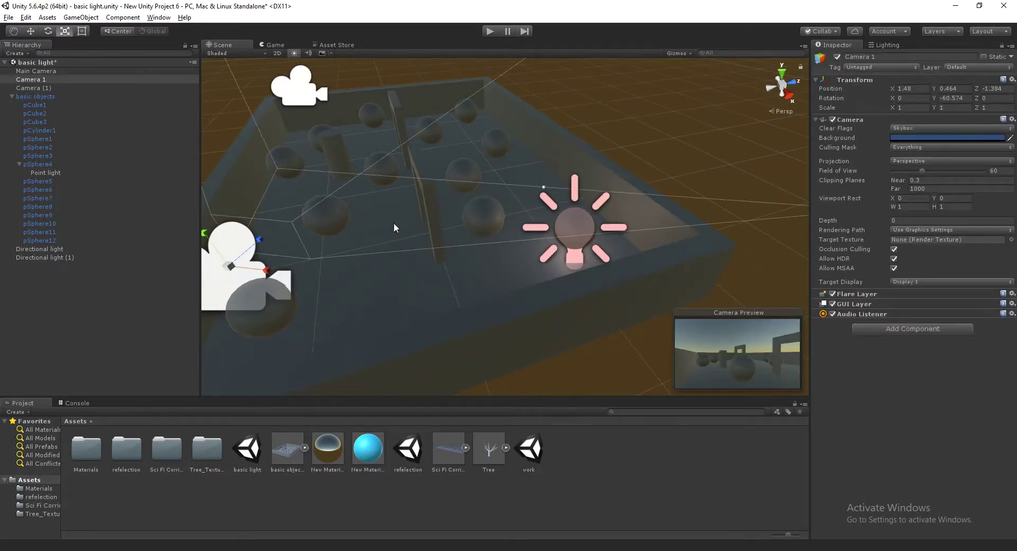
left_click(306, 94)
scroll(521, 244, "down", 2)
scroll(510, 230, "down", 2)
scroll(492, 215, "down", 2)
scroll(478, 206, "down", 2)
left_click(285, 124)
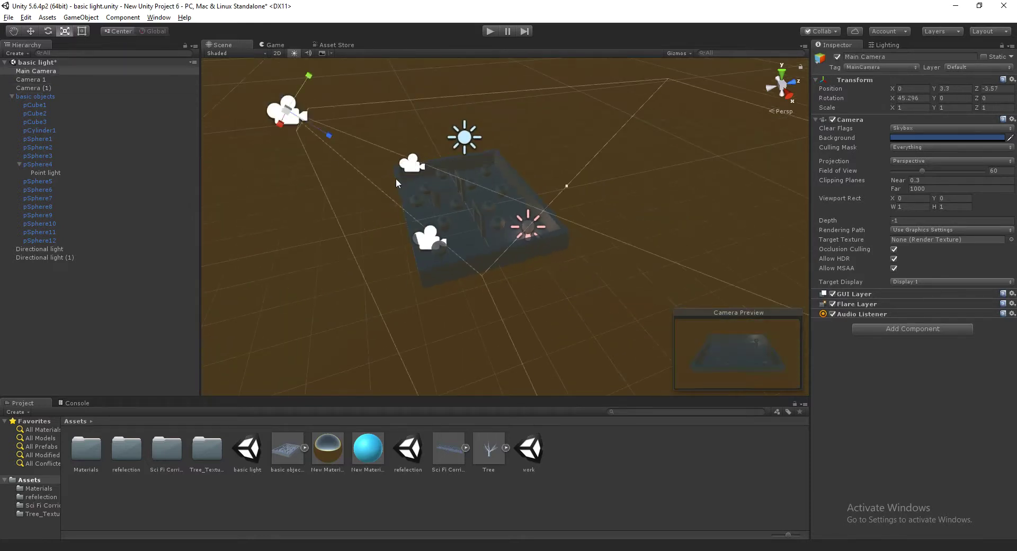
left_click_drag(284, 124, 785, 339, "alt")
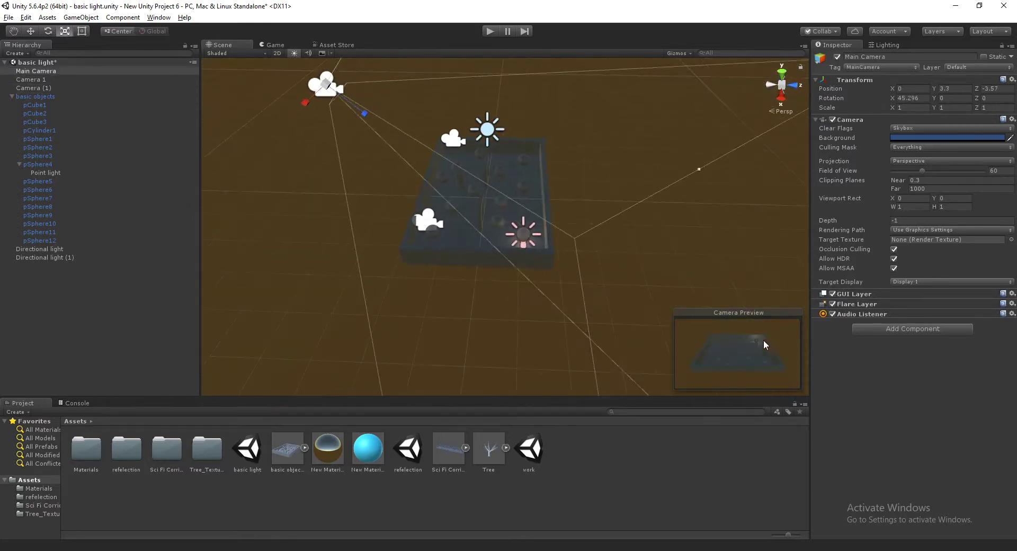
left_click(289, 46)
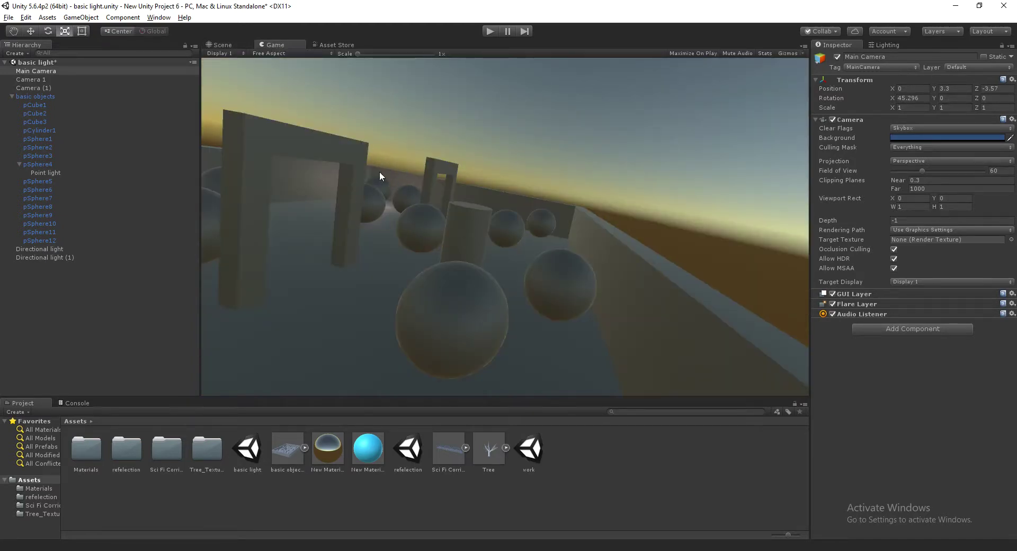
left_click(221, 46)
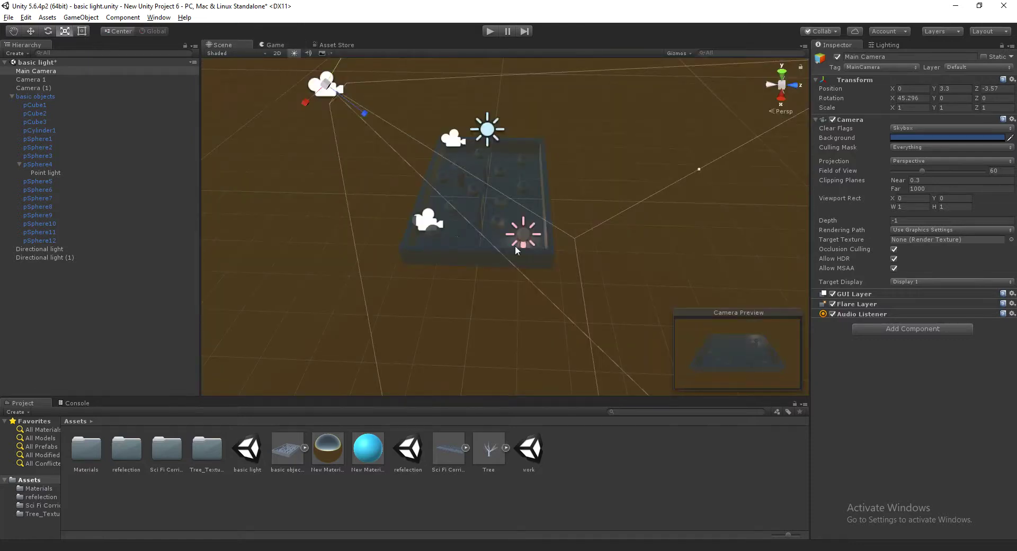
Move Point light out of pSphere4 to the hierarchy root
left_click(606, 272)
scroll(513, 232, "up", 2)
scroll(512, 233, "up", 3)
mouse_move(513, 232)
right_mouse_down()
mouse_move(433, 217)
mouse_move(425, 238)
mouse_move(527, 243)
right_mouse_up()
mouse_move(526, 242)
middle_mouse_down()
mouse_move(508, 238)
mouse_move(535, 228)
middle_mouse_up()
right_click(79, 286)
mouse_move(59, 170)
left_mouse_down()
mouse_move(31, 278)
mouse_move(49, 257)
left_mouse_up()
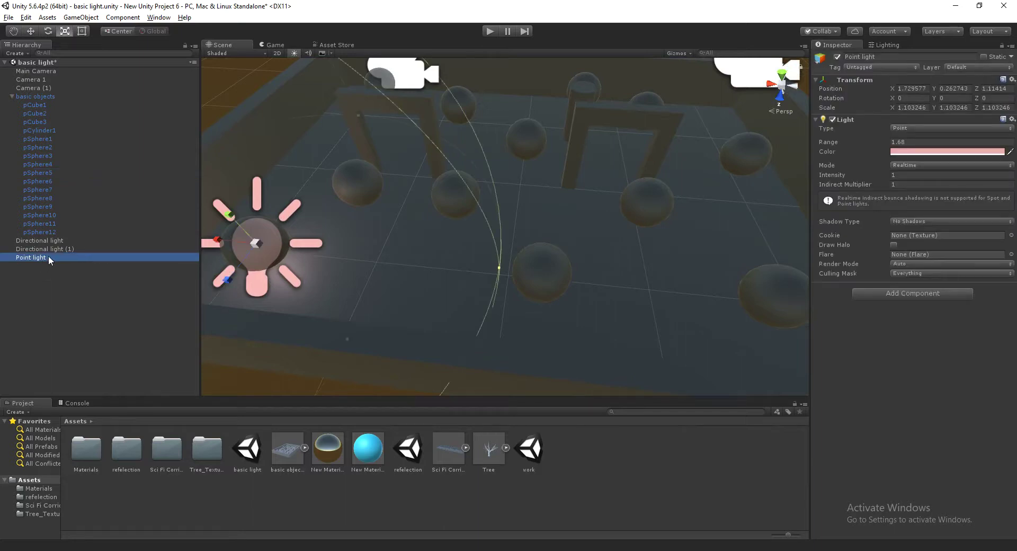
Slide the point light along the X axis
key("f")
key("w")
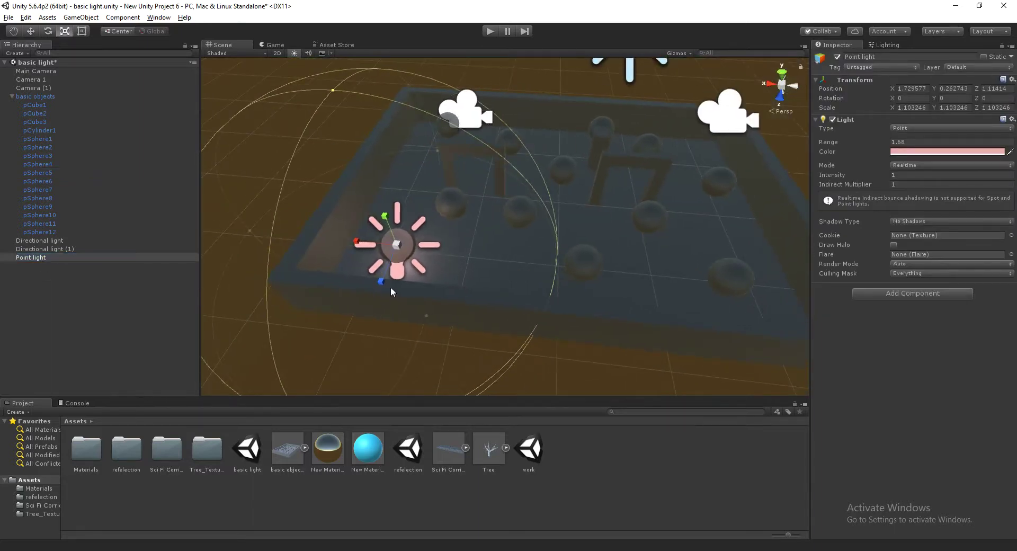
mouse_move(361, 244)
left_mouse_down()
mouse_move(372, 251)
mouse_move(354, 252)
left_mouse_up()
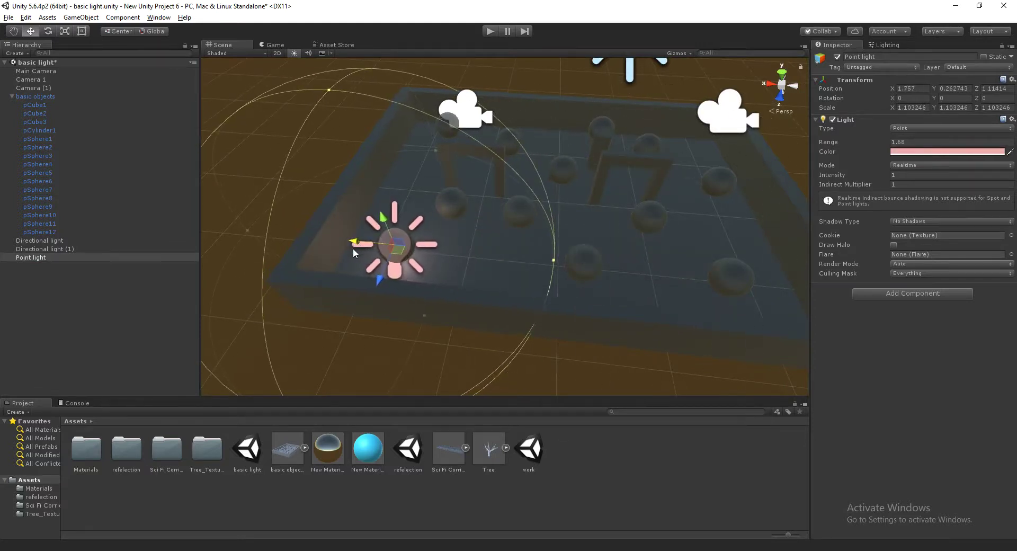
left_click(250, 70)
Add a new Spotlight to the scene from the Light submenu
right_click_drag(451, 250, 411, 247)
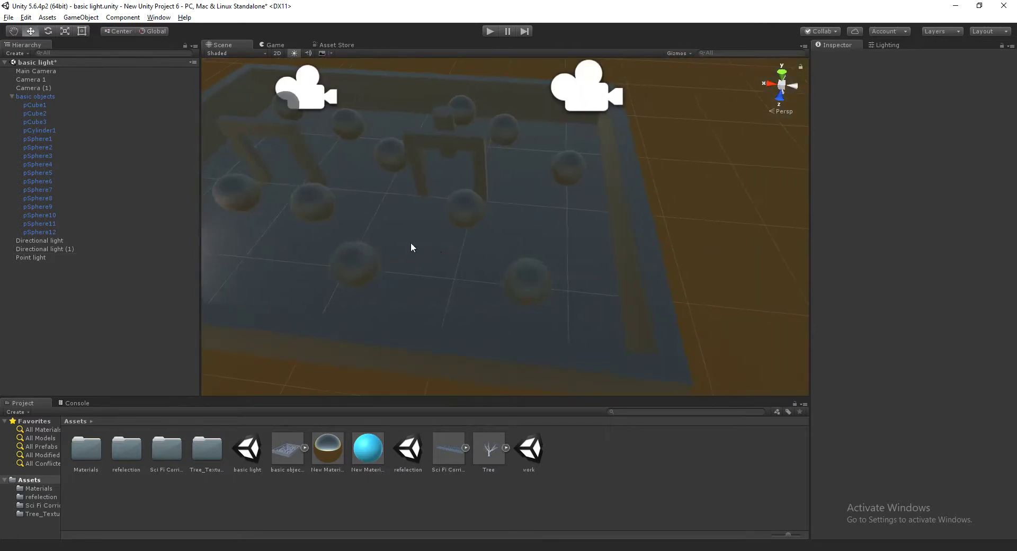
left_click(40, 97)
left_click(59, 276)
left_click(49, 95)
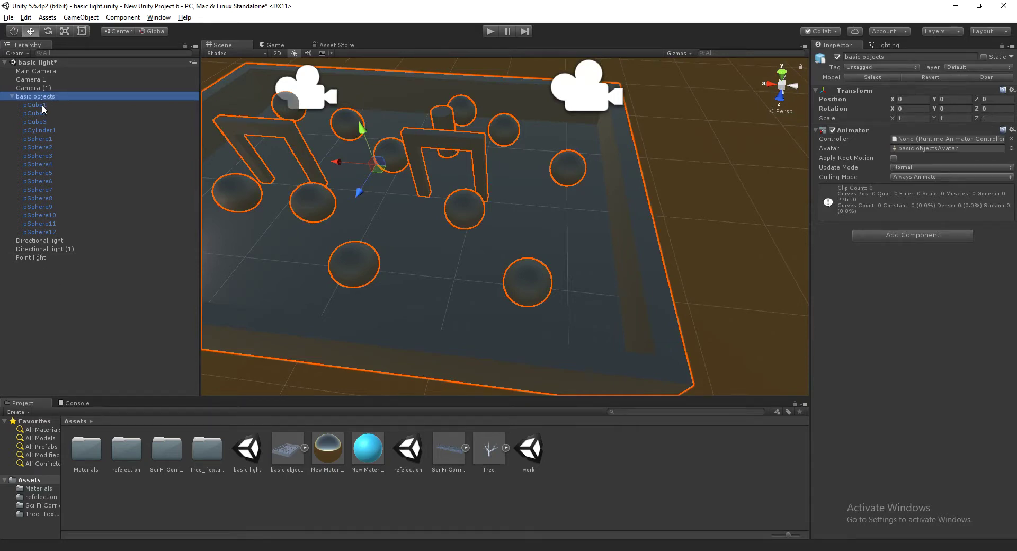
right_click(73, 297)
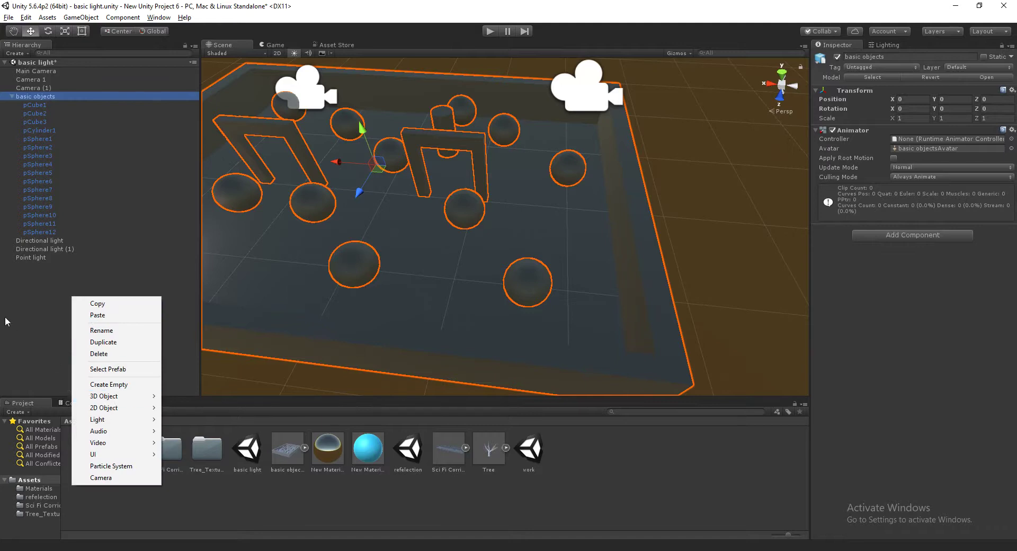
left_click(10, 323)
right_click(66, 313)
mouse_move(130, 438)
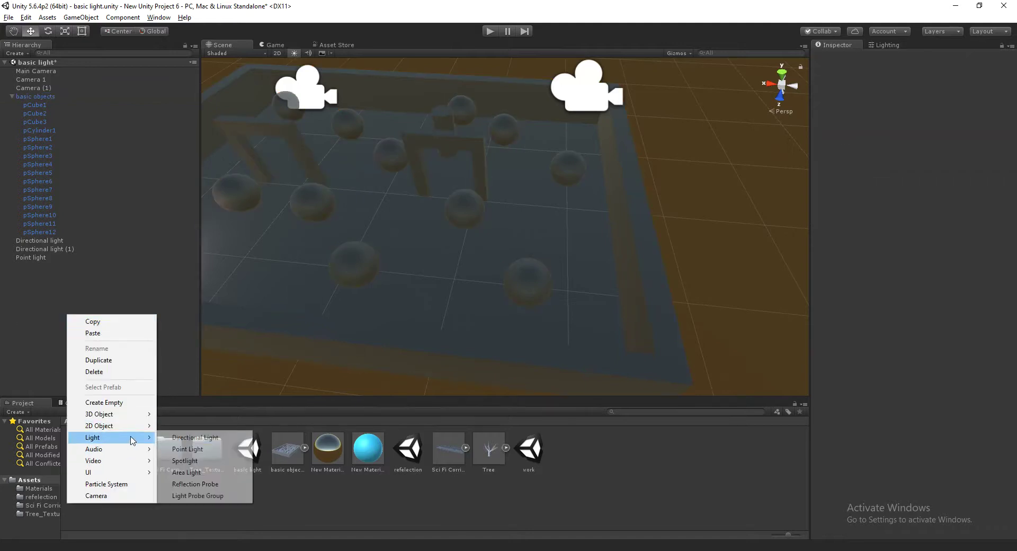
left_click(199, 464)
left_click_drag(471, 169, 566, 255, "alt")
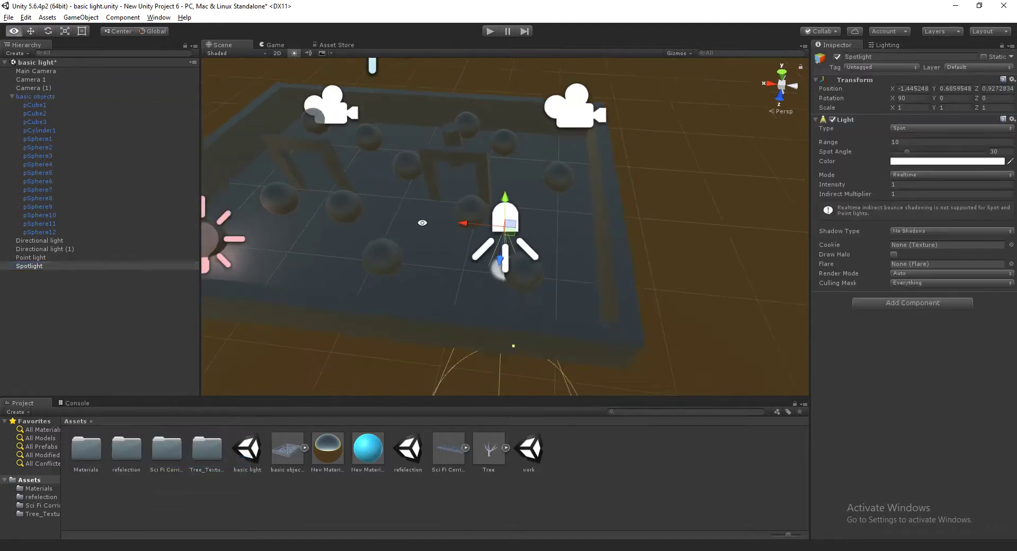
Move the spotlight over an edge sphere to X -1.702, Y 1.692, Z 1.101
middle_click_drag(567, 255, 573, 219)
left_click_drag(528, 142, 530, 61)
middle_click_drag(530, 190, 417, 186)
left_click_drag(376, 127, 425, 125)
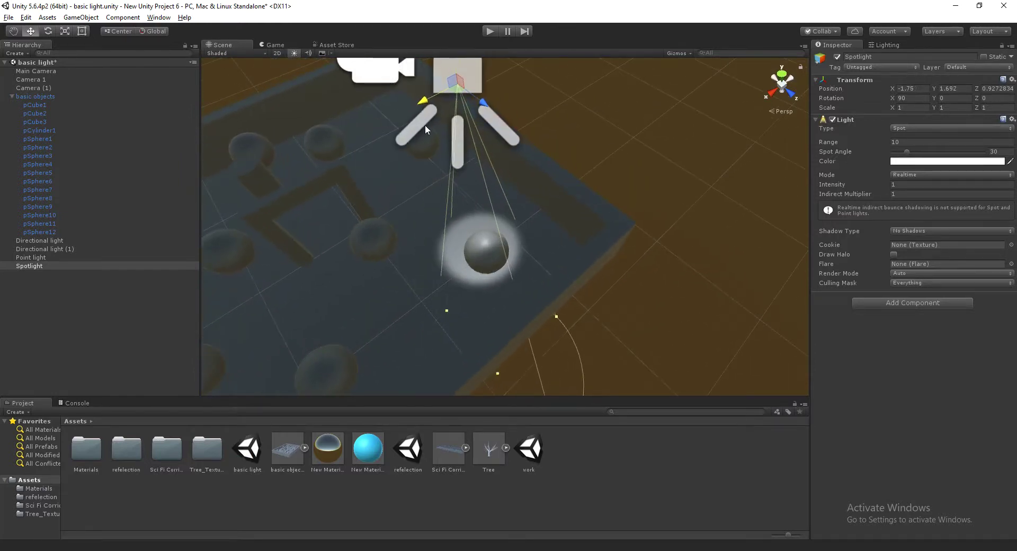
mouse_move(413, 185)
left_mouse_down("alt")
mouse_move(526, 219)
mouse_move(478, 195)
left_mouse_up("alt")
mouse_move(476, 144)
left_mouse_down()
mouse_move(533, 165)
mouse_move(339, 114)
left_mouse_up()
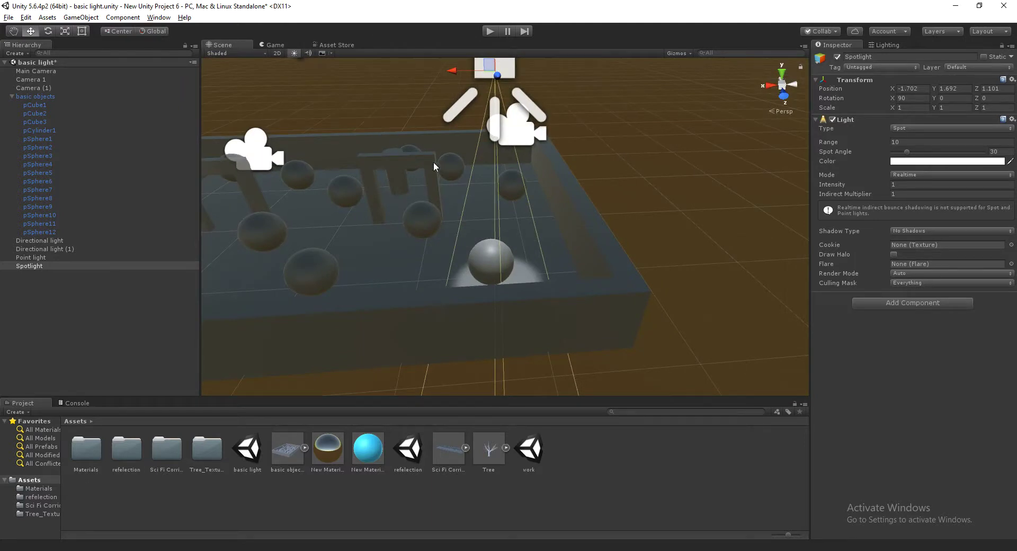
Shorten the spotlight's range to 2.47
scroll(503, 223, "down", 8)
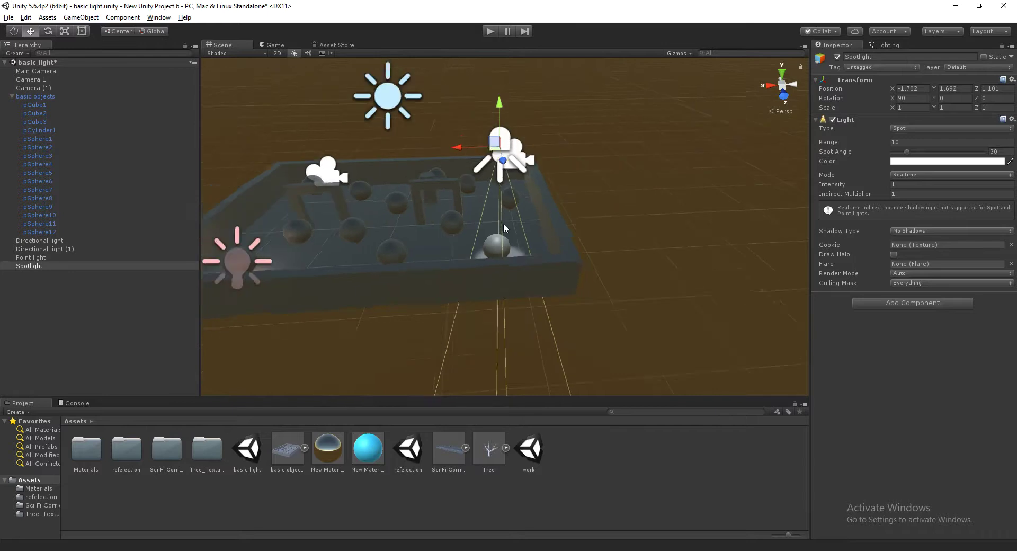
left_click_drag(520, 251, 610, 222, "alt")
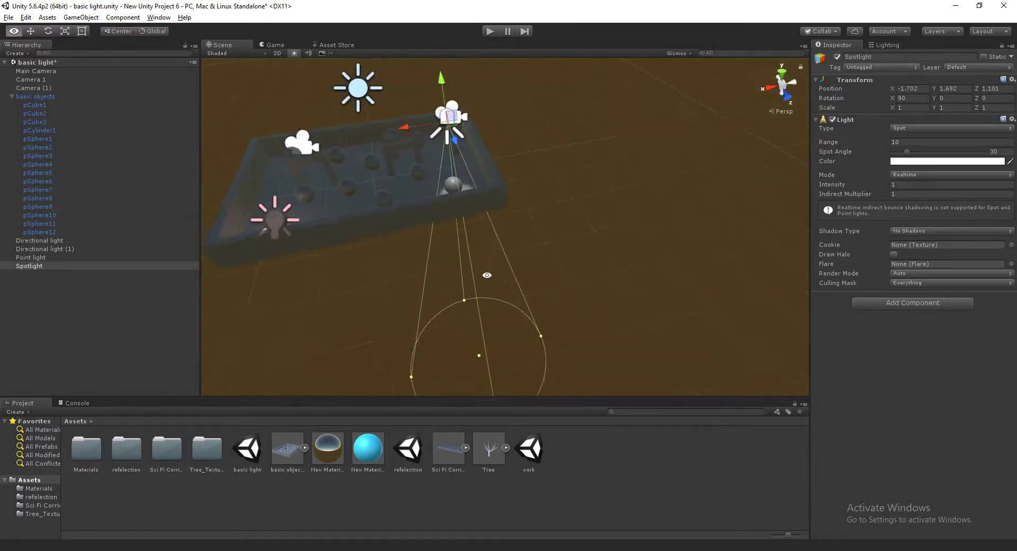
mouse_move(822, 144)
left_mouse_down()
mouse_move(746, 163)
mouse_move(759, 169)
left_mouse_up()
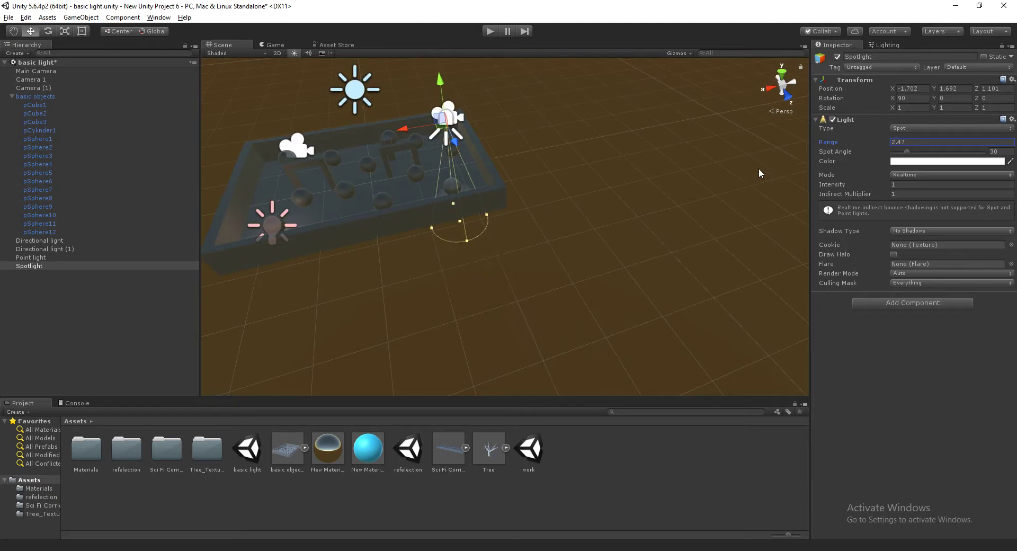
mouse_move(491, 222)
left_mouse_down("alt")
mouse_move(415, 283)
mouse_move(358, 266)
left_mouse_up("alt")
key("e")
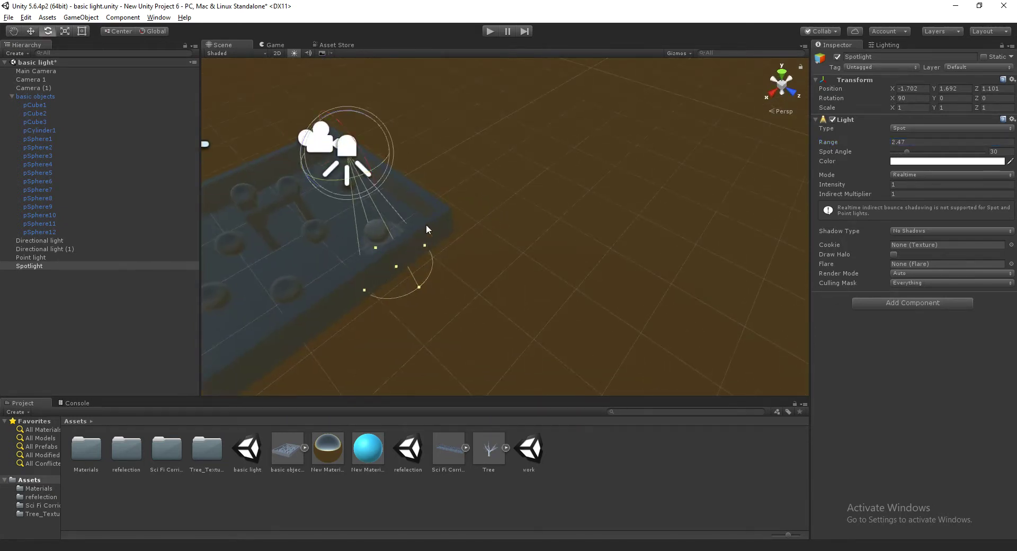
mouse_move(351, 107)
left_mouse_down()
mouse_move(453, 142)
mouse_move(524, 147)
left_mouse_up()
left_click_drag(828, 151, 977, 142)
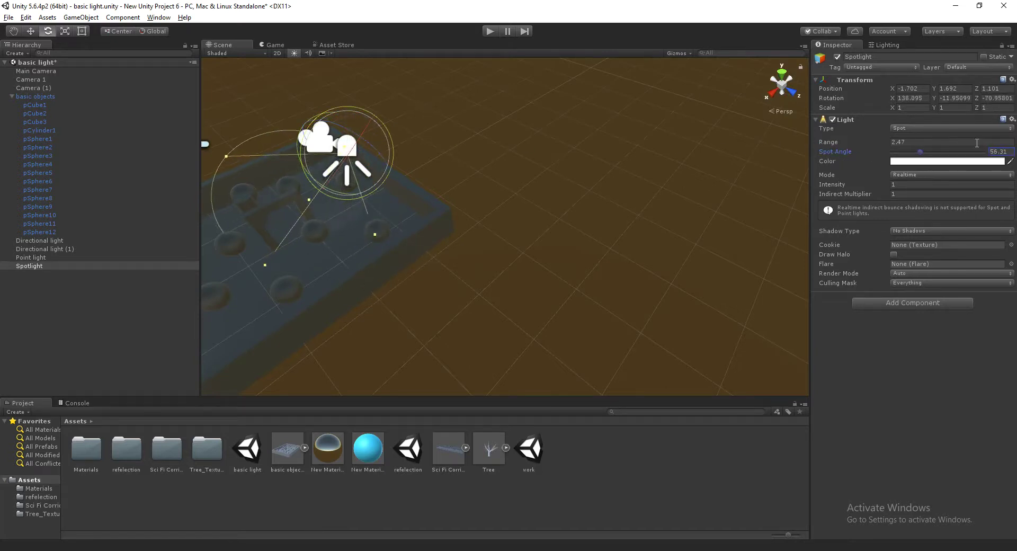
left_click_drag(833, 142, 859, 142)
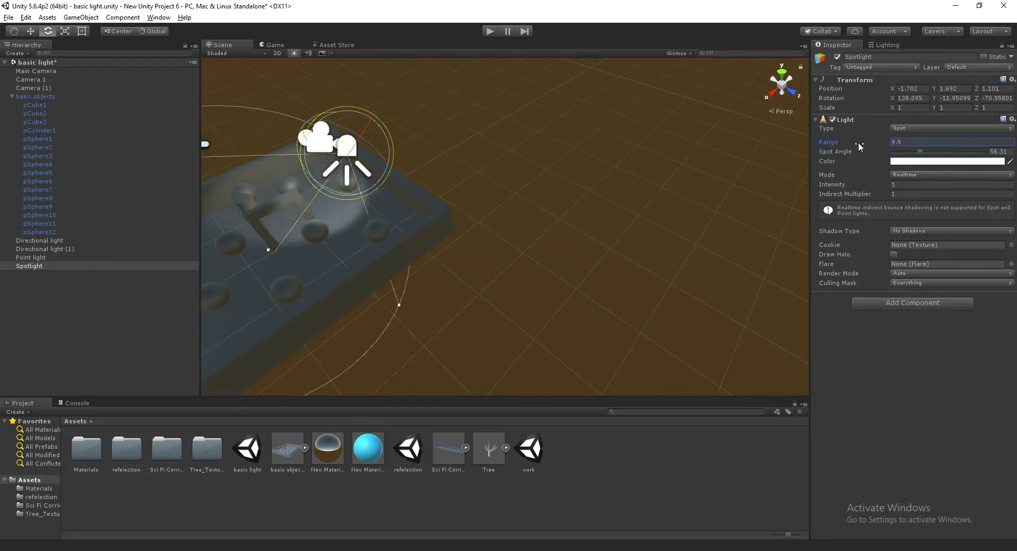
left_click_drag(838, 151, 954, 137)
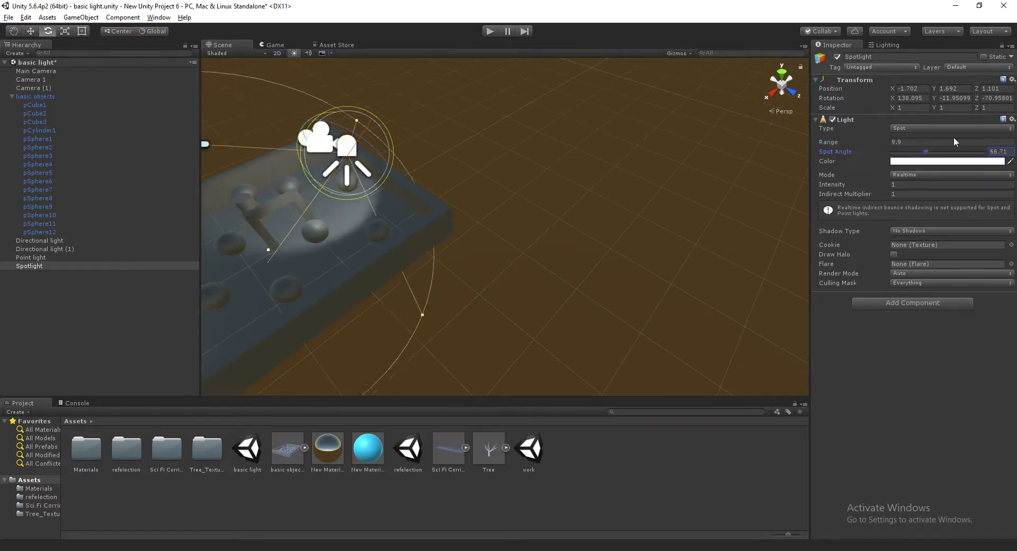
mouse_move(166, 102)
left_mouse_down()
mouse_move(518, 72)
mouse_move(440, 180)
mouse_move(383, 181)
left_mouse_up()
scroll(310, 208, "up", 3)
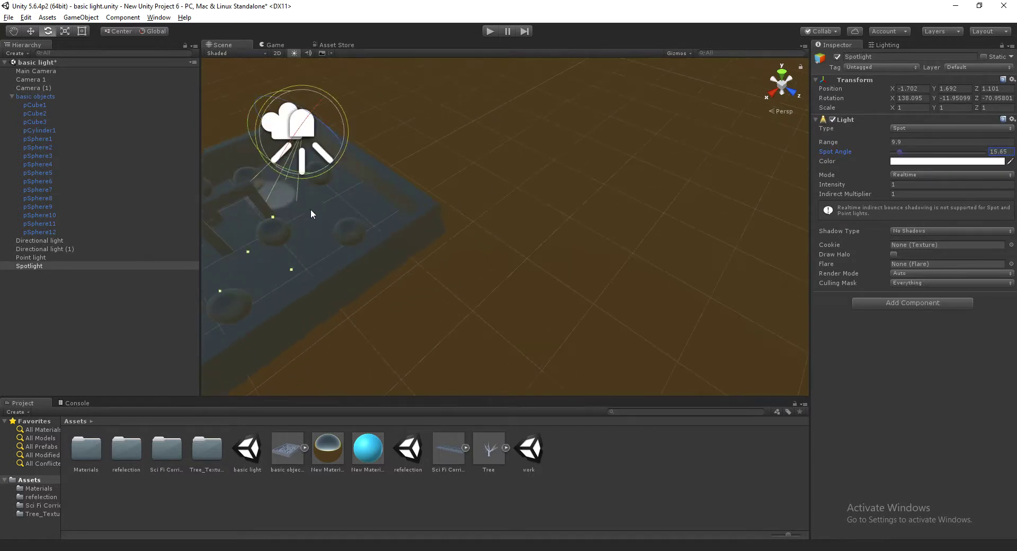
right_click_drag(310, 208, 413, 221, "alt")
key("ctrl+z")
key("ctrl+z")
key("ctrl+z")
key("ctrl+z")
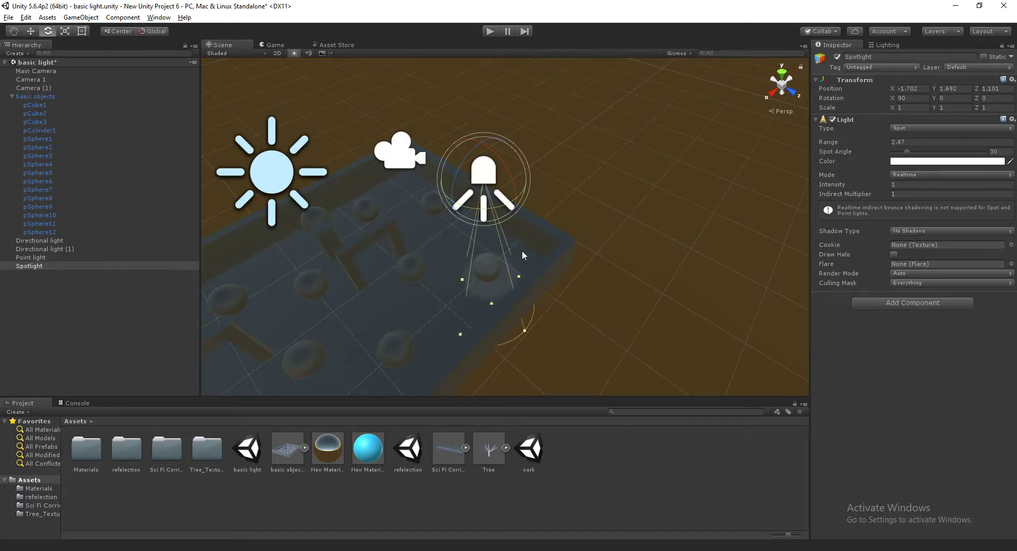
scroll(497, 271, "up", 6)
middle_click_drag(506, 289, 643, 220)
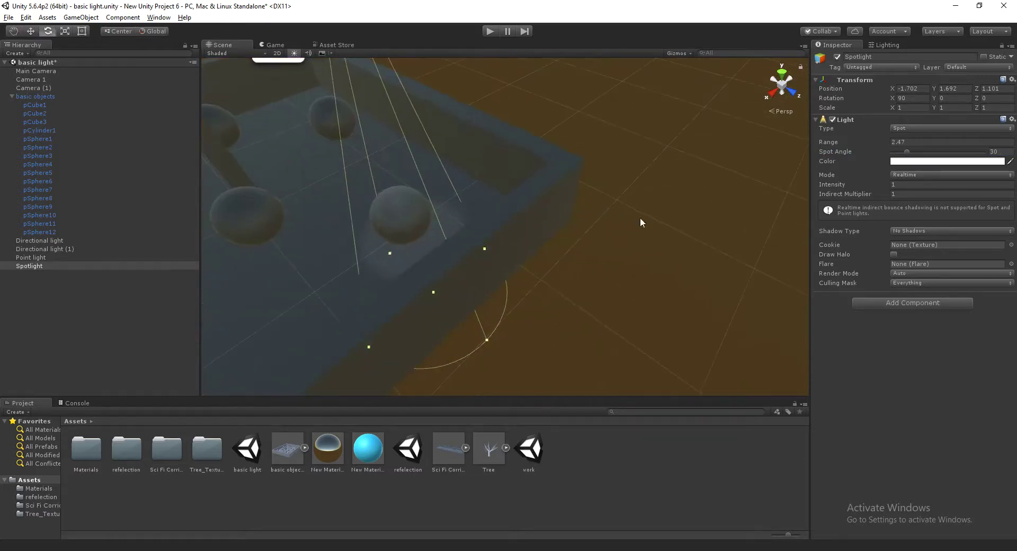
Give the spotlight Soft Shadows, colour E4FD9C and range 9.5
left_click(935, 232)
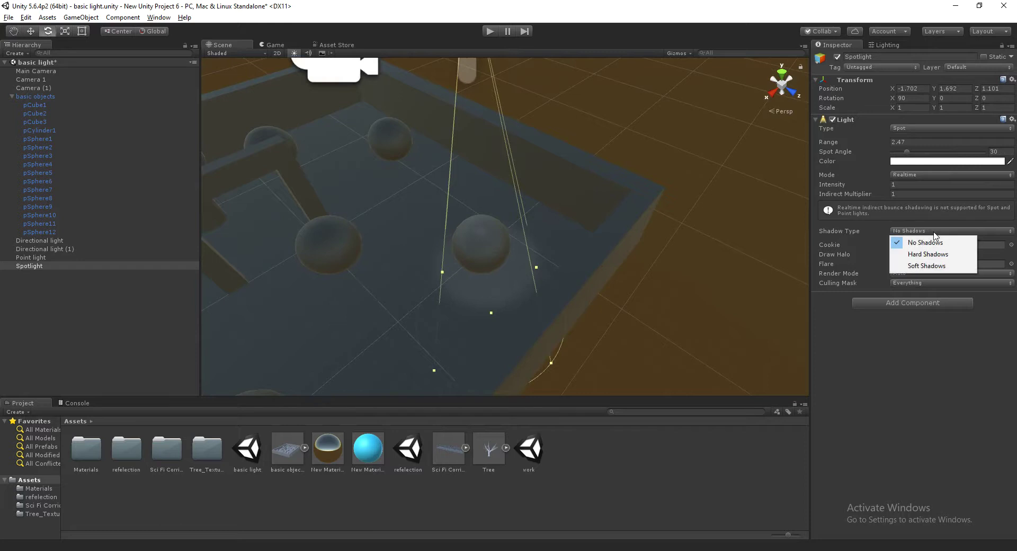
left_click(928, 266)
middle_click_drag(571, 302, 526, 312)
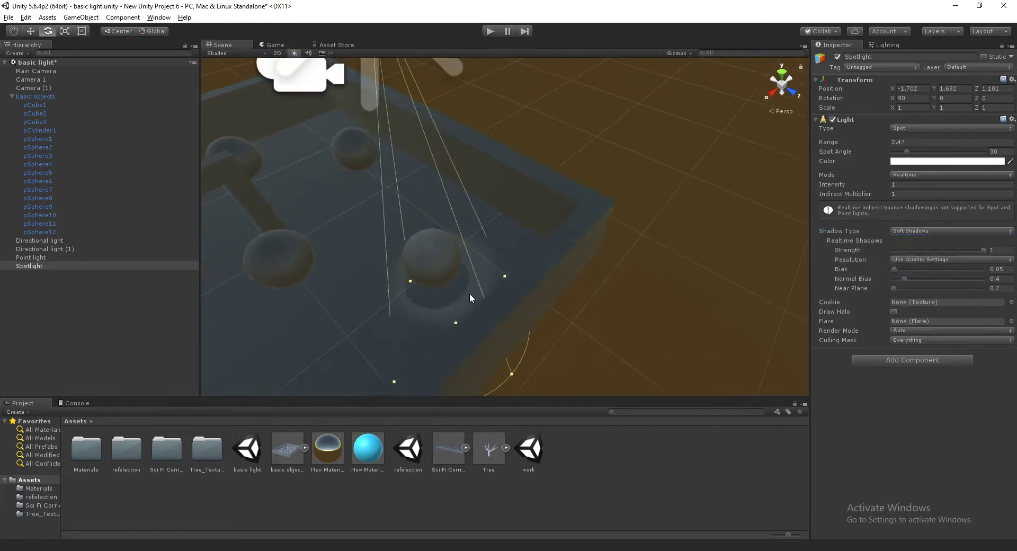
left_click(914, 163)
mouse_move(106, 92)
left_mouse_down()
mouse_move(104, 112)
mouse_move(49, 56)
left_mouse_up()
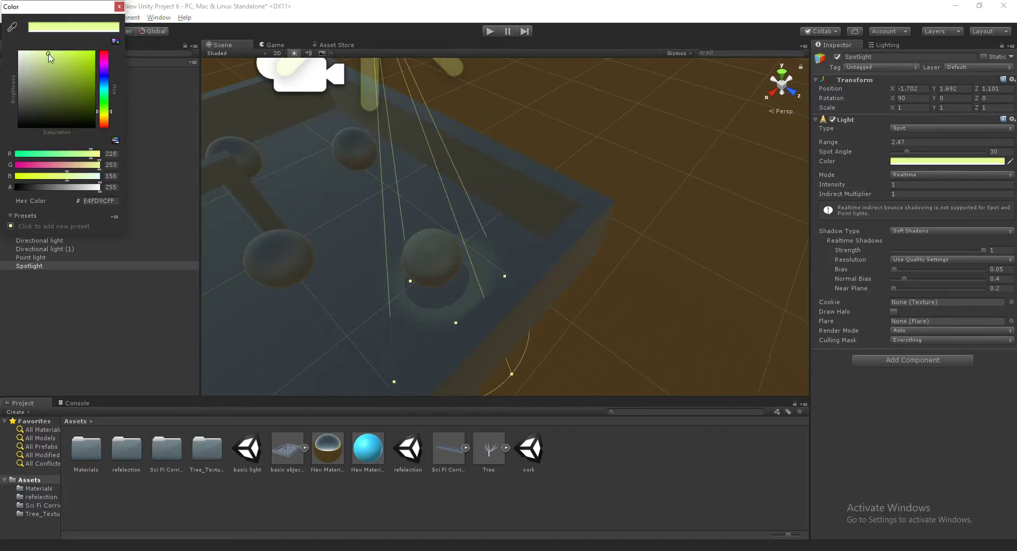
left_click_drag(861, 145, 854, 143)
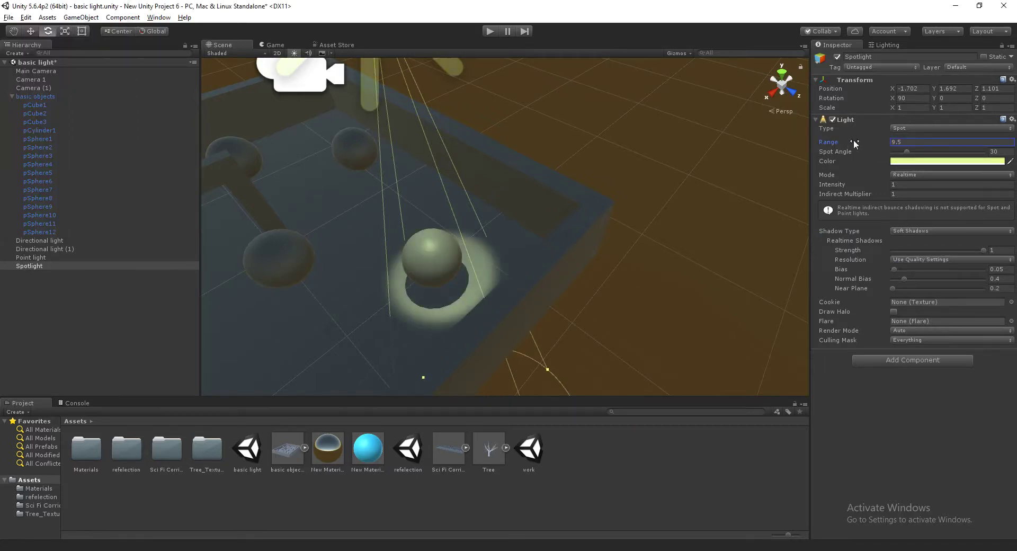
left_click(773, 195)
mouse_move(763, 268)
left_mouse_down("alt")
mouse_move(461, 213)
mouse_move(551, 125)
mouse_move(377, 94)
left_mouse_up("alt")
Select the Spotlight and duplicate it with Ctrl+D as Spotlight (1)
left_click(501, 105)
left_click(377, 90)
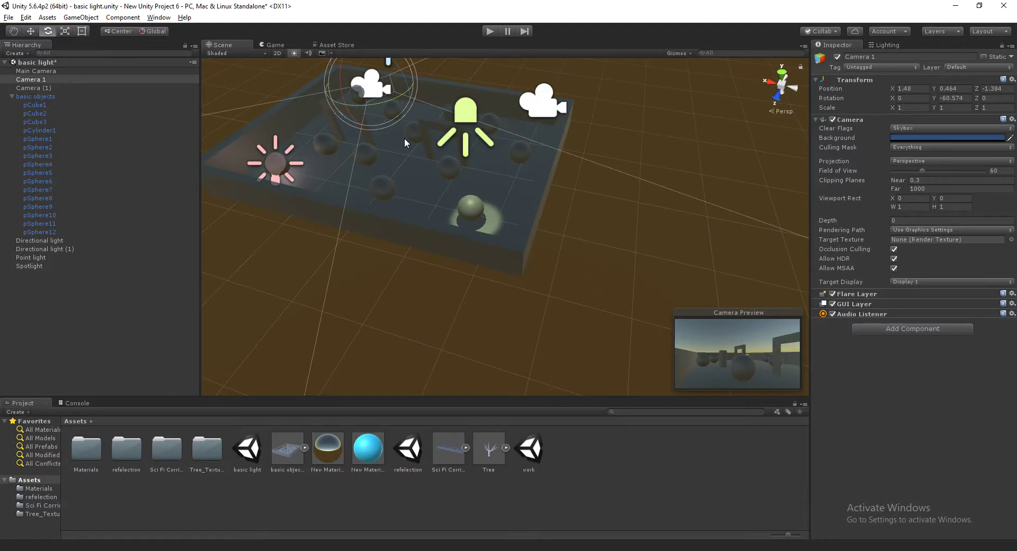
scroll(497, 194, "up", 5)
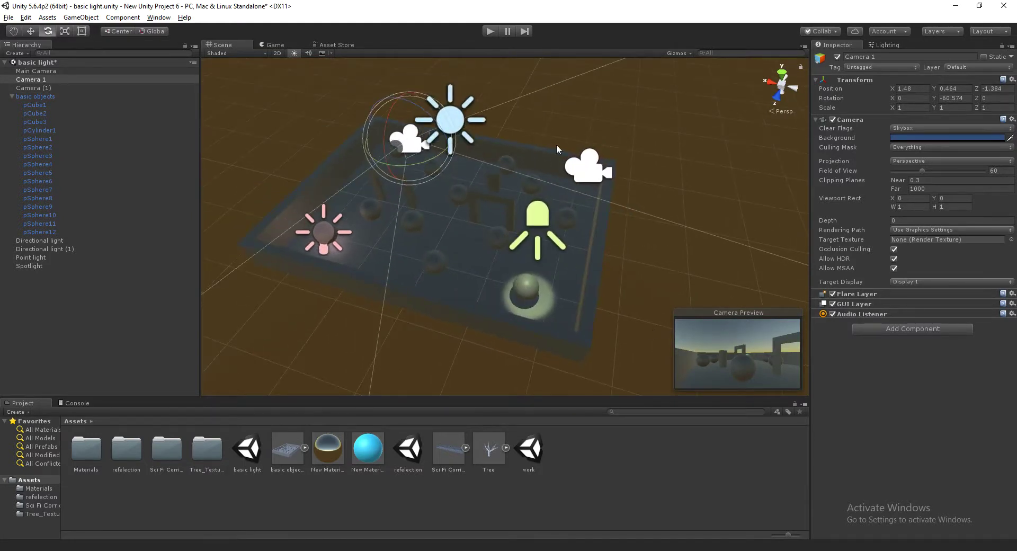
left_click(557, 146)
left_click(495, 157)
mouse_move(495, 157)
left_mouse_down("alt")
mouse_move(560, 259)
mouse_move(613, 134)
left_mouse_up("alt")
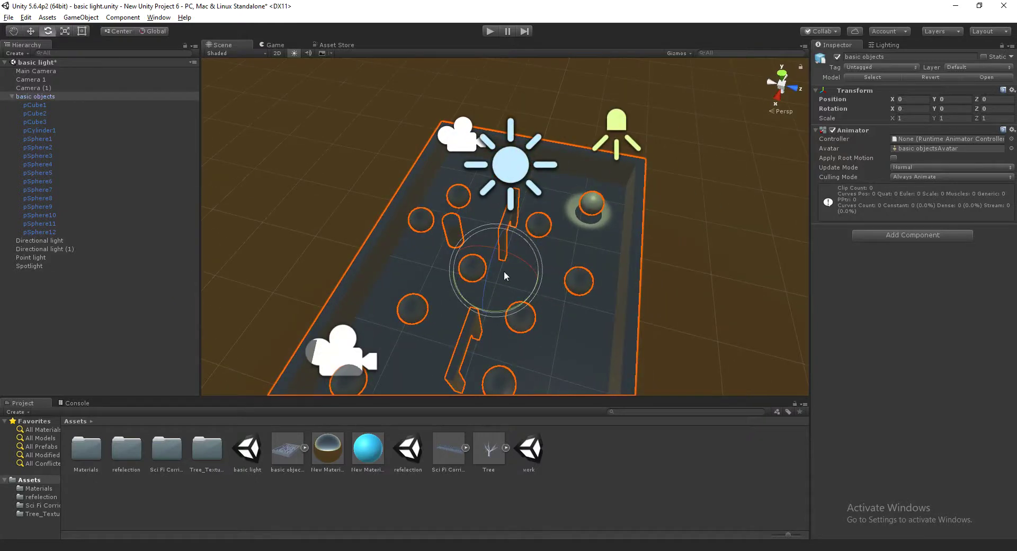
left_click(606, 127)
left_click_drag(606, 128, 627, 192, "alt")
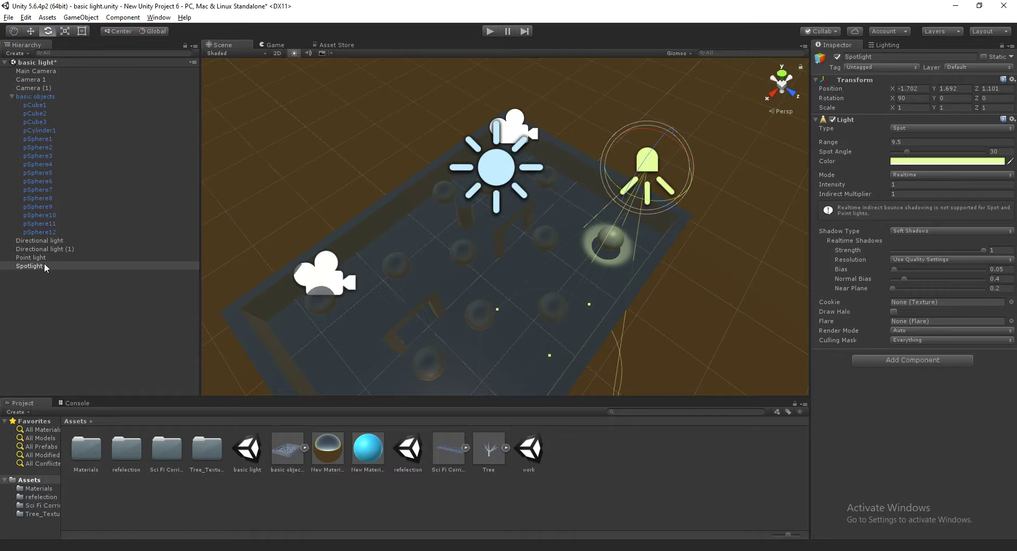
key("ctrl+d")
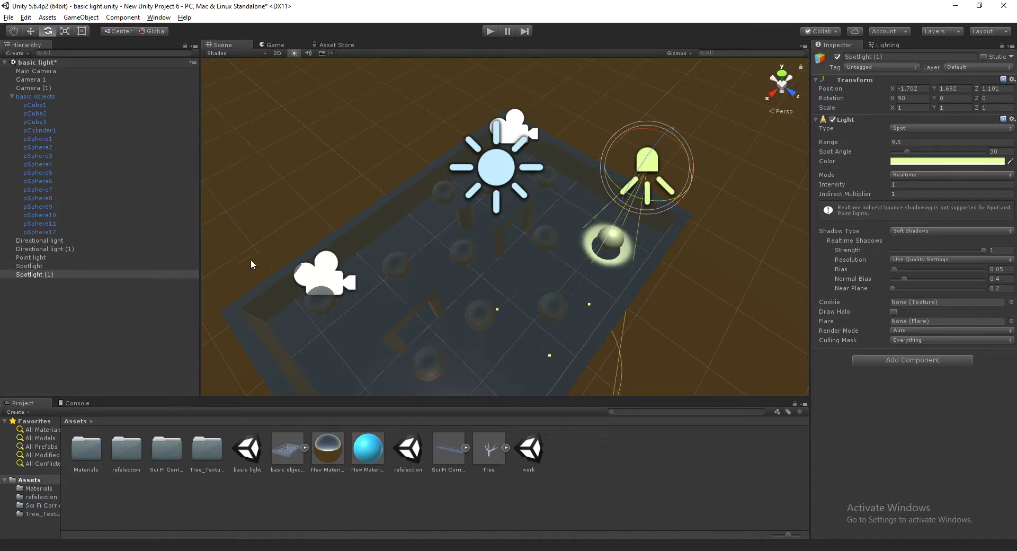
Move Spotlight (1) over another sphere to 0.715, 1.692, -0.912
key("w")
mouse_move(629, 199)
left_mouse_down()
mouse_move(506, 244)
mouse_move(505, 268)
left_mouse_up()
middle_click_drag(505, 268, 580, 194)
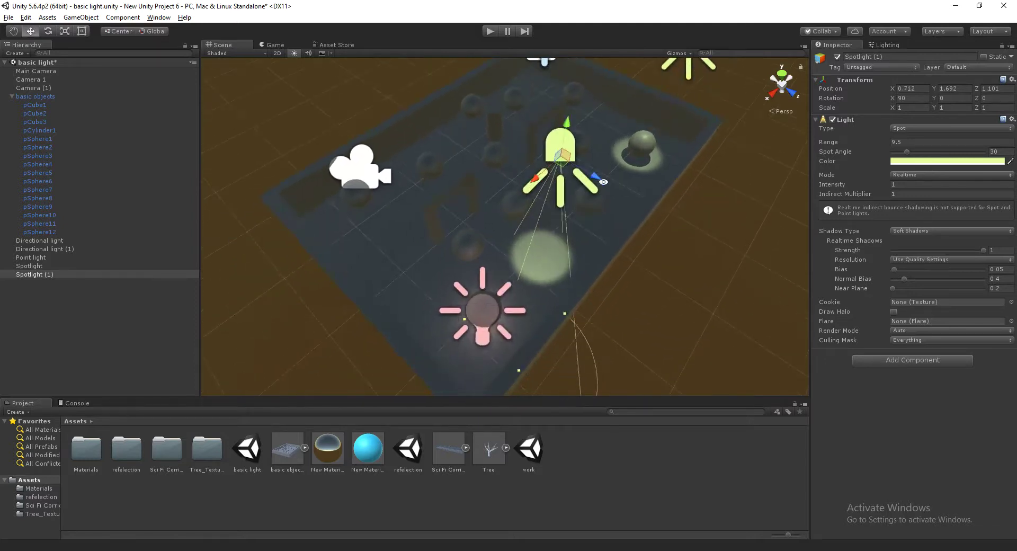
left_click_drag(597, 180, 399, 145)
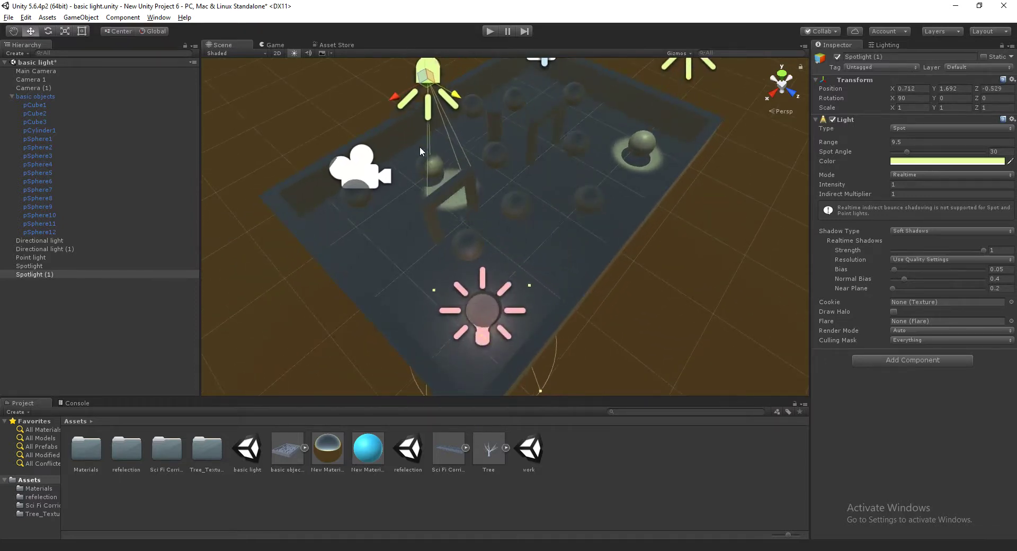
mouse_move(399, 139)
left_mouse_down()
mouse_move(383, 138)
mouse_move(368, 204)
mouse_move(469, 268)
mouse_move(517, 252)
left_mouse_up()
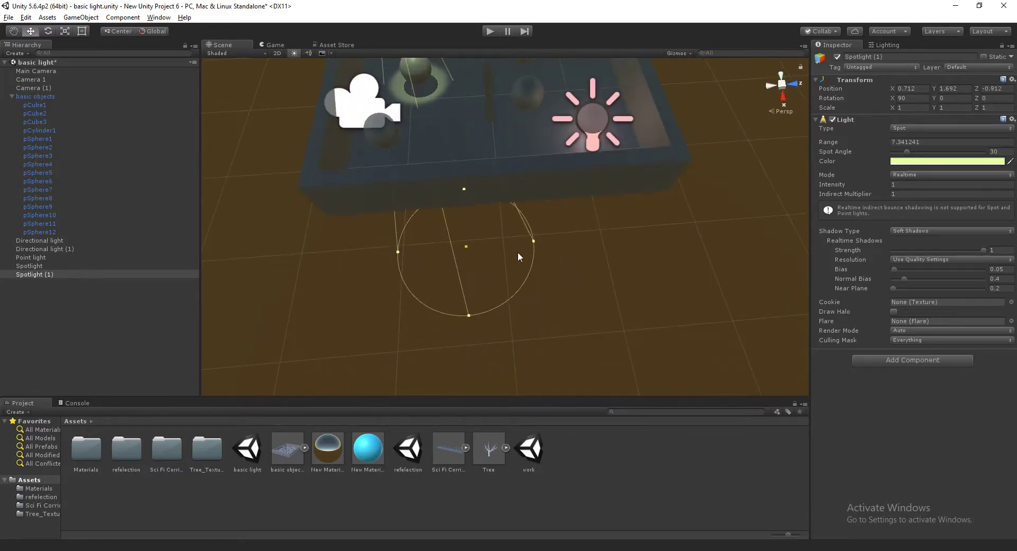
mouse_move(532, 241)
left_mouse_down()
mouse_move(485, 246)
mouse_move(498, 243)
mouse_move(465, 347)
left_mouse_up()
mouse_move(394, 112)
left_mouse_down("alt")
mouse_move(559, 272)
mouse_move(548, 208)
mouse_move(574, 218)
mouse_move(412, 267)
left_mouse_up("alt")
left_click_drag(498, 294, 521, 264)
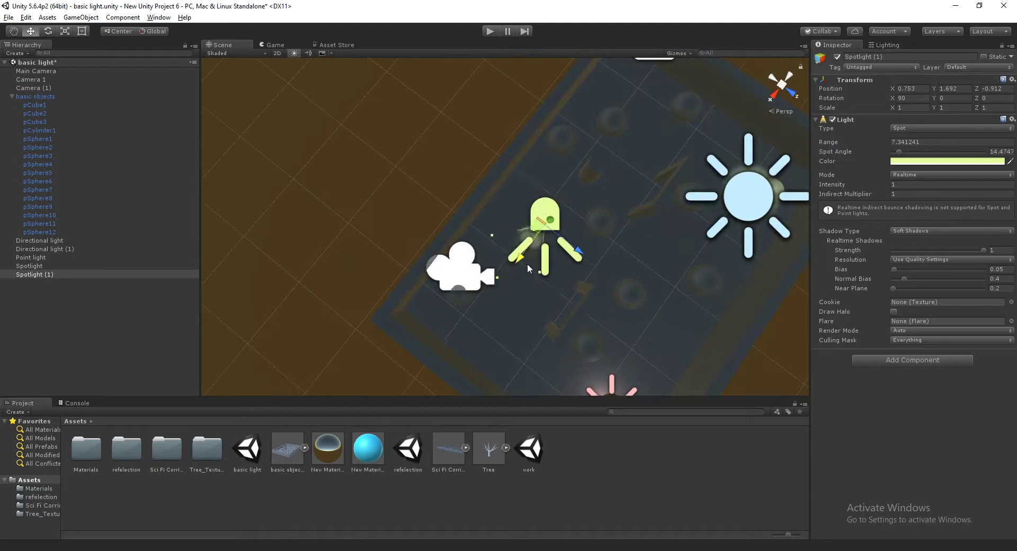
Extend Spotlight (1)'s range to 10.79 and widen its spot angle to 41°
left_click_drag(843, 146, 880, 143)
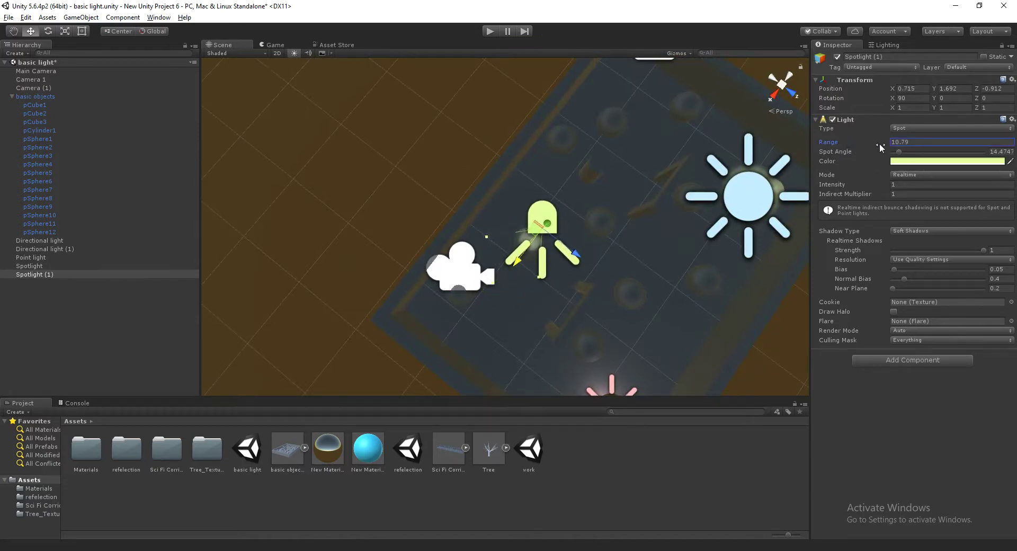
mouse_move(561, 233)
left_mouse_down("alt")
mouse_move(592, 278)
mouse_move(927, 189)
left_mouse_up("alt")
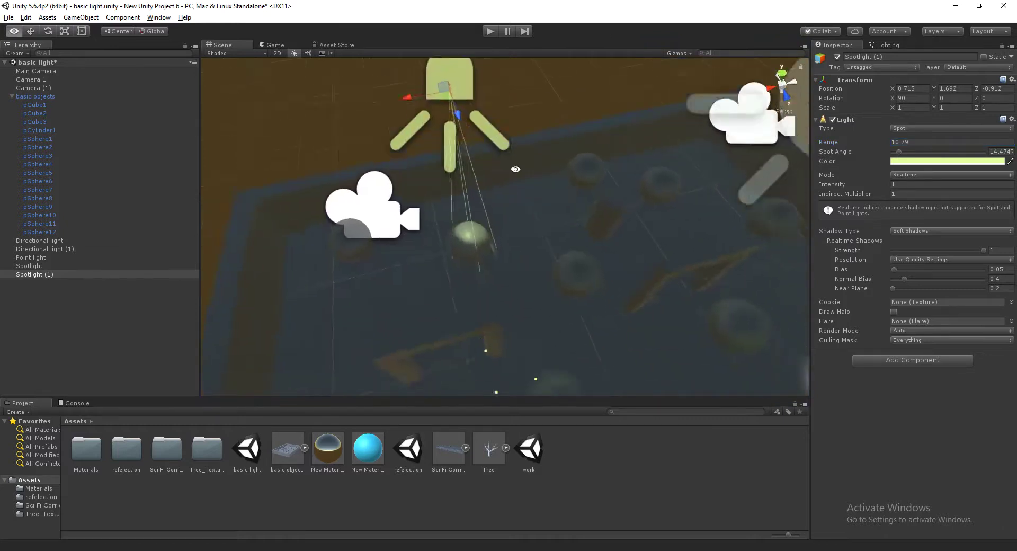
mouse_move(833, 151)
left_mouse_down()
mouse_move(1001, 147)
mouse_move(986, 153)
left_mouse_up()
left_click(376, 199)
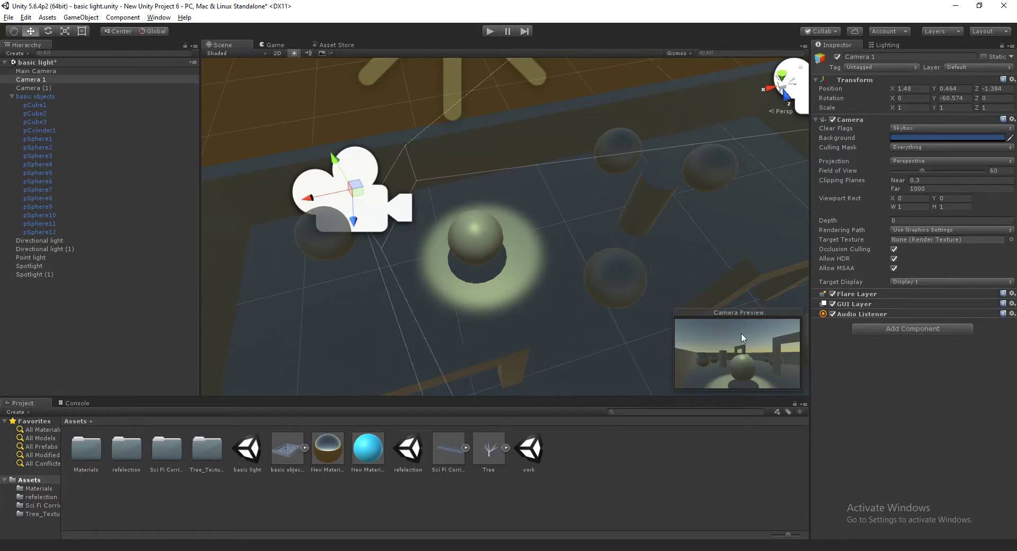
Switch off scene lighting in the Scene view and orbit to view the flat grey room
left_click(354, 93)
left_click_drag(432, 233, 341, 115, "alt")
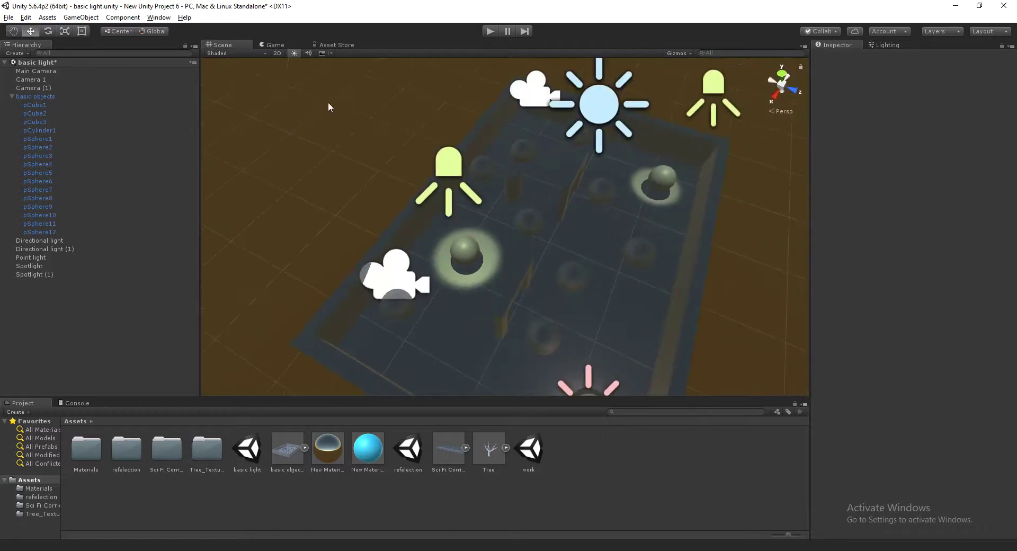
left_click(295, 53)
mouse_move(389, 224)
left_mouse_down("alt")
mouse_move(449, 145)
mouse_move(772, 172)
left_mouse_up("alt")
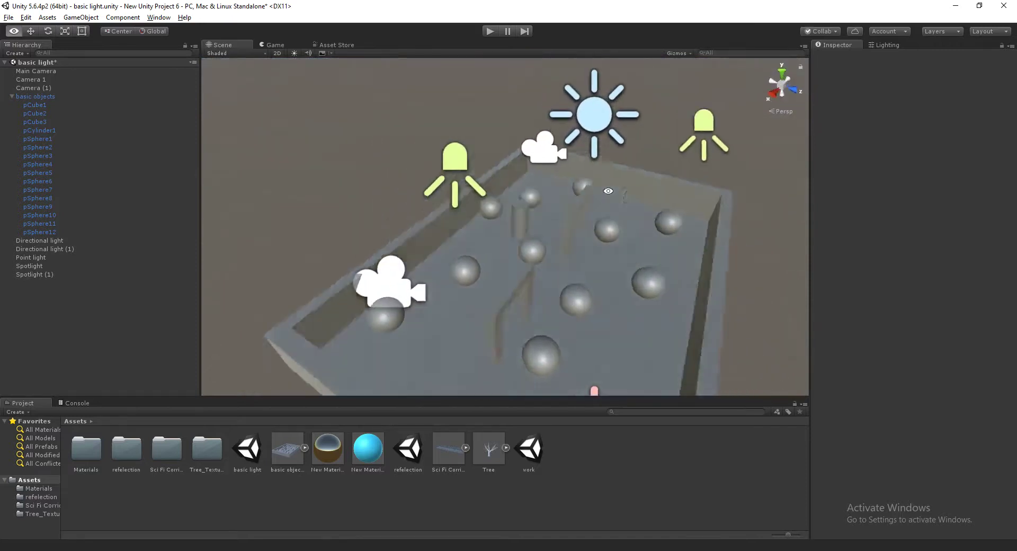
mouse_move(773, 171)
left_mouse_down("alt")
mouse_move(828, 242)
mouse_move(483, 158)
mouse_move(493, 164)
left_mouse_up("alt")
left_click(70, 249)
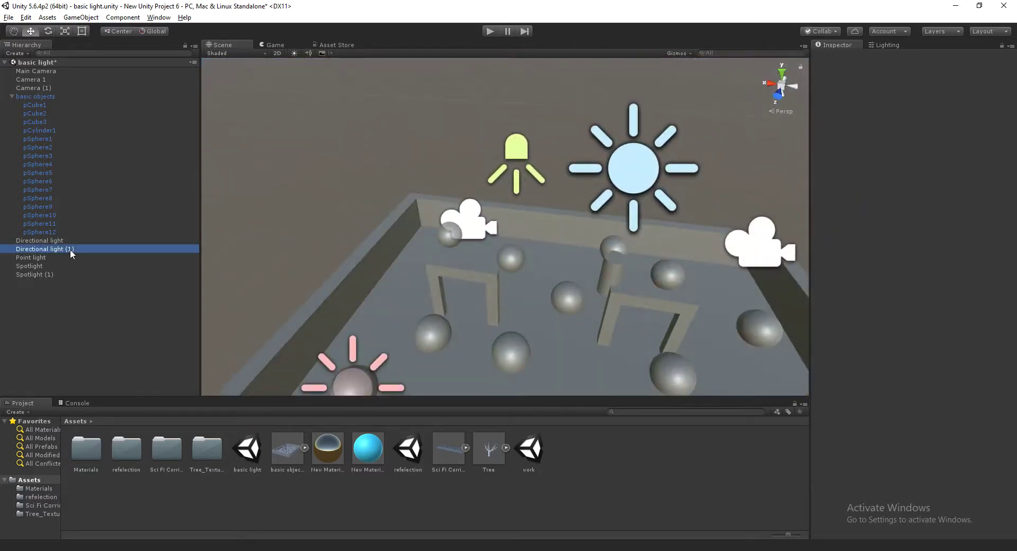
Switch the Light components of Directional light (1) and Directional light back on
left_click(833, 120)
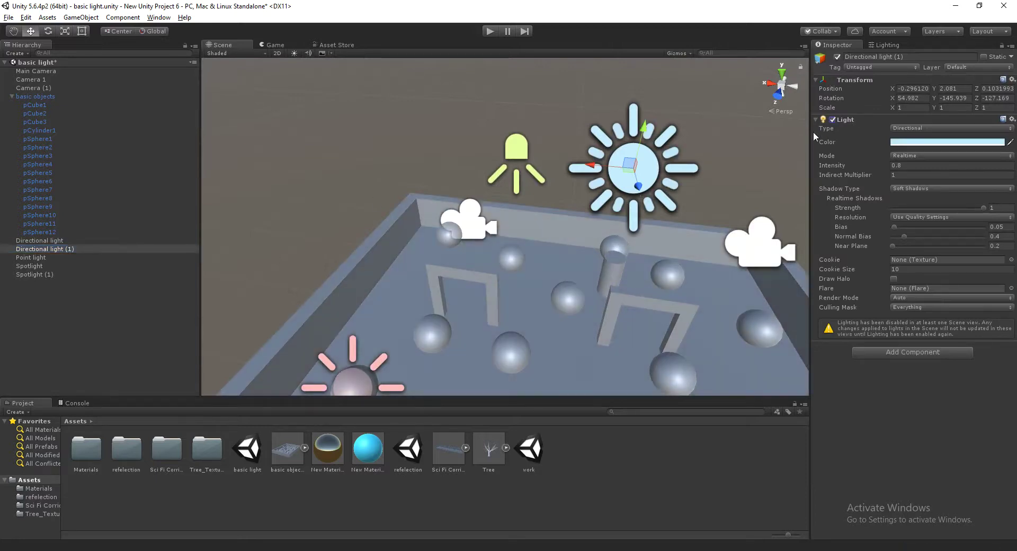
left_click(107, 241)
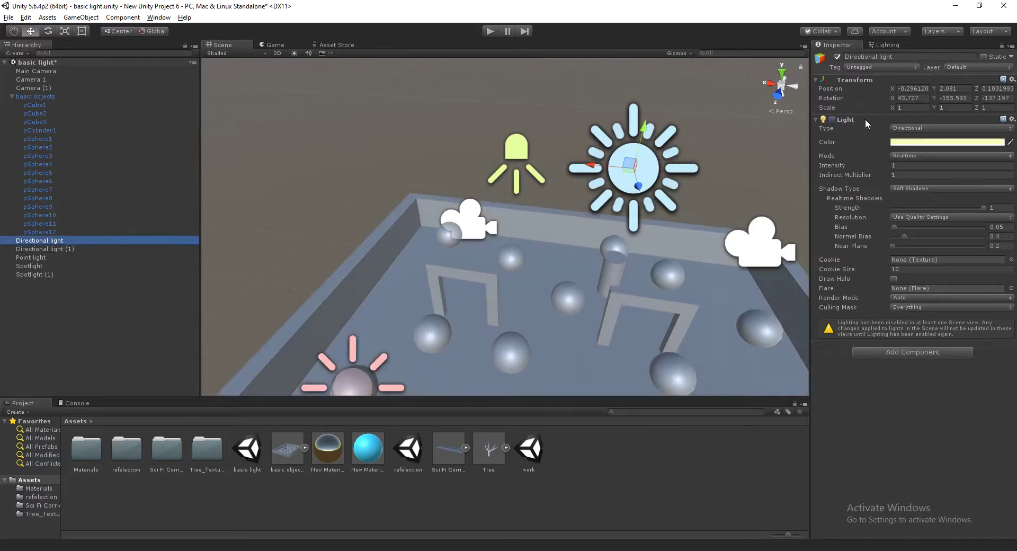
left_click(831, 119)
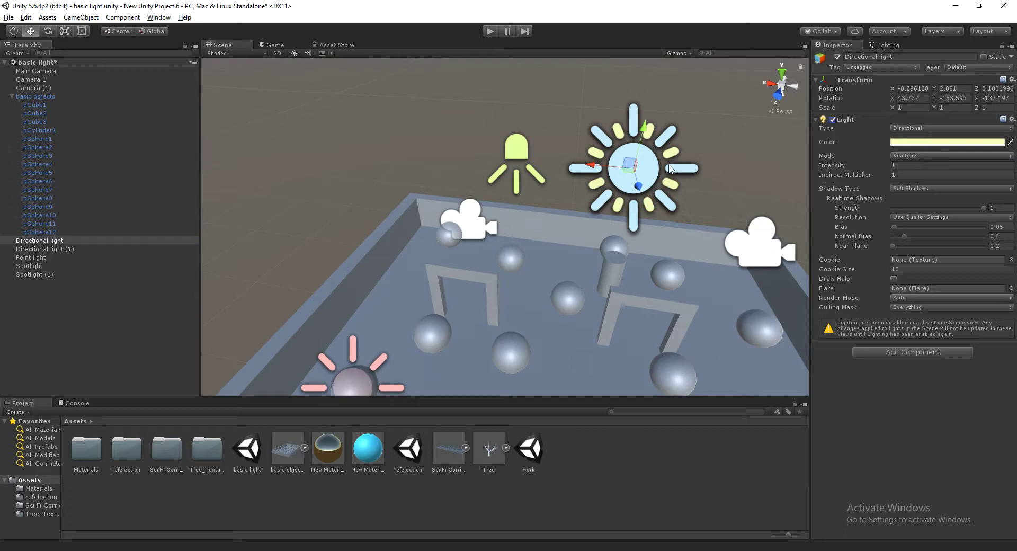
left_click(56, 250)
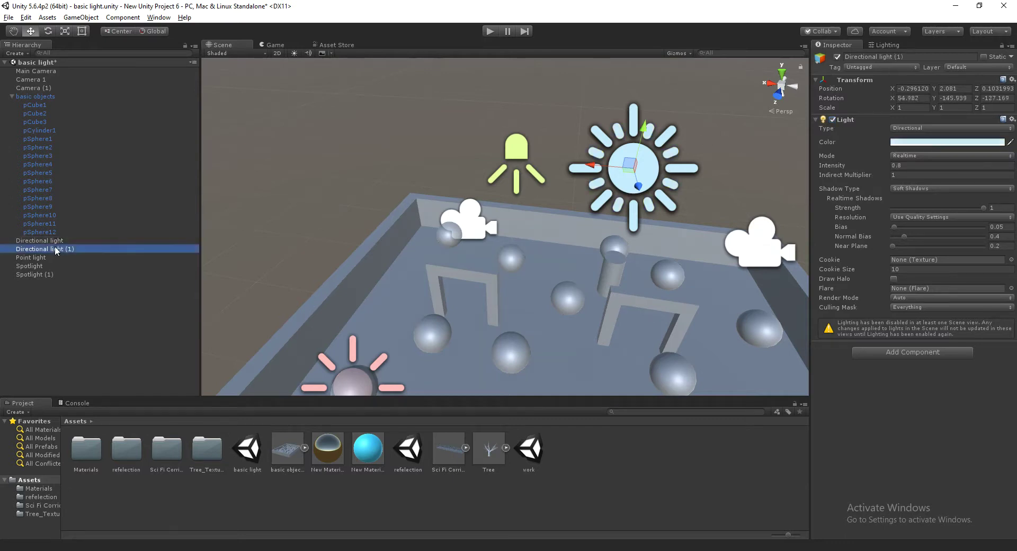
left_click(58, 241)
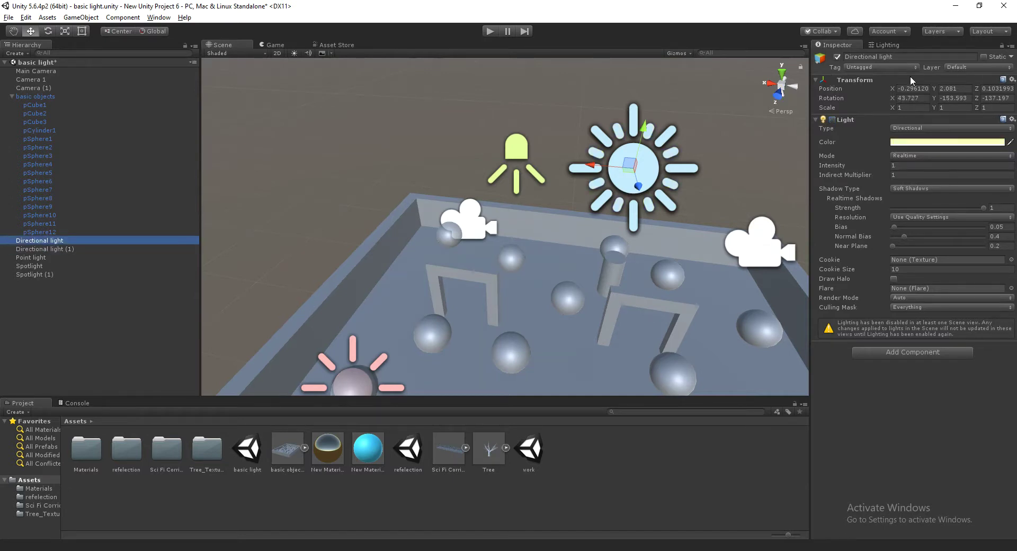
left_click(832, 119)
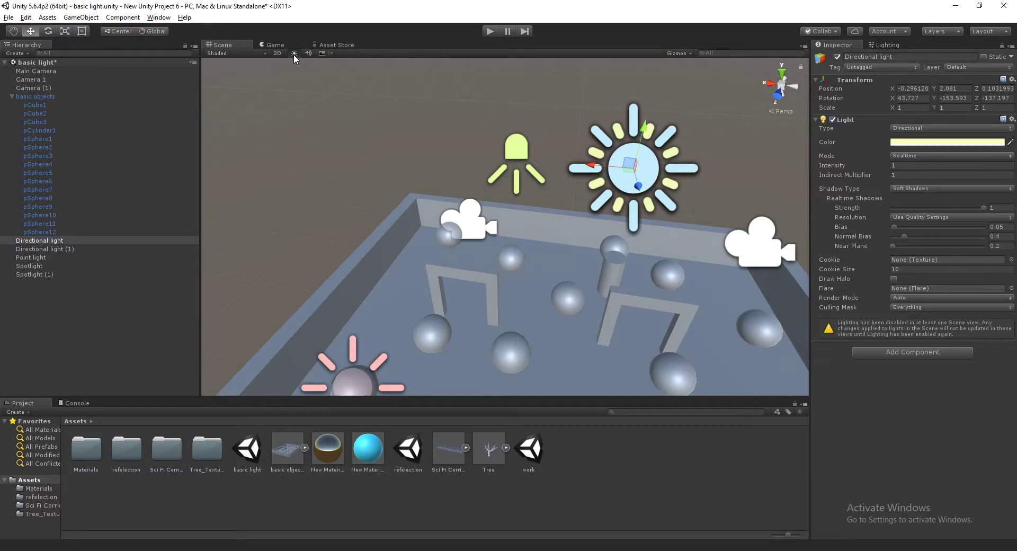
Turn the Scene view's lighting on, orbit around the lit room, then turn it off again
left_click(294, 54)
left_click_drag(381, 190, 787, 191, "alt")
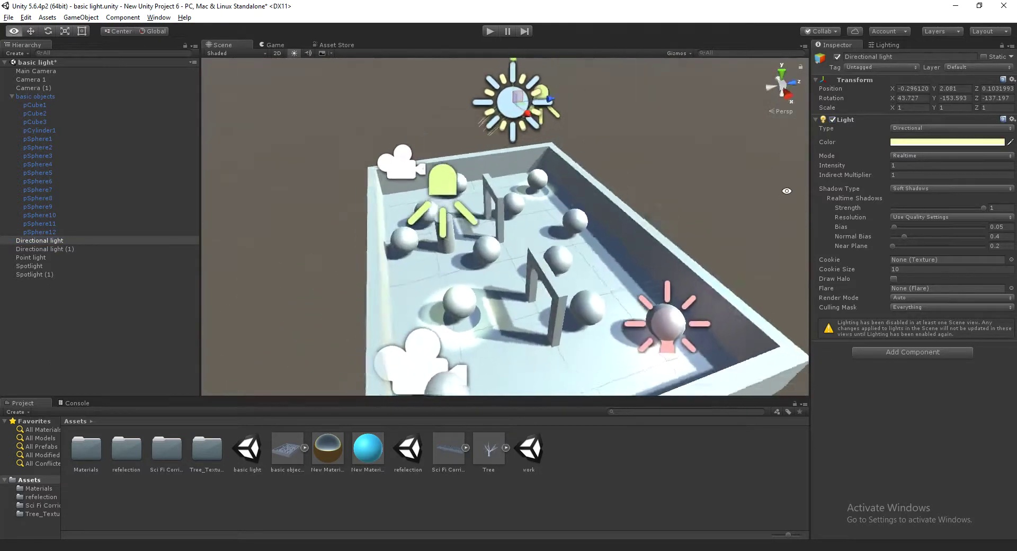
left_click_drag(787, 191, 296, 91, "alt")
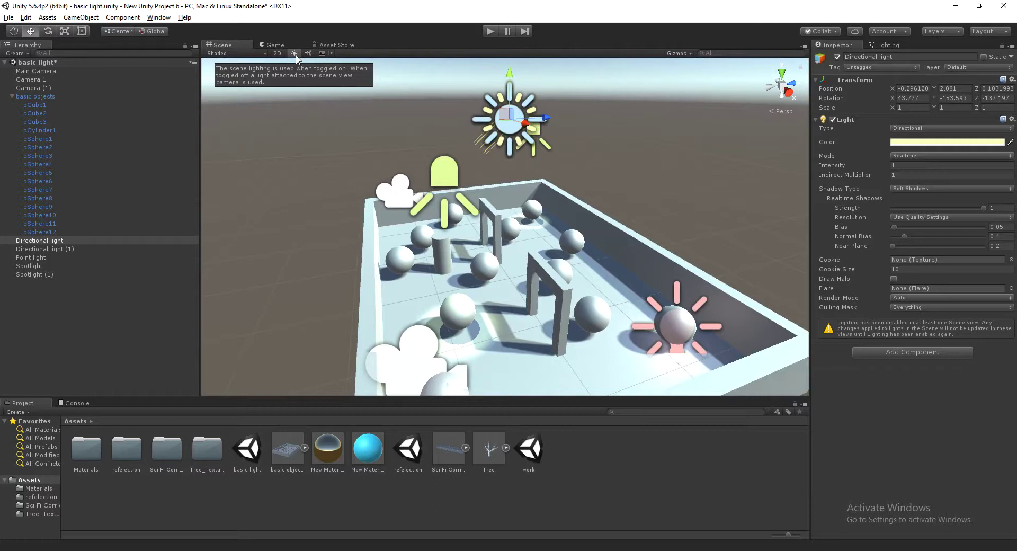
left_click(294, 53)
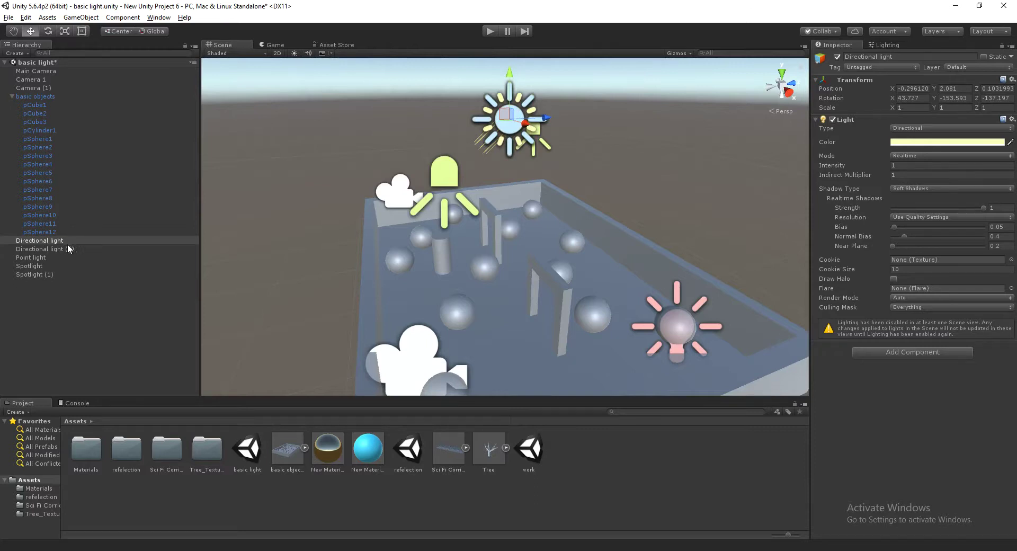
Switch both directional lights off again and orbit to a new angle
left_click(832, 120)
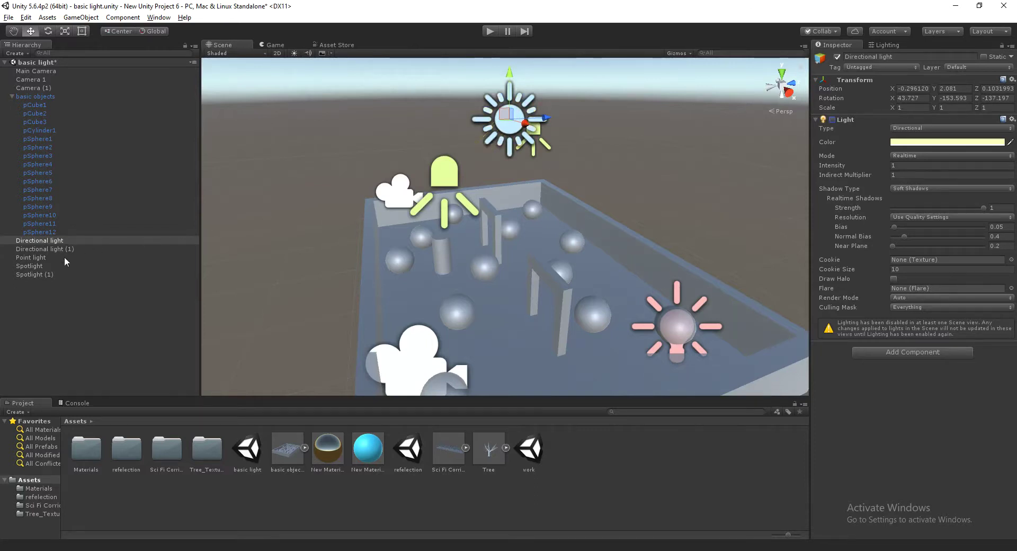
left_click(63, 249)
left_click(832, 120)
mouse_move(588, 197)
left_mouse_down("alt")
mouse_move(346, 183)
mouse_move(332, 170)
left_mouse_up("alt")
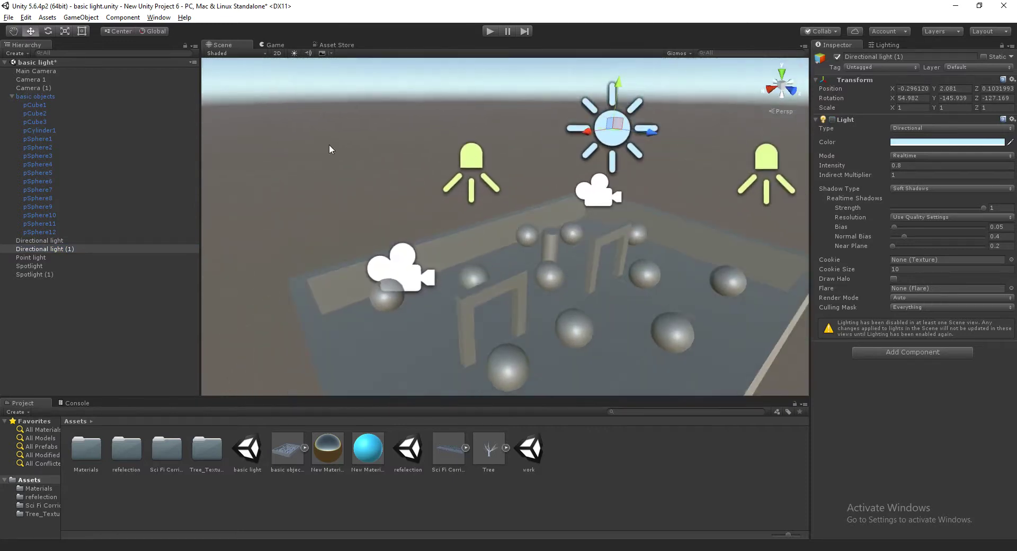
Turn scene lighting back on and re-enable both directional lights
left_click(293, 53)
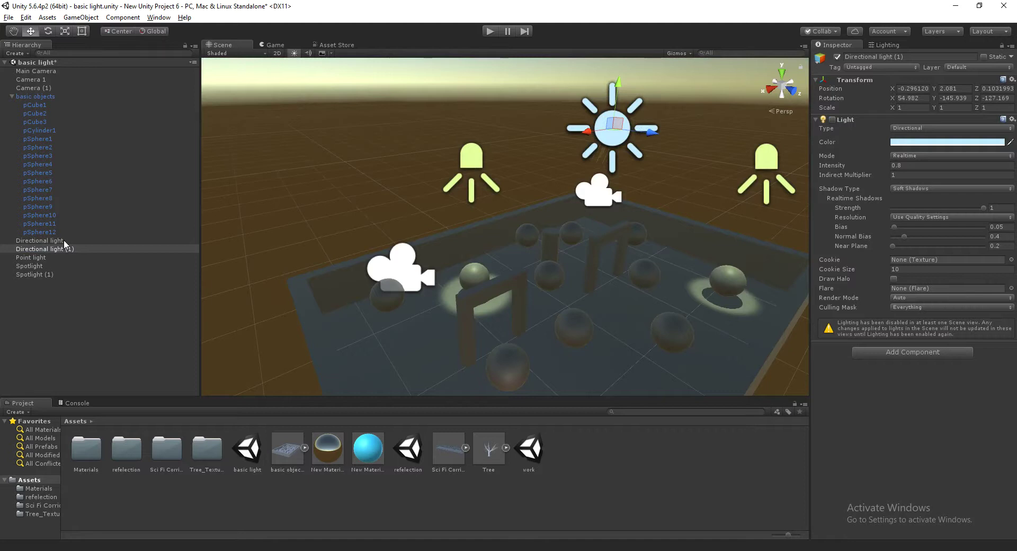
left_click(62, 249)
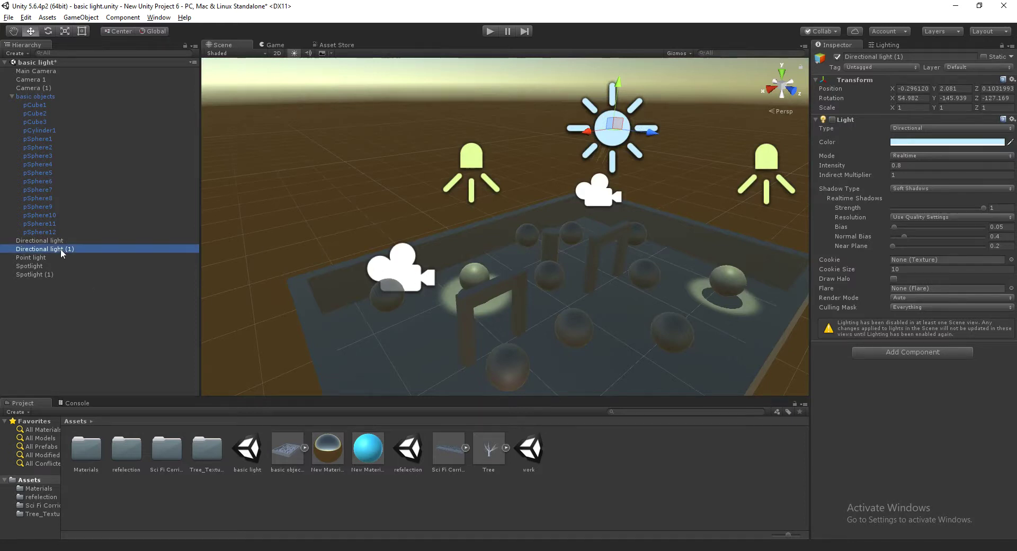
left_click(832, 119)
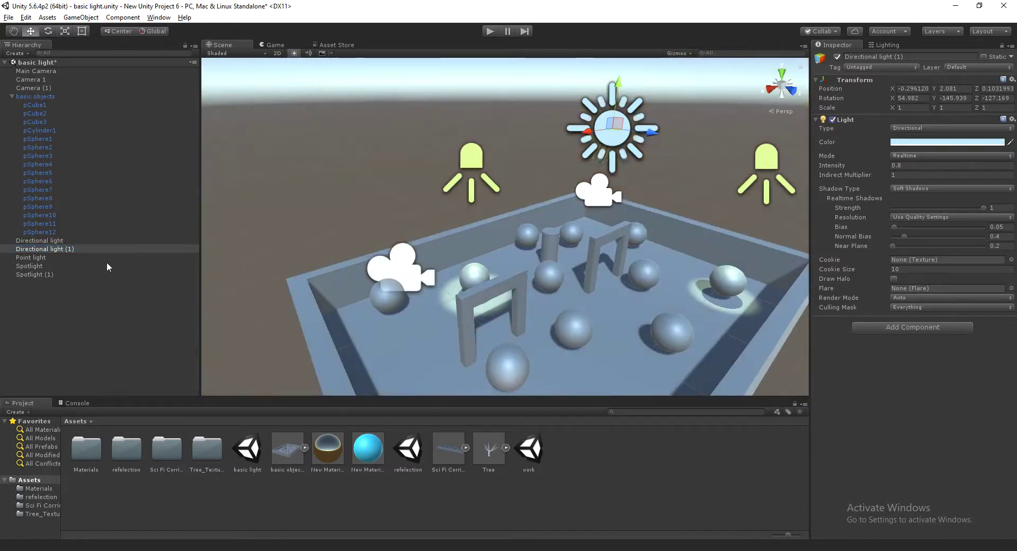
left_click(72, 240)
left_click(832, 119)
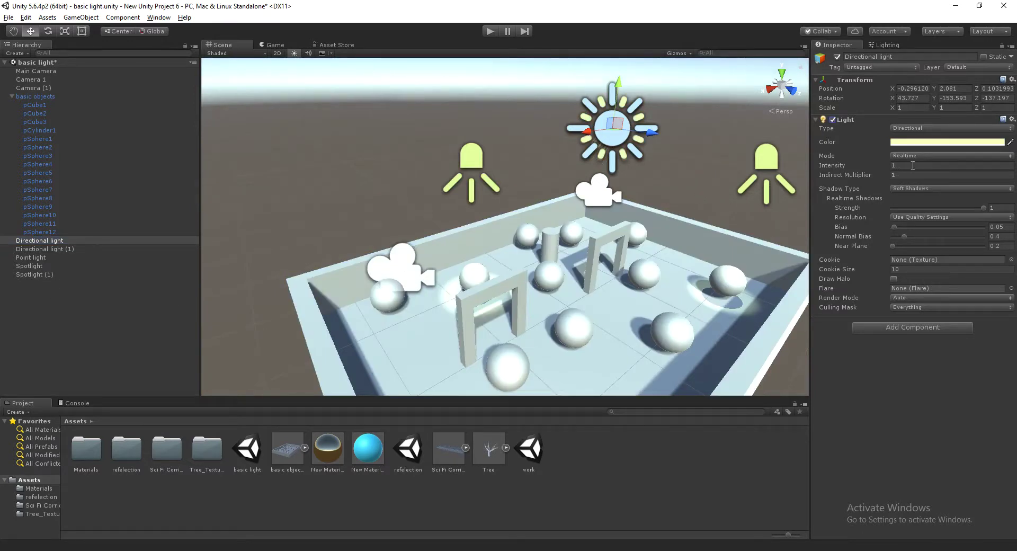
Set the directional light's shadow resolution to Low Resolution
left_click(918, 217)
left_click(917, 240)
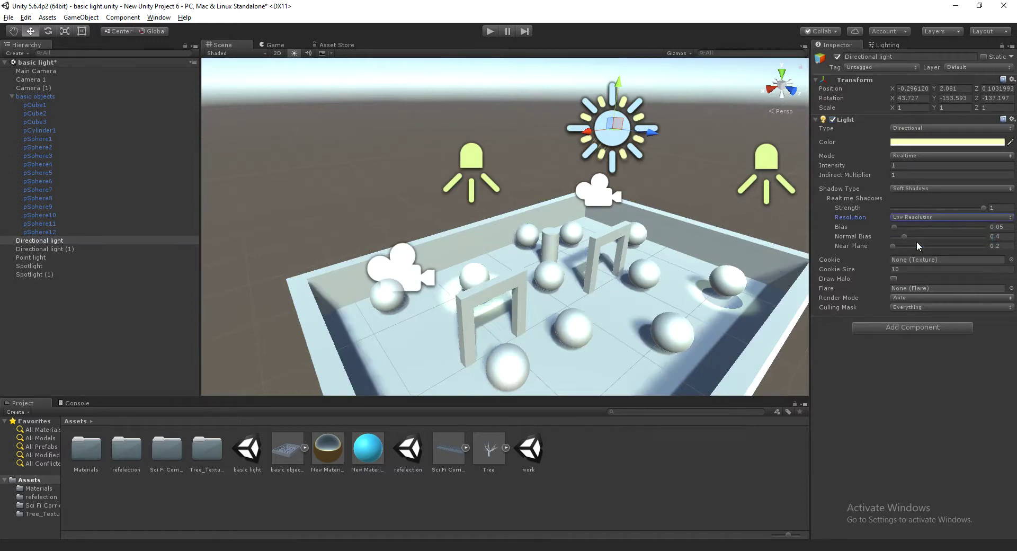
left_click(918, 217)
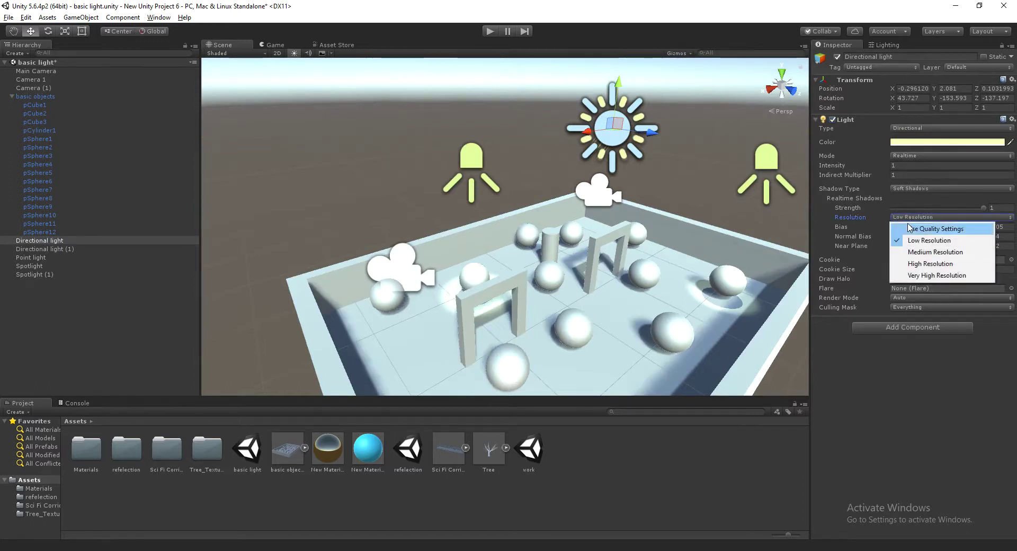
left_click(915, 229)
left_click(920, 217)
left_click(920, 241)
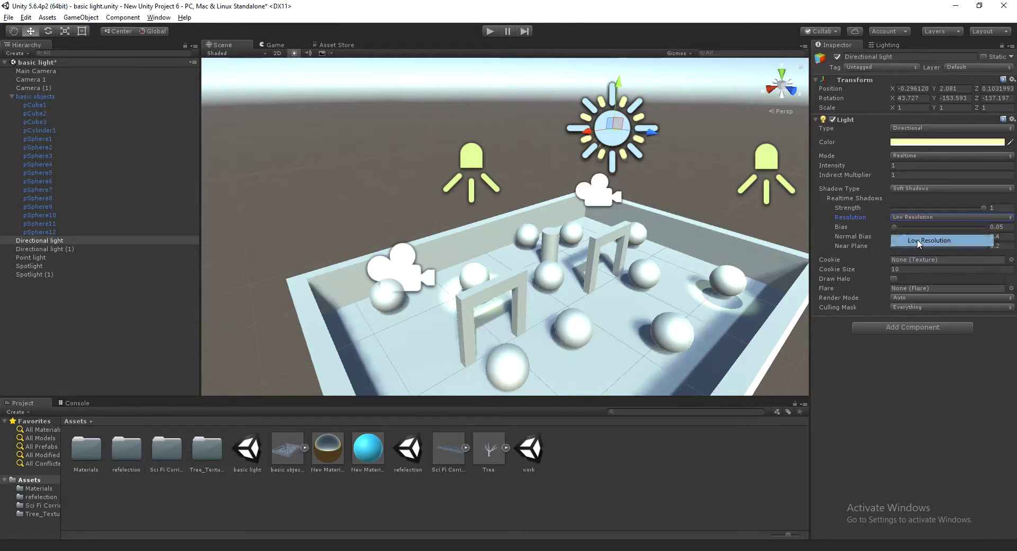
Set shadow Bias 0, Normal Bias 1.18 and Near Plane 1, then switch the light off
left_click_drag(895, 227, 951, 224)
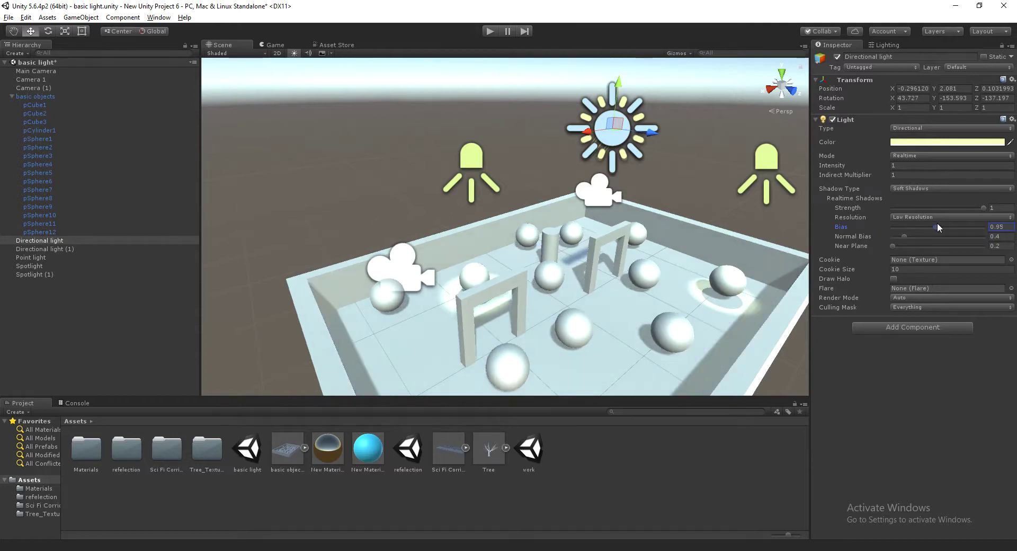
mouse_move(955, 224)
left_mouse_down()
mouse_move(883, 225)
mouse_move(984, 236)
mouse_move(928, 255)
left_mouse_up()
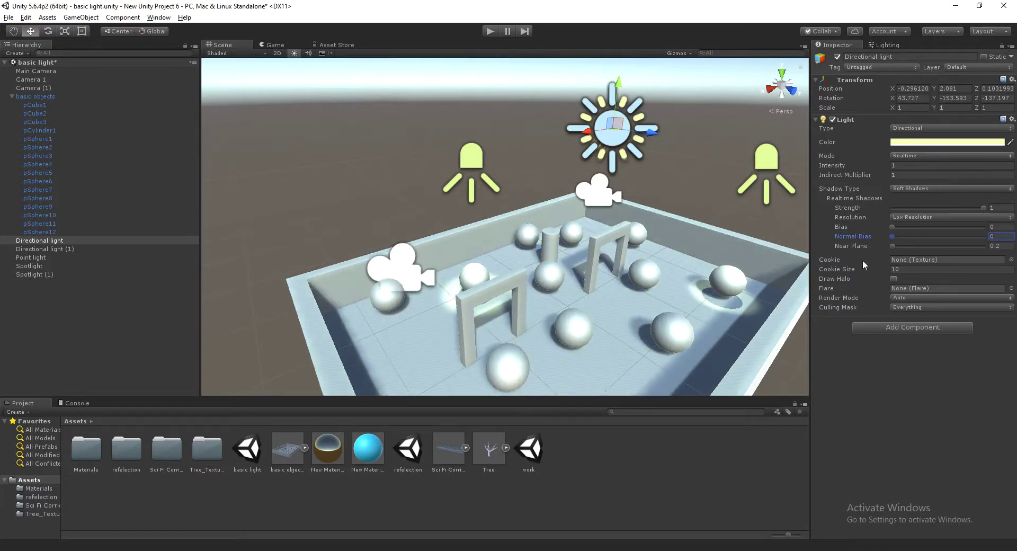
left_click(902, 246)
left_click_drag(933, 246, 899, 246)
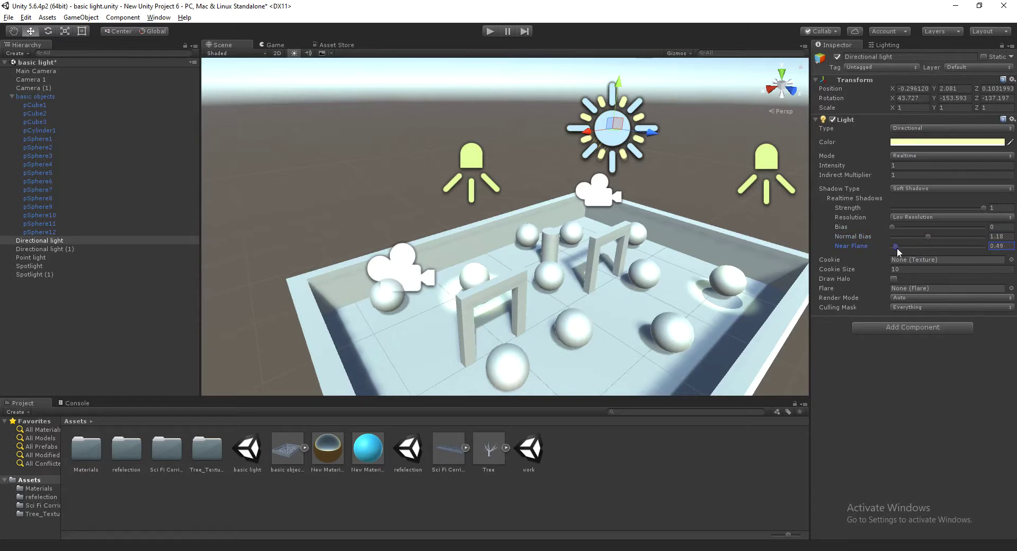
left_click_drag(582, 295, 454, 256, "alt")
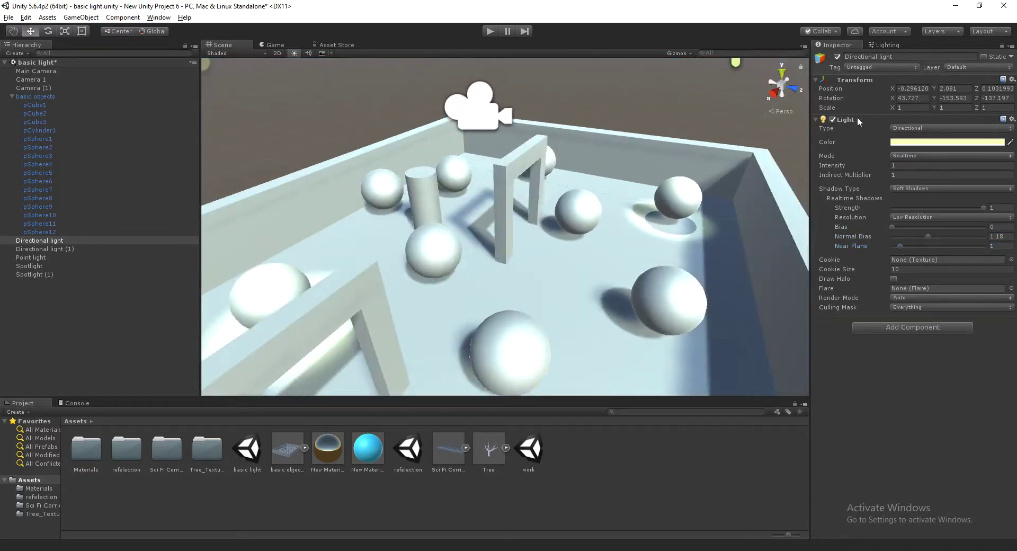
left_click(833, 120)
mouse_move(589, 243)
left_mouse_down("alt")
mouse_move(540, 200)
mouse_move(388, 233)
left_mouse_up("alt")
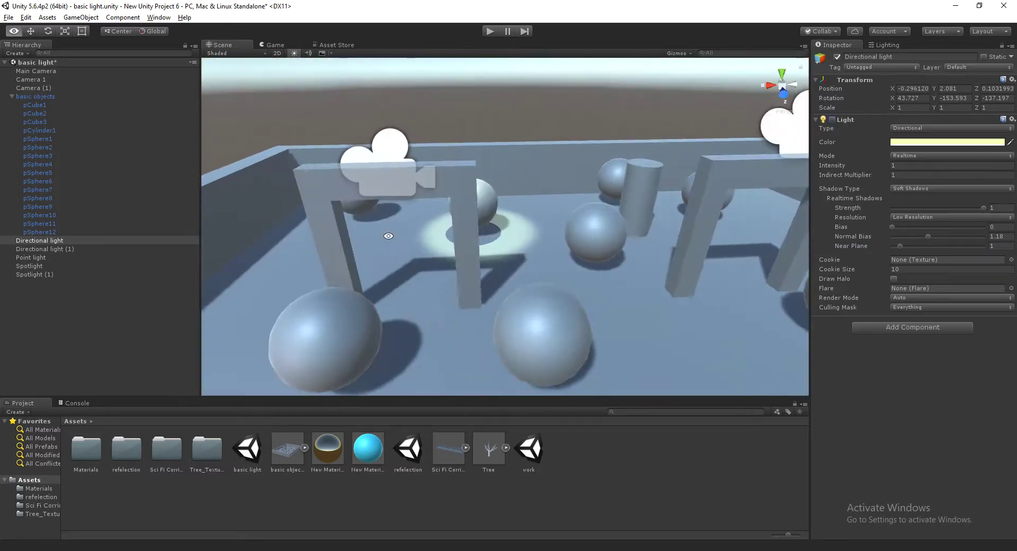
left_click_drag(388, 233, 262, 195, "alt")
left_click(109, 290)
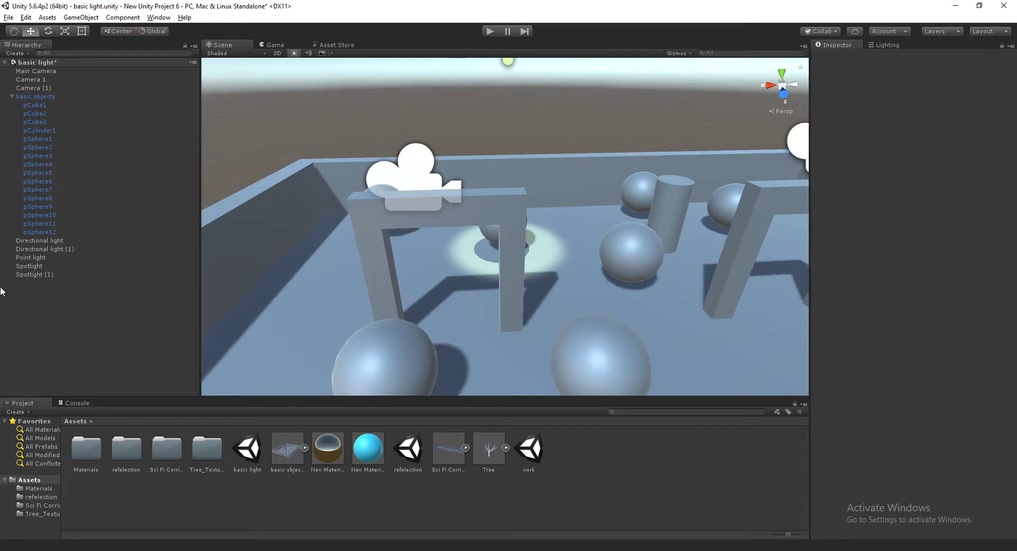
right_click(36, 311)
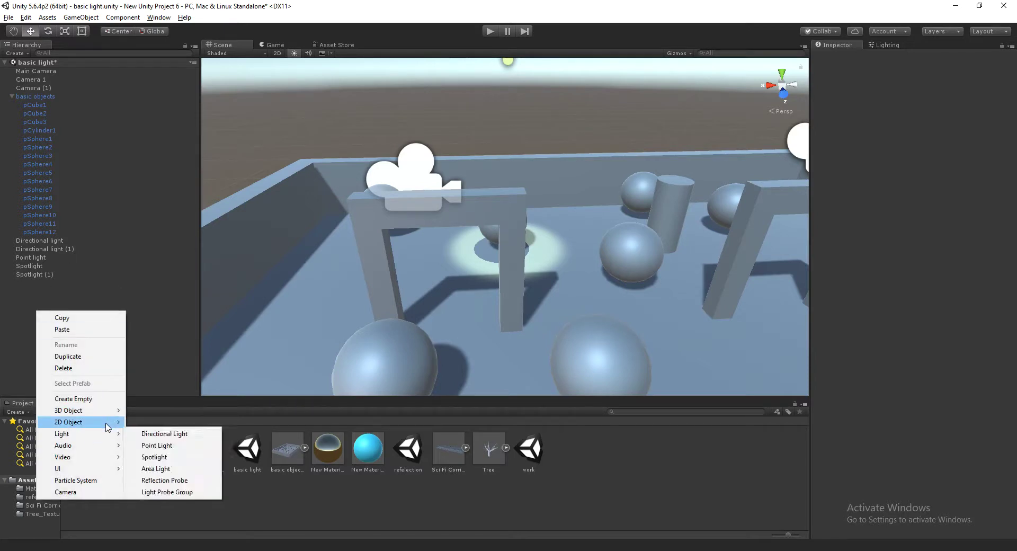
Add an Area Light from the Hierarchy's Light menu and orbit around it
mouse_move(114, 434)
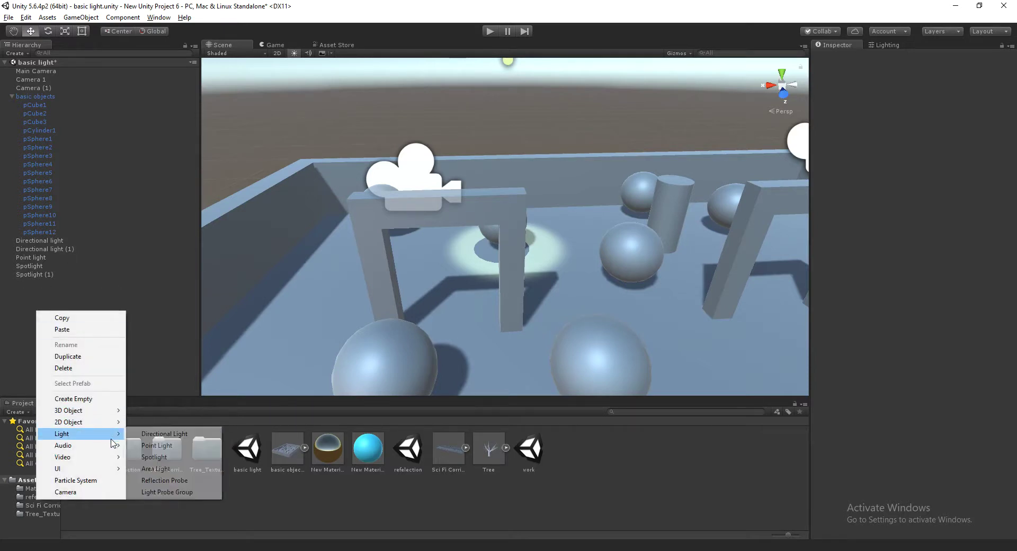
left_click(161, 469)
mouse_move(405, 347)
left_mouse_down("alt")
mouse_move(536, 342)
mouse_move(466, 332)
left_mouse_up("alt")
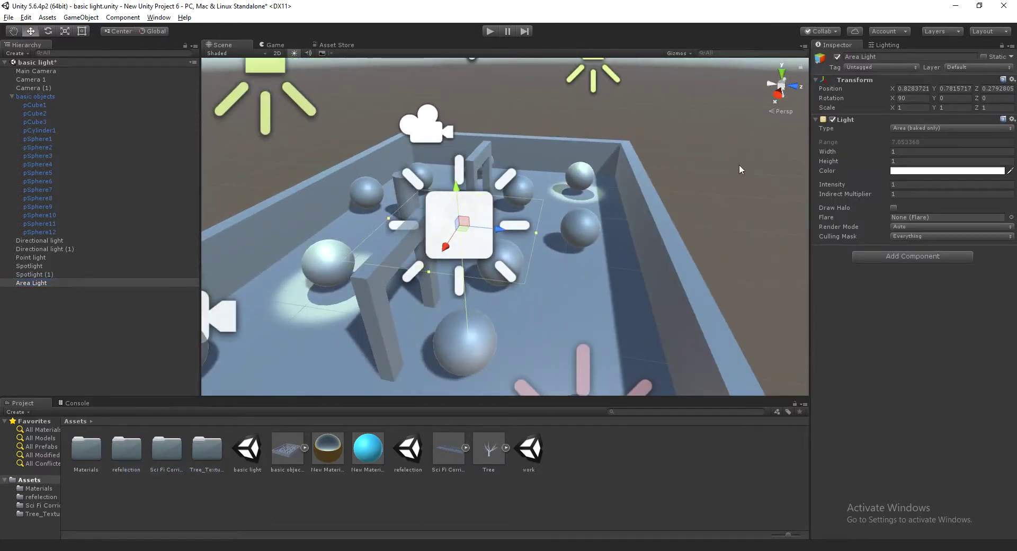
Tilt the area light over the tray and switch off Directional light (1)
key("e")
mouse_move(478, 194)
left_mouse_down()
mouse_move(525, 286)
mouse_move(315, 74)
left_mouse_up()
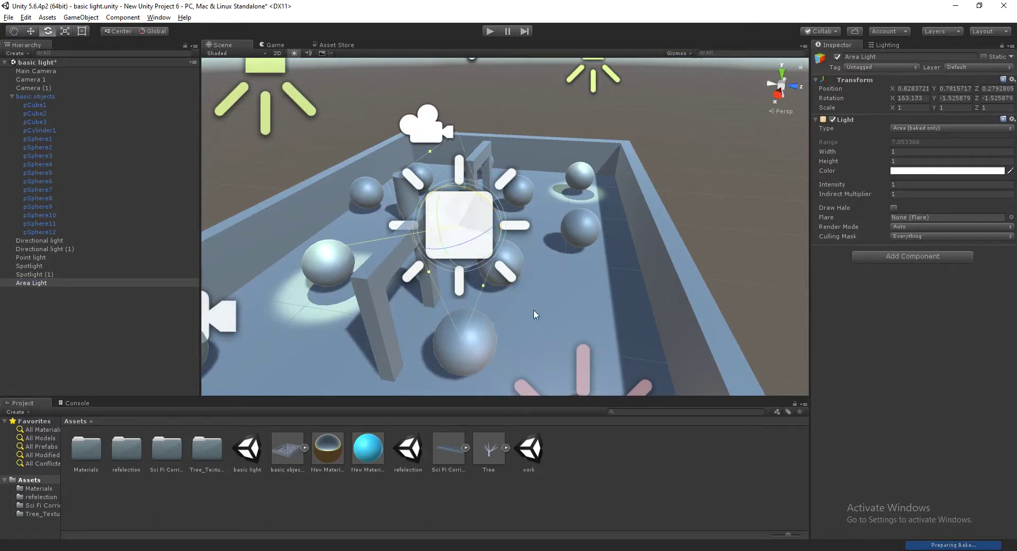
left_click(106, 249)
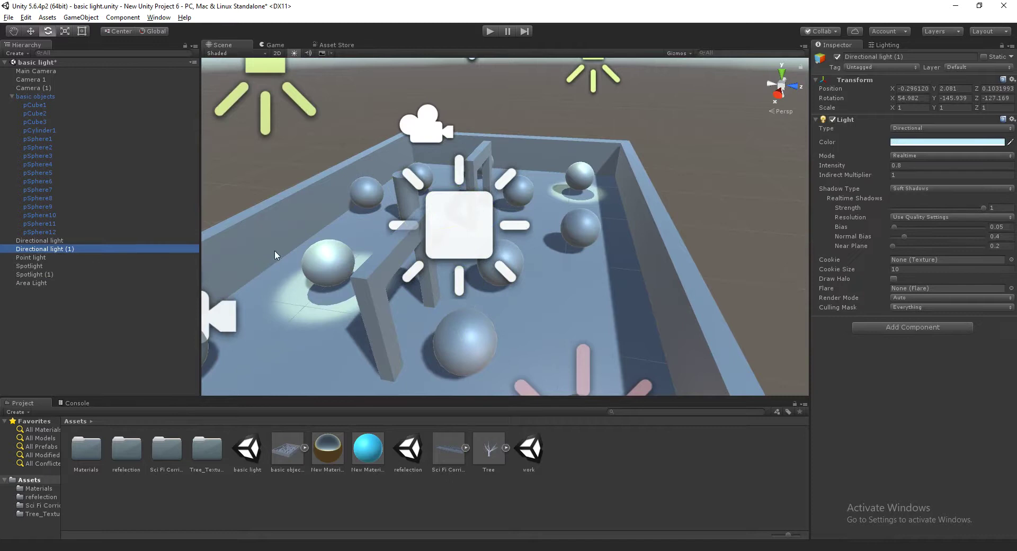
left_click(833, 120)
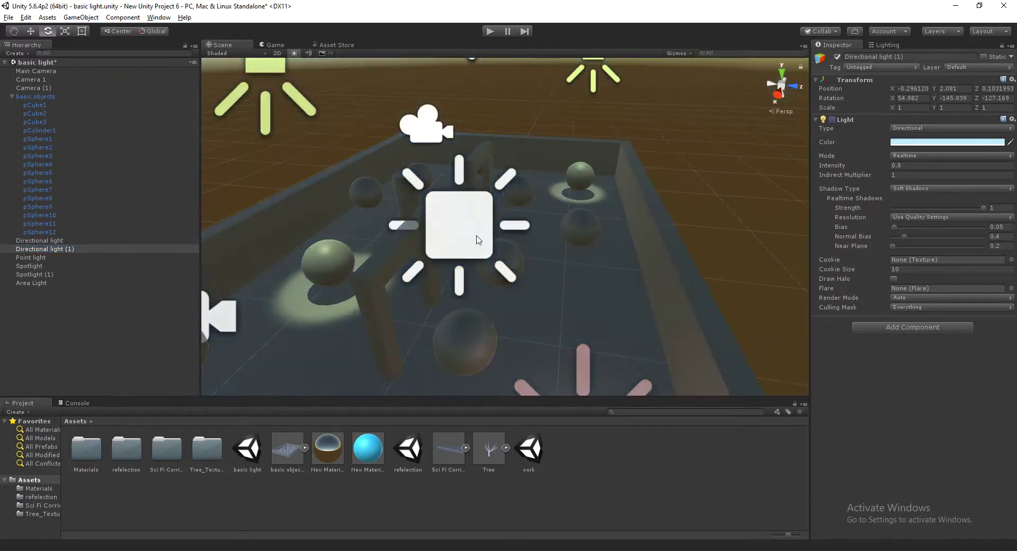
scroll(496, 203, "up", 3)
Lower the area light, rotate X to about 179.7 facing down, and slide it to Z -1.158
left_click(493, 183)
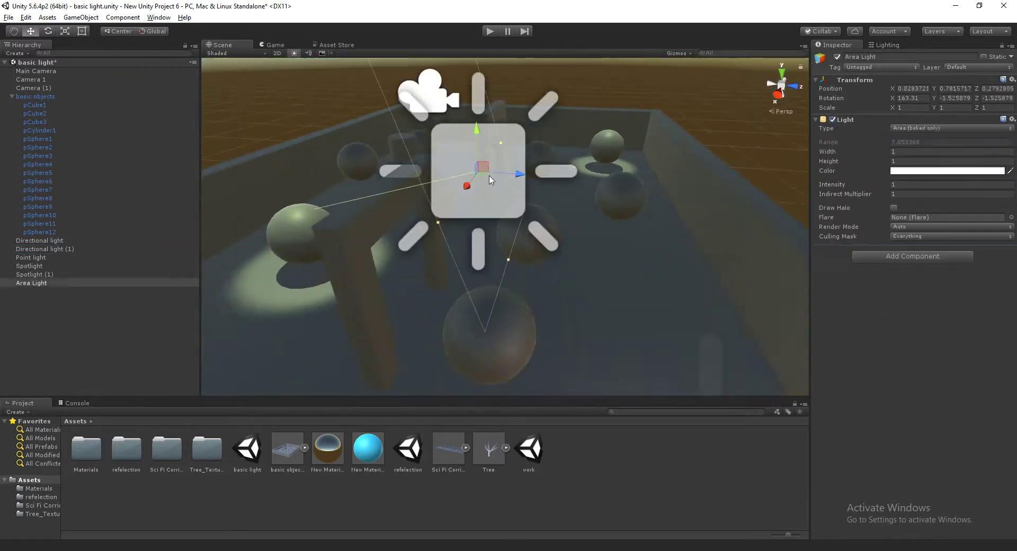
mouse_move(497, 208)
left_mouse_down("alt")
mouse_move(477, 159)
mouse_move(537, 273)
mouse_move(625, 277)
mouse_move(501, 249)
mouse_move(317, 239)
mouse_move(510, 221)
left_mouse_up("alt")
key("e")
mouse_move(442, 220)
left_mouse_down()
mouse_move(471, 225)
mouse_move(451, 226)
mouse_move(426, 190)
mouse_move(450, 212)
left_mouse_up()
key("w")
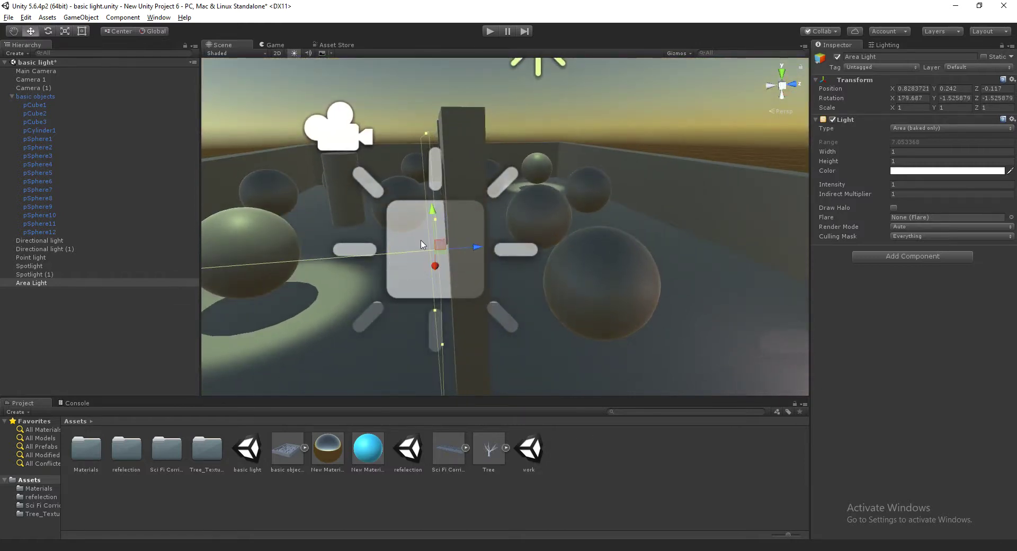
mouse_move(465, 249)
left_mouse_down()
mouse_move(692, 237)
mouse_move(302, 240)
mouse_move(448, 210)
mouse_move(532, 240)
left_mouse_up()
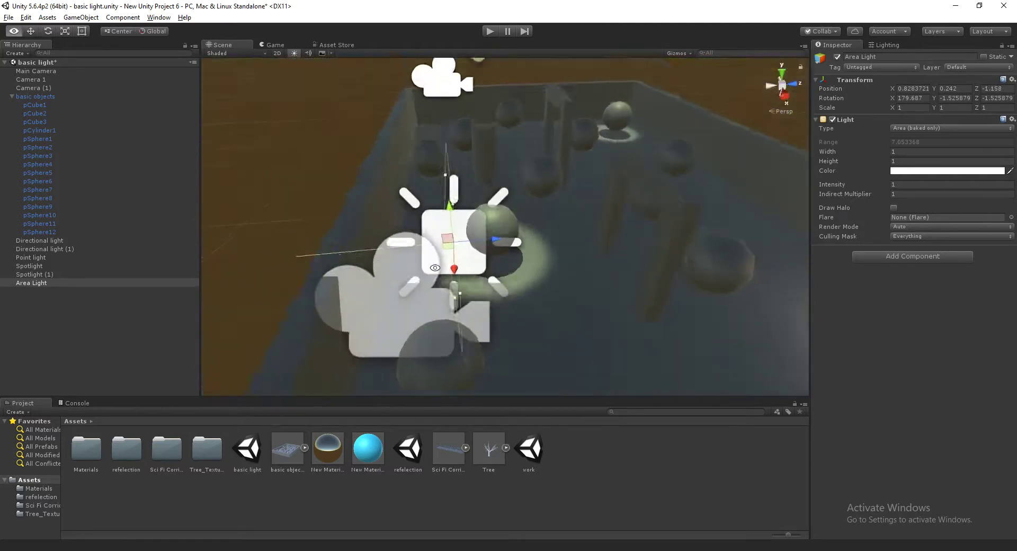
Set the area light's width to 0 and move it to 0.371, 0.242, -1.341
left_click(967, 227)
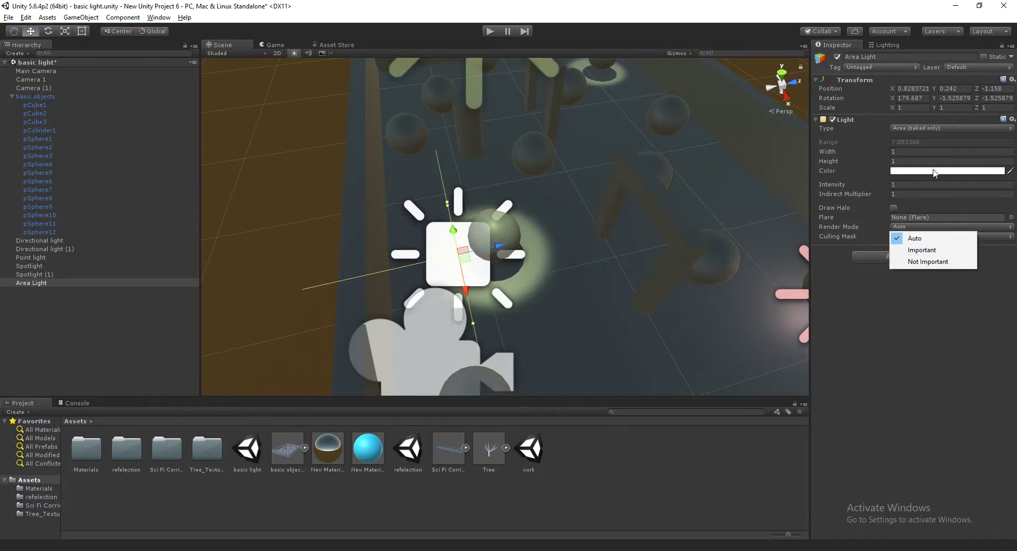
left_click(927, 151)
type("0")
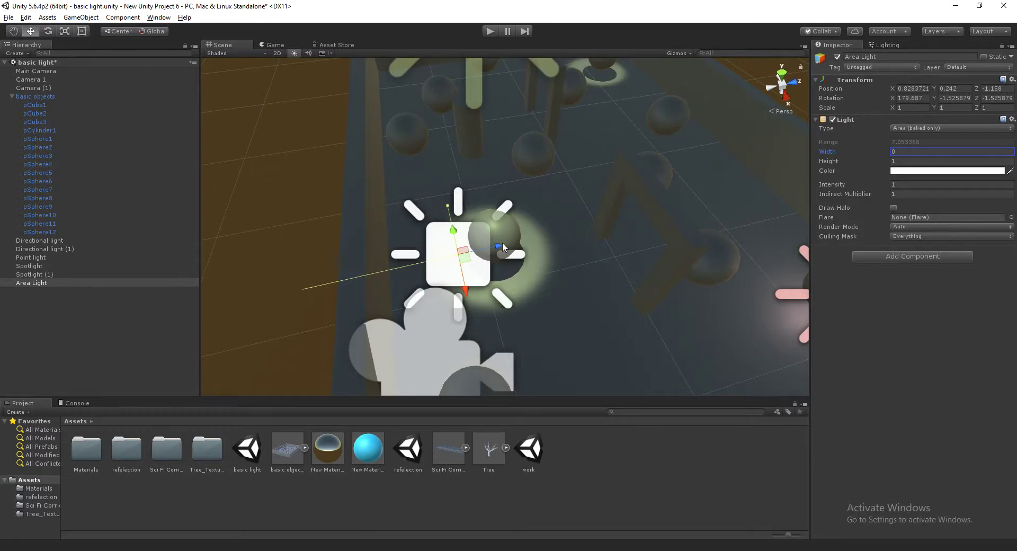
mouse_move(505, 240)
left_mouse_down()
mouse_move(440, 247)
mouse_move(341, 237)
mouse_move(323, 224)
mouse_move(412, 218)
mouse_move(466, 196)
mouse_move(498, 199)
mouse_move(479, 197)
mouse_move(492, 193)
left_mouse_up()
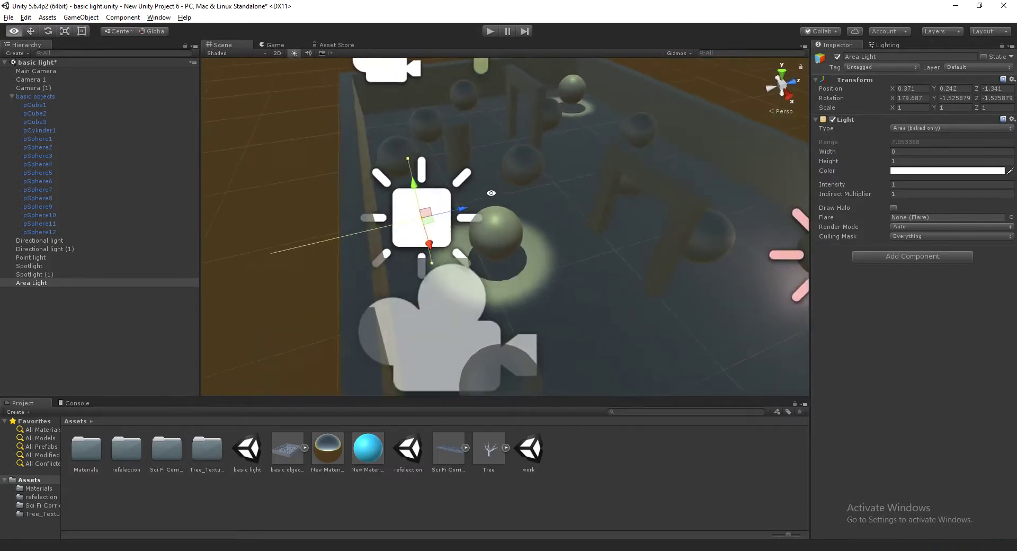
left_click(931, 128)
Switch the light to Spot, then back to Area (baked only), and widen it to 1.36
left_click(926, 139)
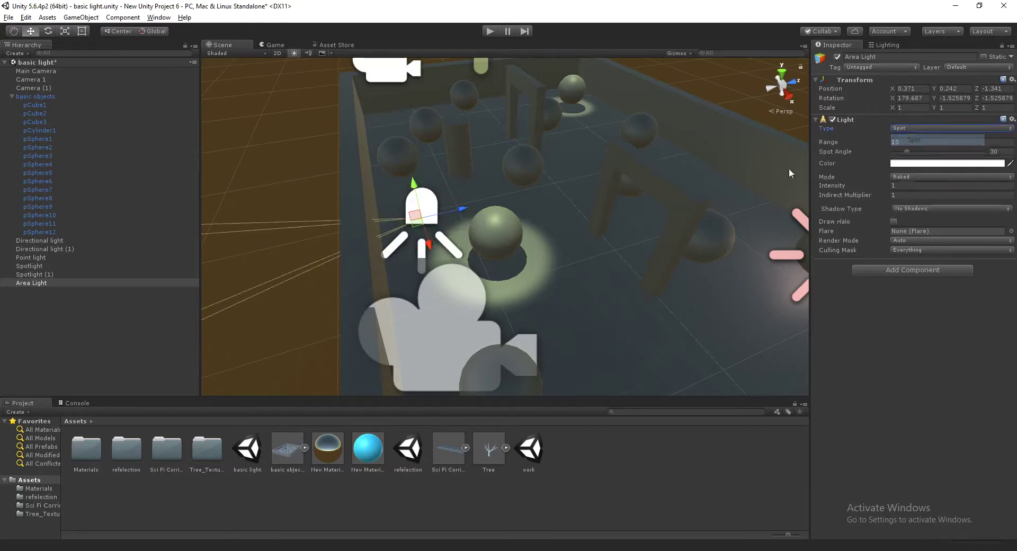
scroll(503, 212, "up", 5)
left_click_drag(504, 211, 535, 202, "alt")
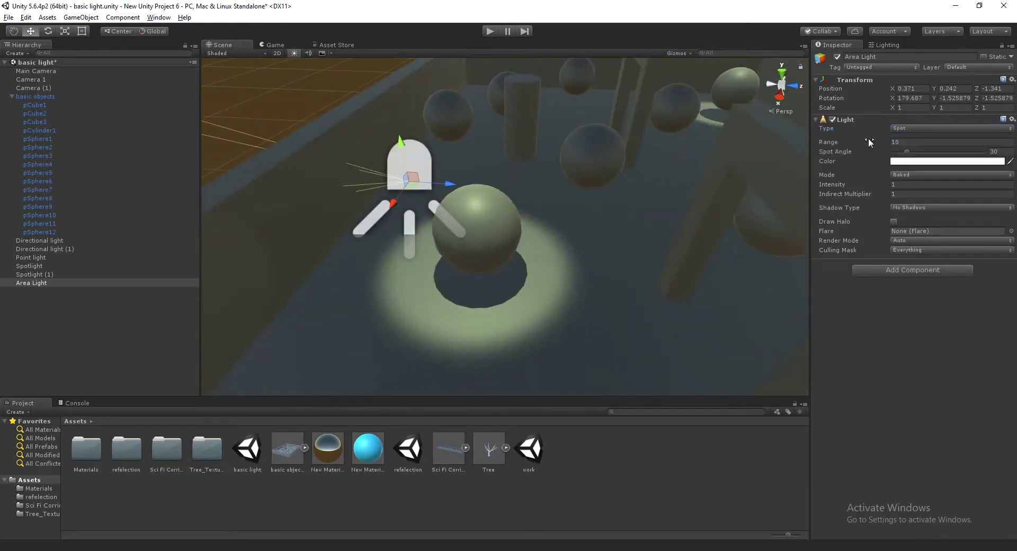
left_click(948, 128)
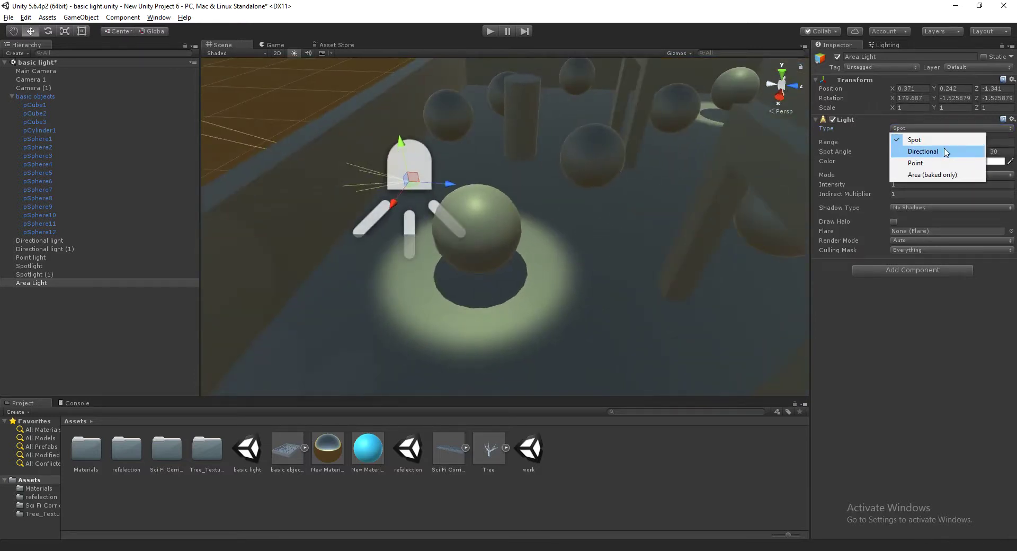
left_click(934, 177)
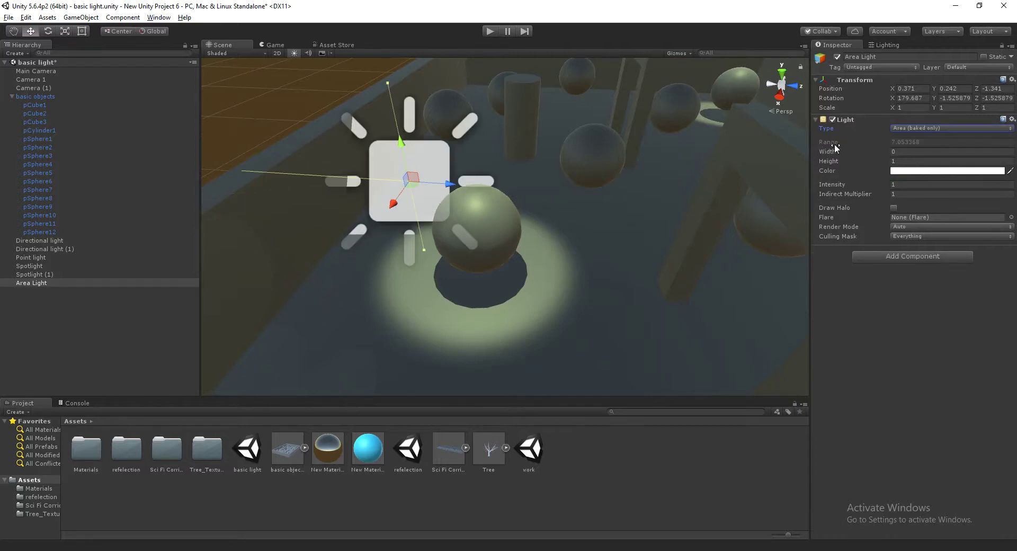
left_click_drag(832, 151, 858, 152)
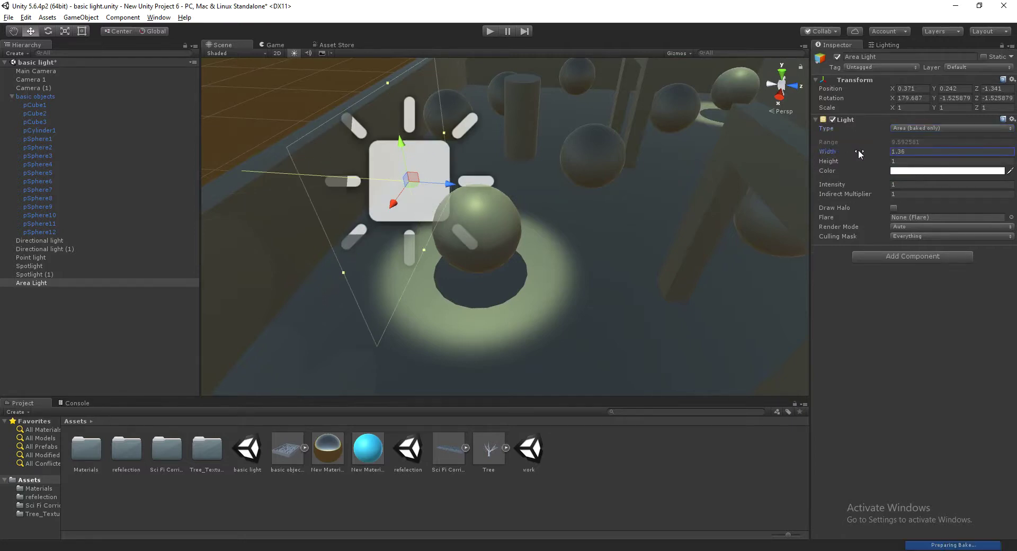
left_click(929, 171)
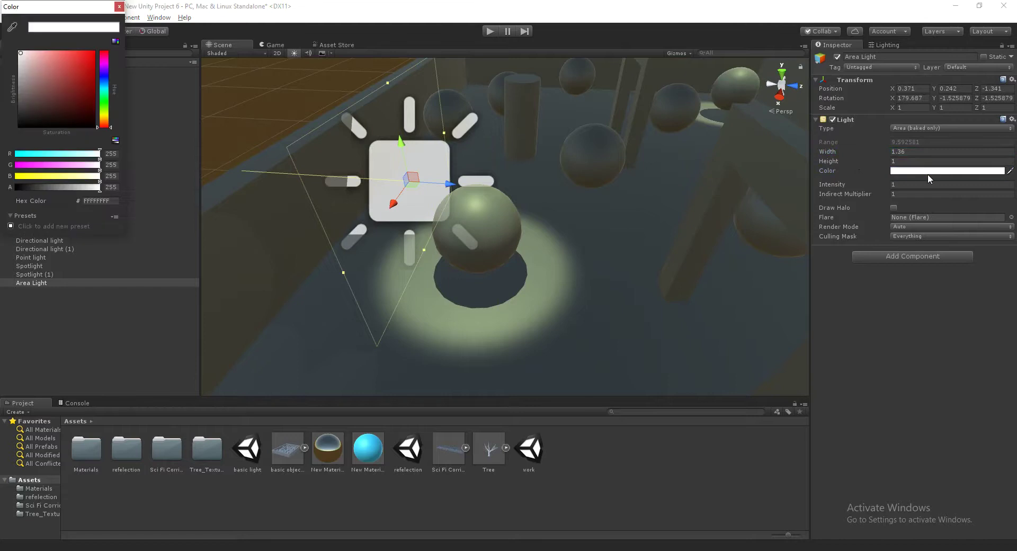
Colour the area light red and mark it Static
left_click(82, 76)
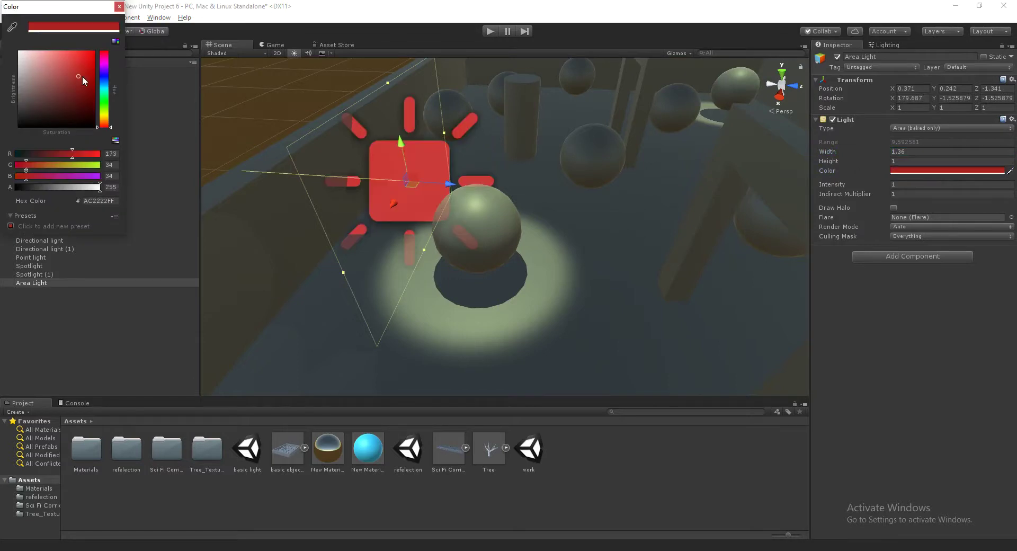
left_click(120, 6)
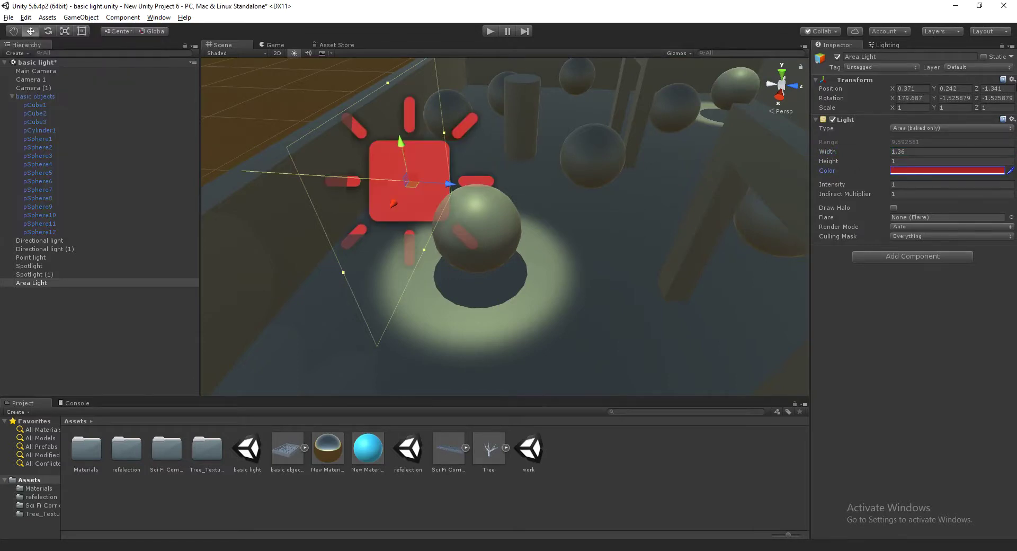
left_click(983, 57)
Delete the Area Light from the scene
left_click(424, 164)
left_click(424, 165)
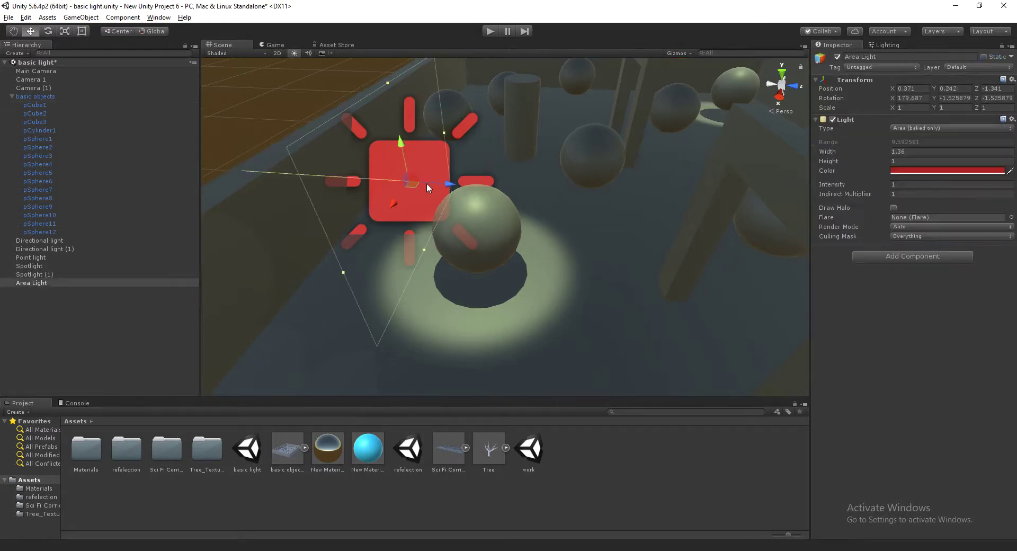
key("Delete")
mouse_move(429, 189)
left_mouse_down("alt")
mouse_move(436, 220)
mouse_move(537, 241)
left_mouse_up("alt")
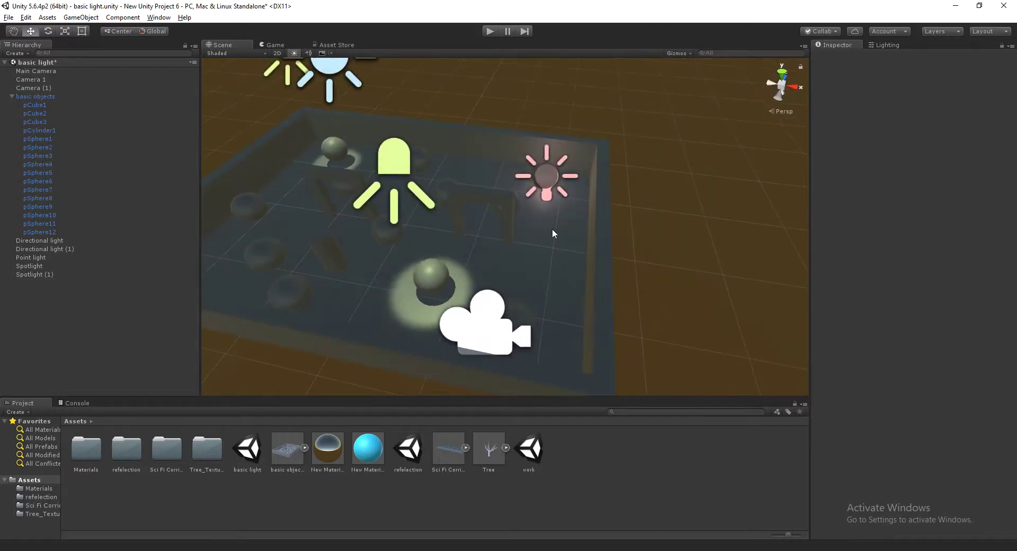